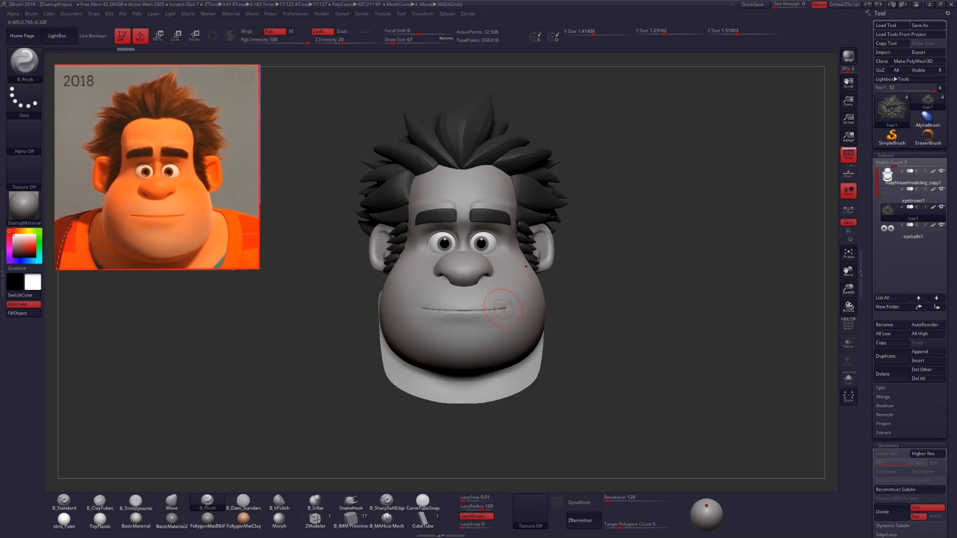
- Examine the head model from the front and both sides against the 2018 reference picture, focusing on the jaw and chin
mouse_move(503, 308)
right_down()
mouse_move(563, 308)
mouse_move(506, 305)
right_up()
ctrl+right_drag(522, 309, 523, 322)
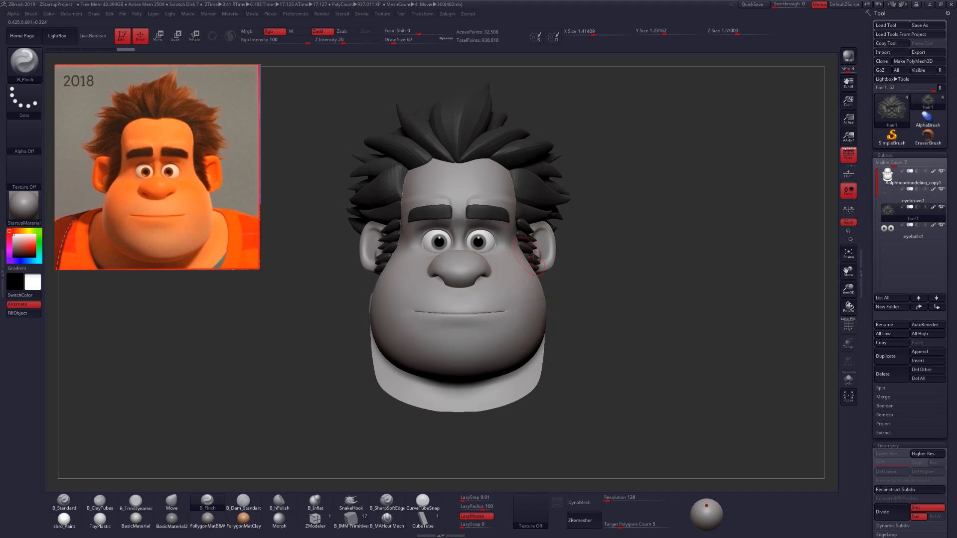
mouse_move(512, 338)
ctrl+right_down()
mouse_move(511, 303)
mouse_move(458, 323)
mouse_move(505, 326)
ctrl+right_up()
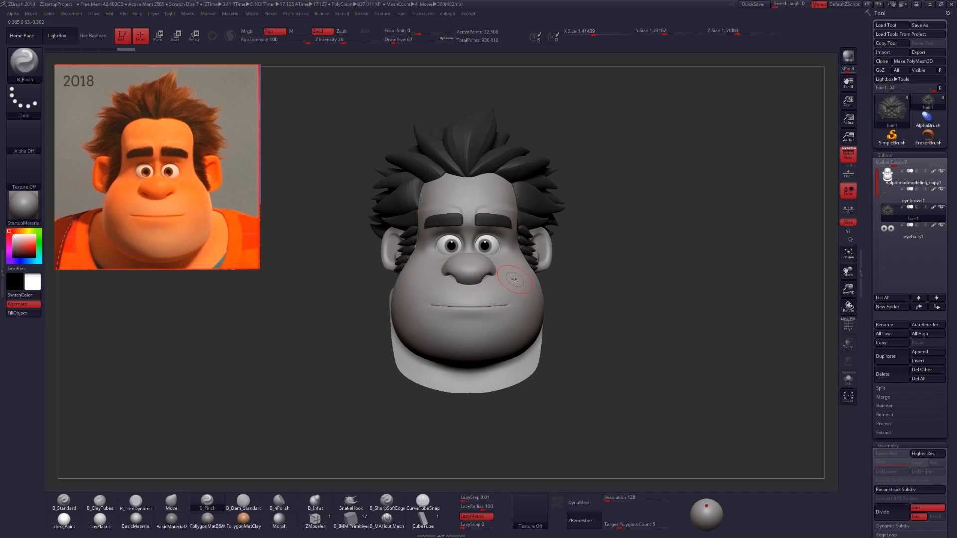
drag(598, 324, 451, 329)
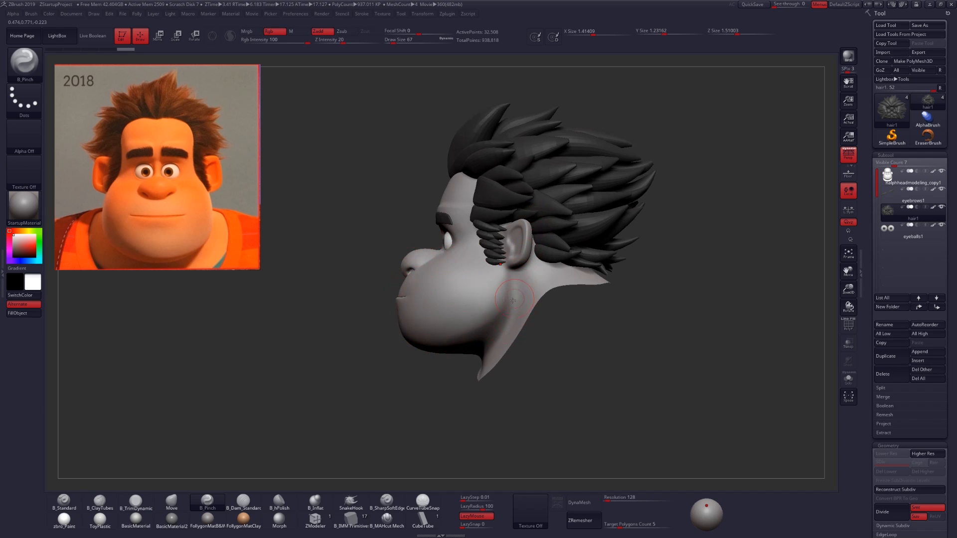
drag(474, 330, 496, 271)
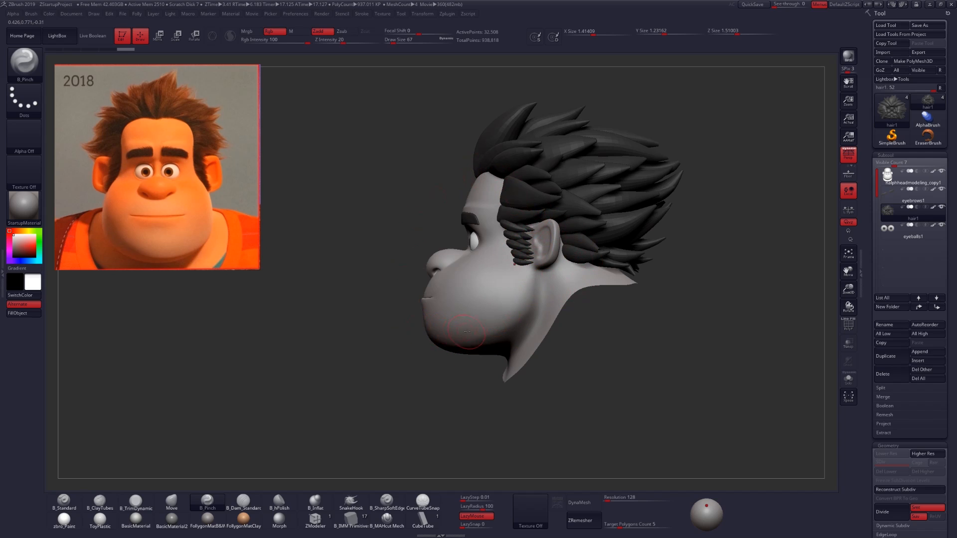
ctrl+right_drag(489, 286, 552, 257)
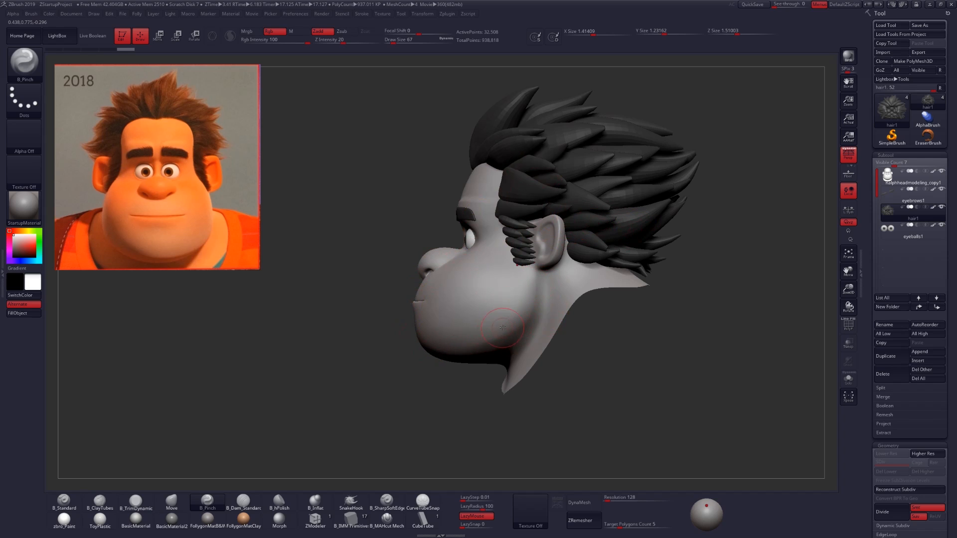
right_drag(503, 328, 598, 304)
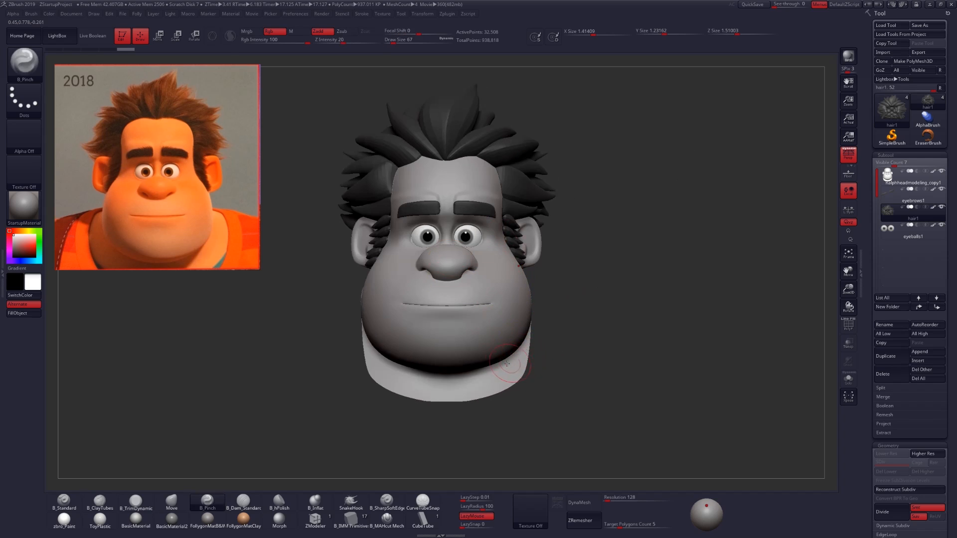
right_drag(487, 357, 520, 333)
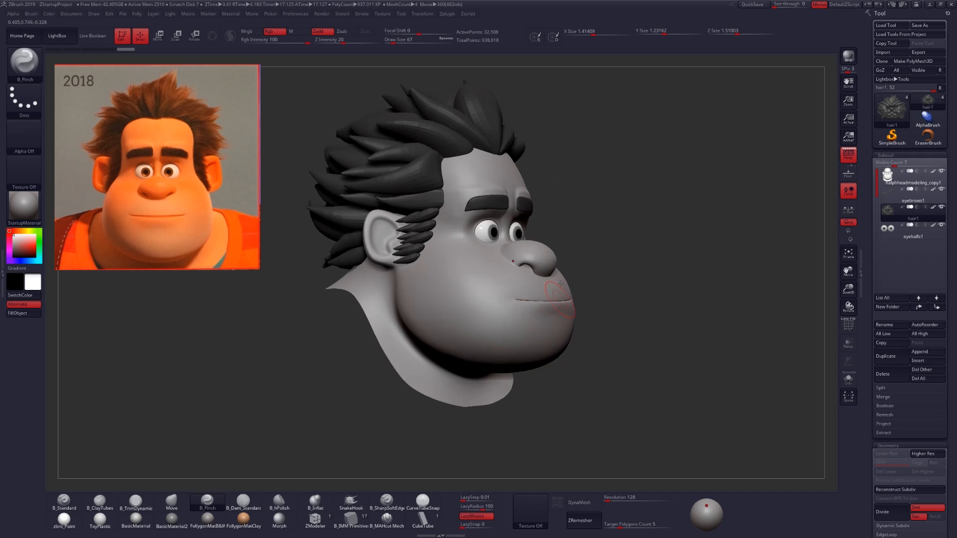
right_drag(560, 283, 561, 335)
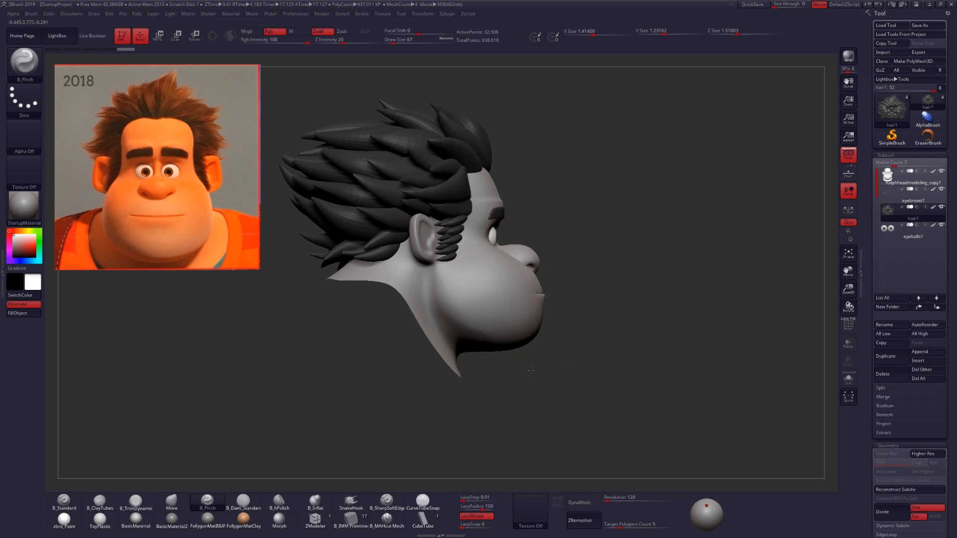
right_drag(531, 370, 309, 361)
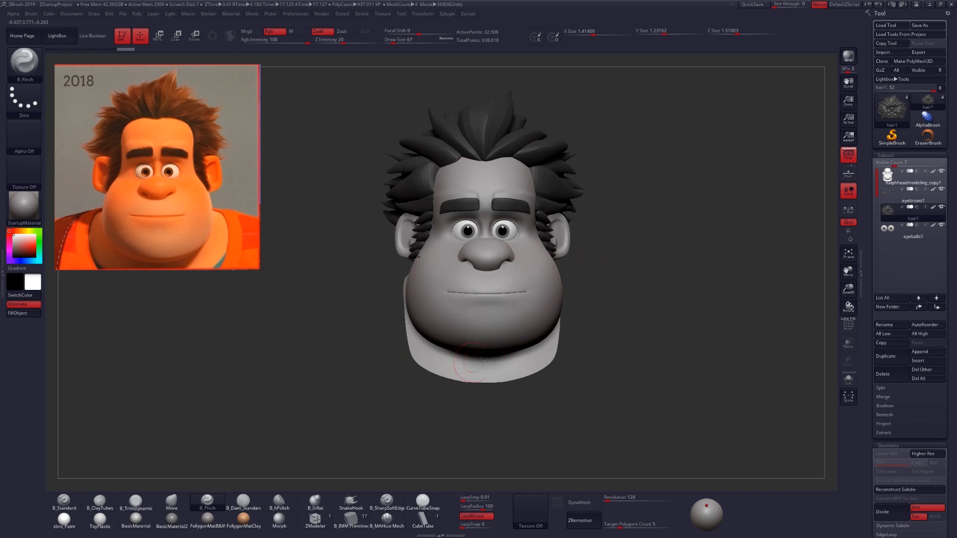
right_drag(648, 346, 643, 352)
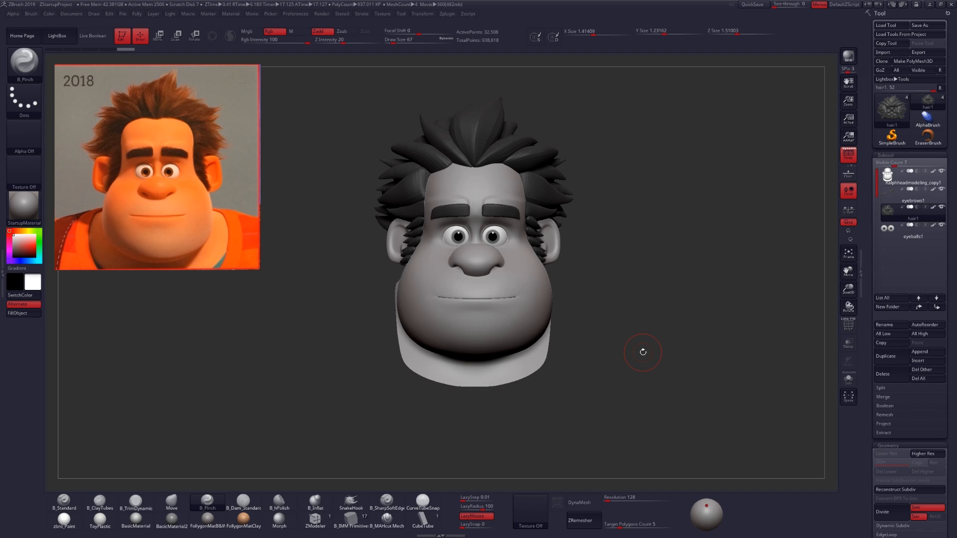
mouse_move(643, 353)
mouse_down()
mouse_move(504, 317)
mouse_move(527, 321)
mouse_up()
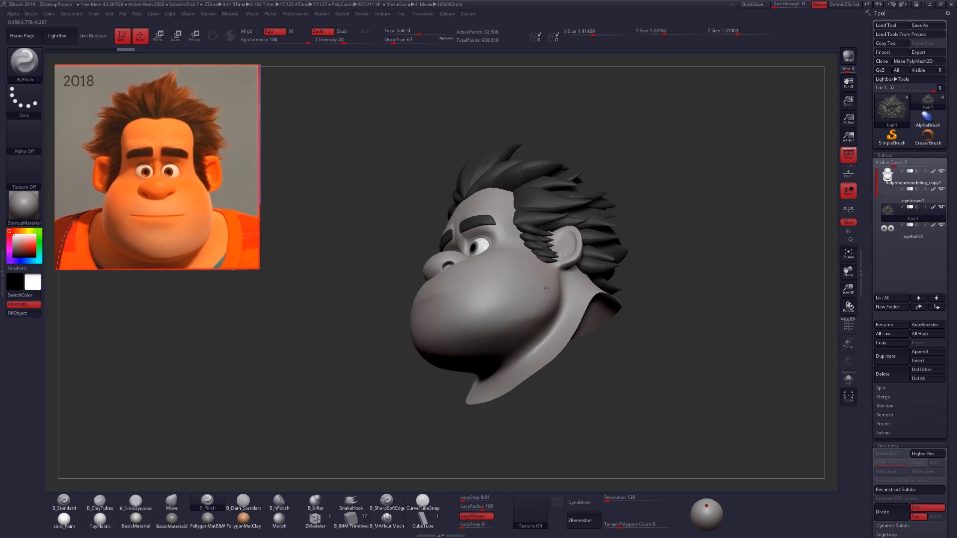
right_drag(519, 308, 558, 277)
right_drag(486, 336, 436, 298)
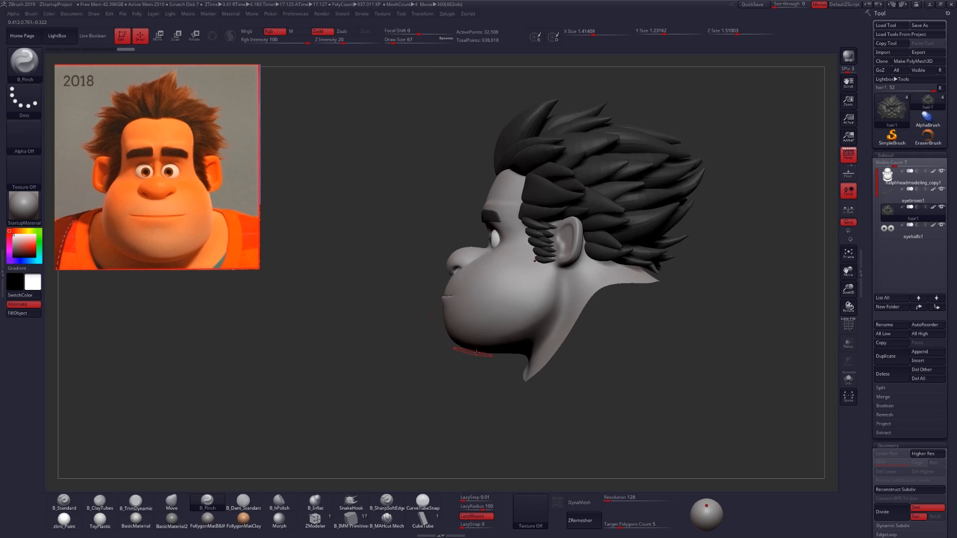
- Make the head mesh the active subtool, undo the trial pinch stroke on the jaw and set the brush size to 74
ctrl+right_drag(499, 328, 578, 249)
alt+click(581, 245)
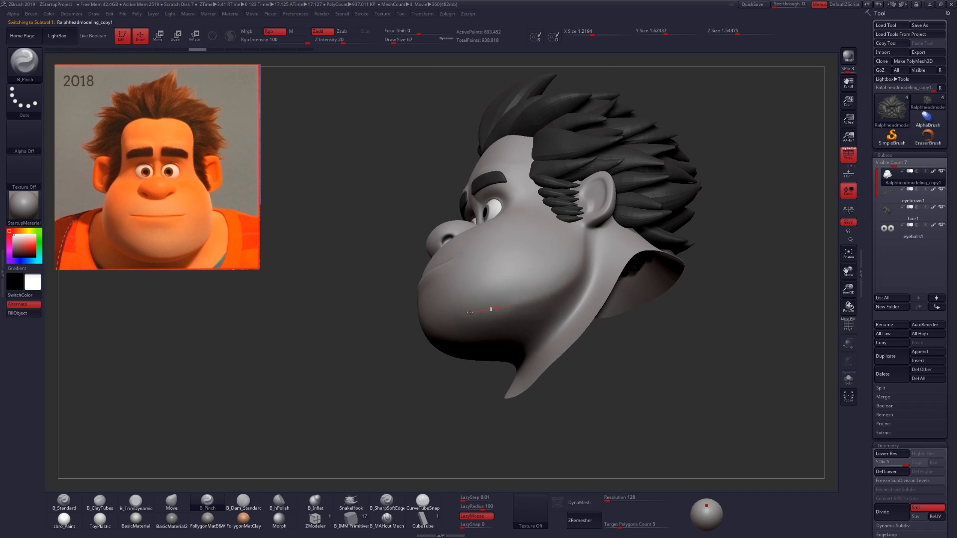
drag(469, 312, 436, 324)
key(ctrl+z)
key(space)
drag(513, 309, 516, 309)
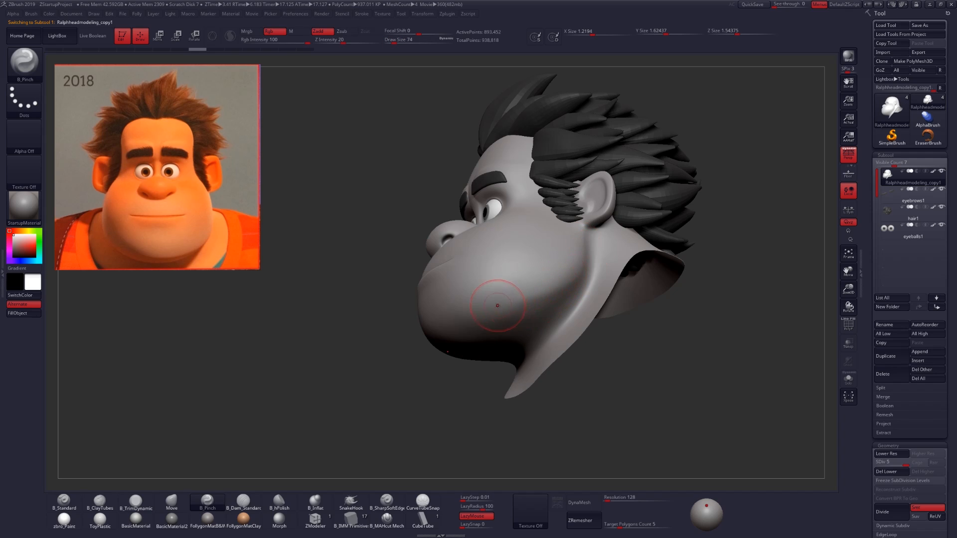
- Sharpen the jawline below the cheek with B_Pinch strokes and soften it with the Smooth brush
right_drag(496, 306, 486, 324)
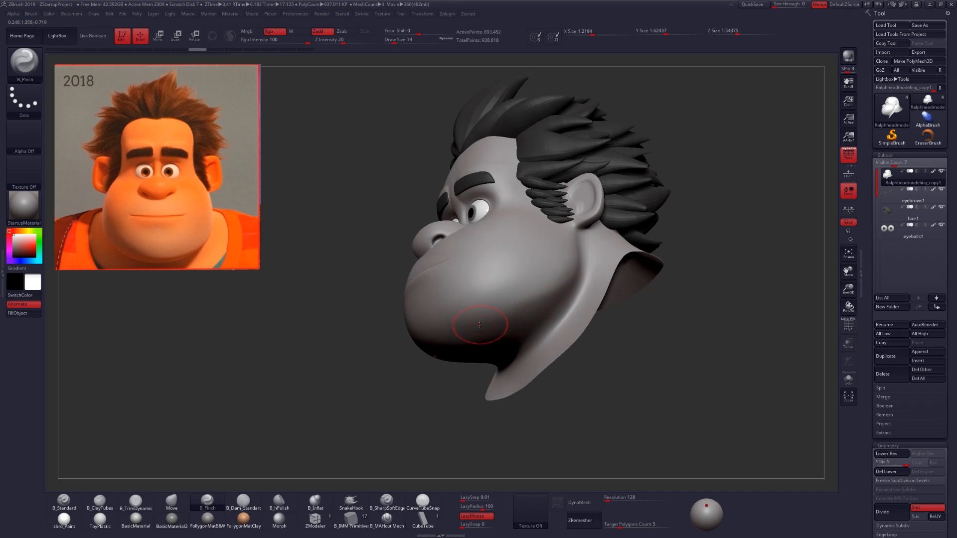
key(shift)
right_drag(507, 333, 498, 269)
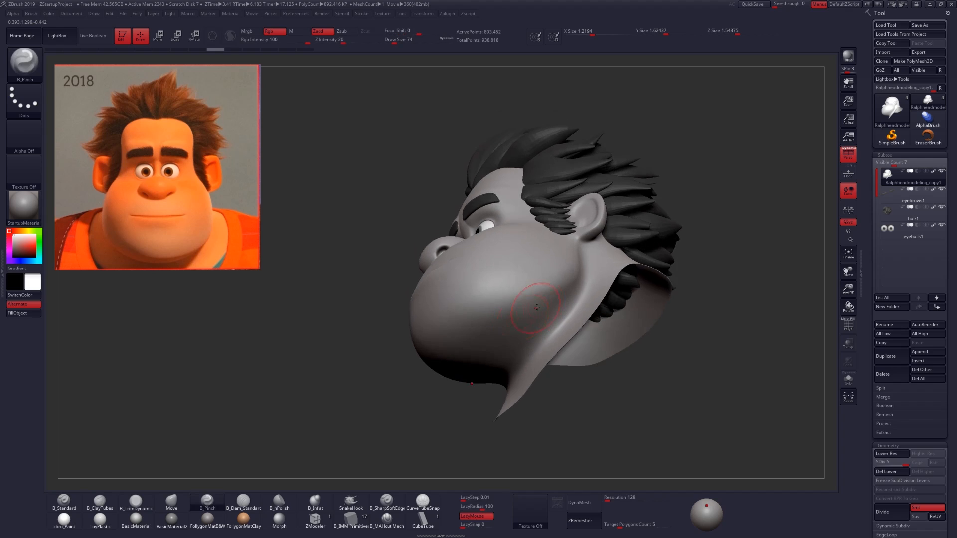
right_drag(515, 311, 572, 272)
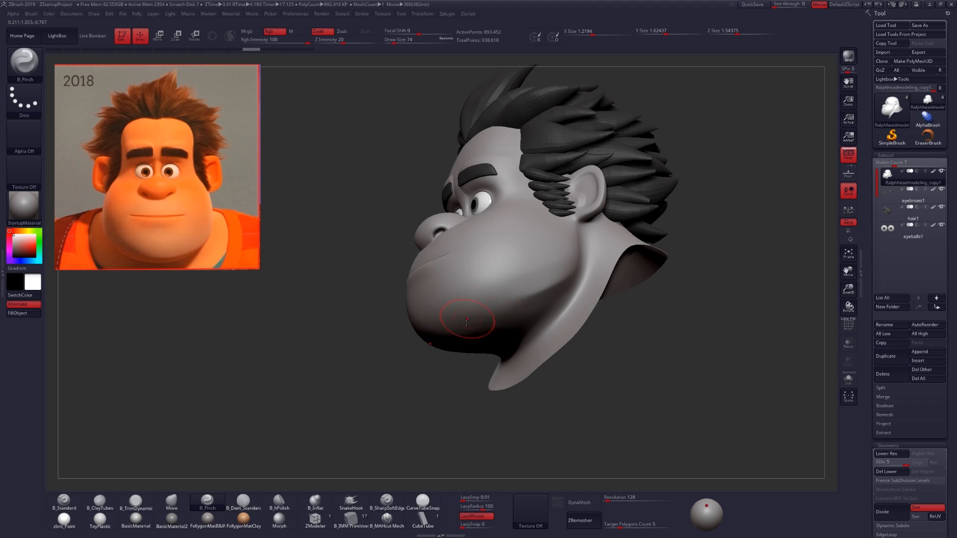
right_drag(481, 327, 491, 321)
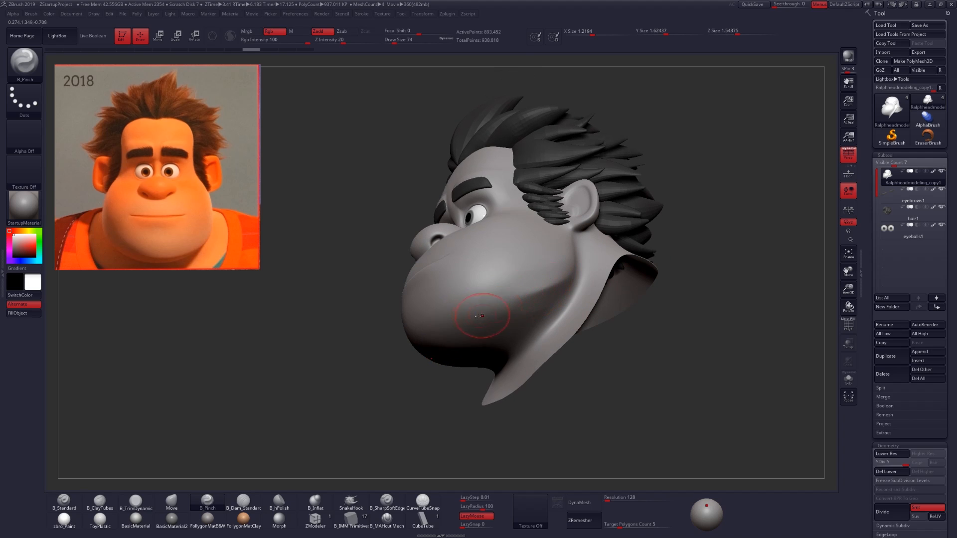
key(ctrl)
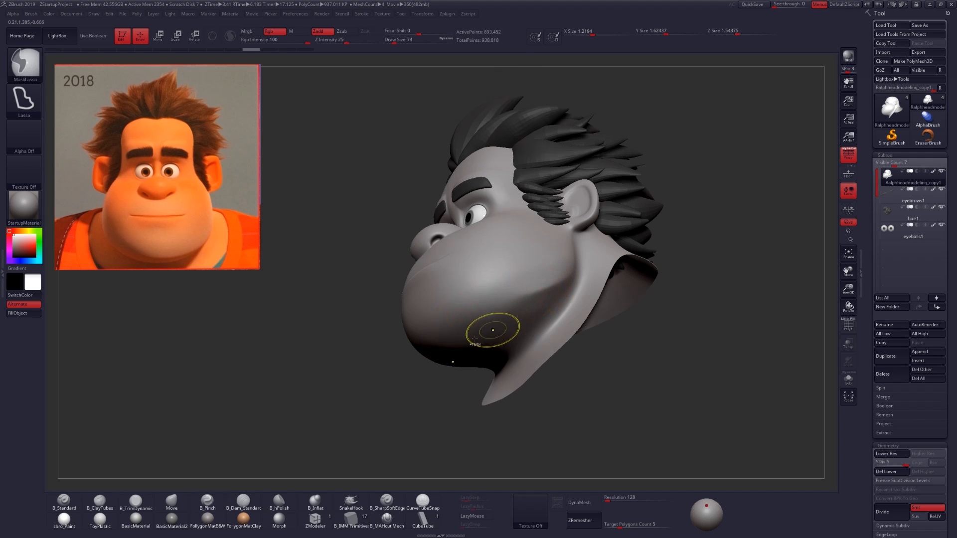
right_drag(553, 264, 549, 284)
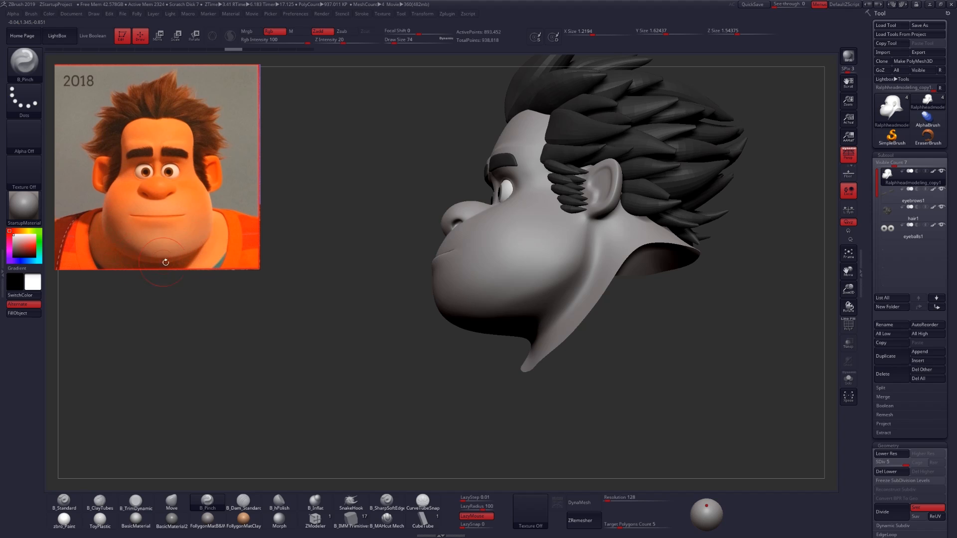
- Set the B_Pinch draw size to 68 and pinch the jaw edge around the chin
right_drag(498, 318, 528, 284)
key(space)
drag(529, 286, 535, 286)
right_drag(536, 285, 530, 283)
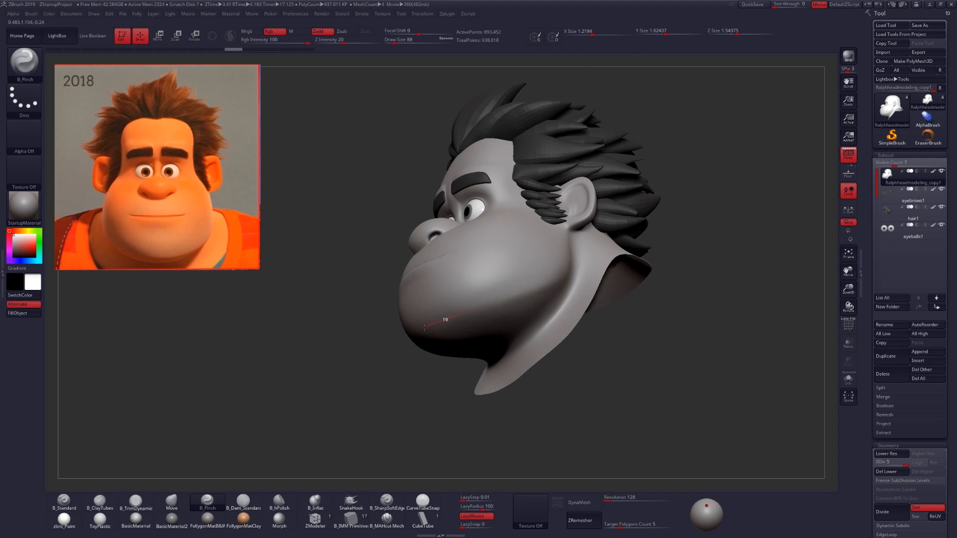
right_drag(425, 327, 553, 274)
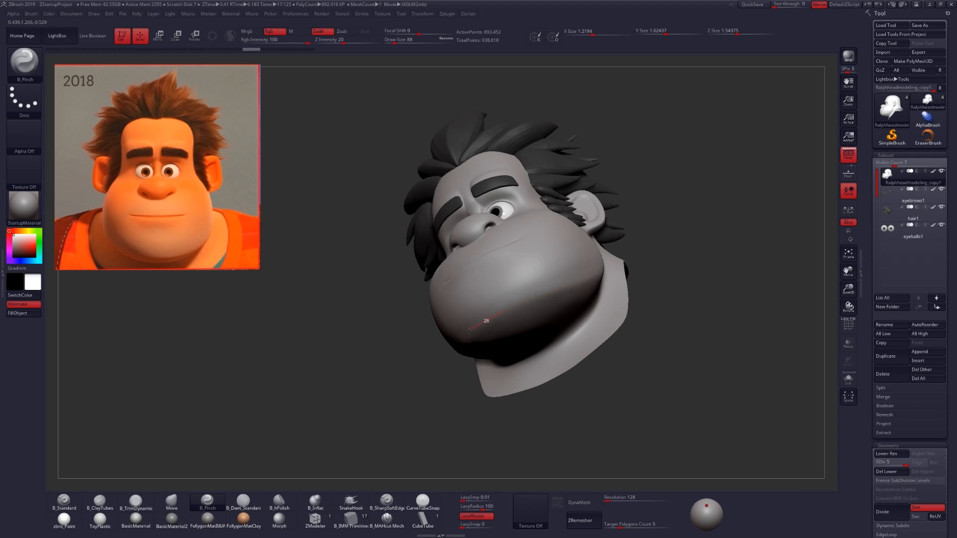
shift+right_drag(478, 341, 548, 324)
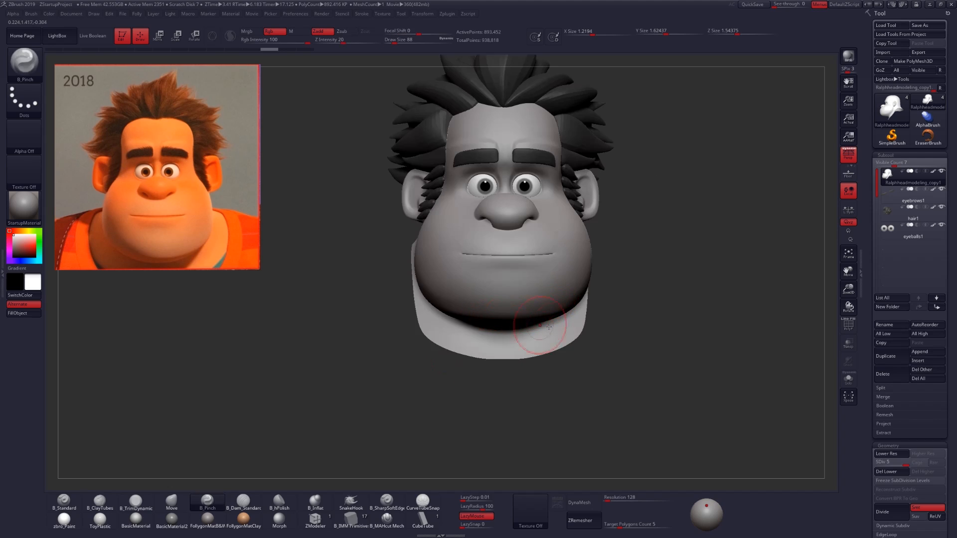
- Move the light below the head and refine the chin's lower edge with pinch and smooth strokes
drag(706, 506, 706, 519)
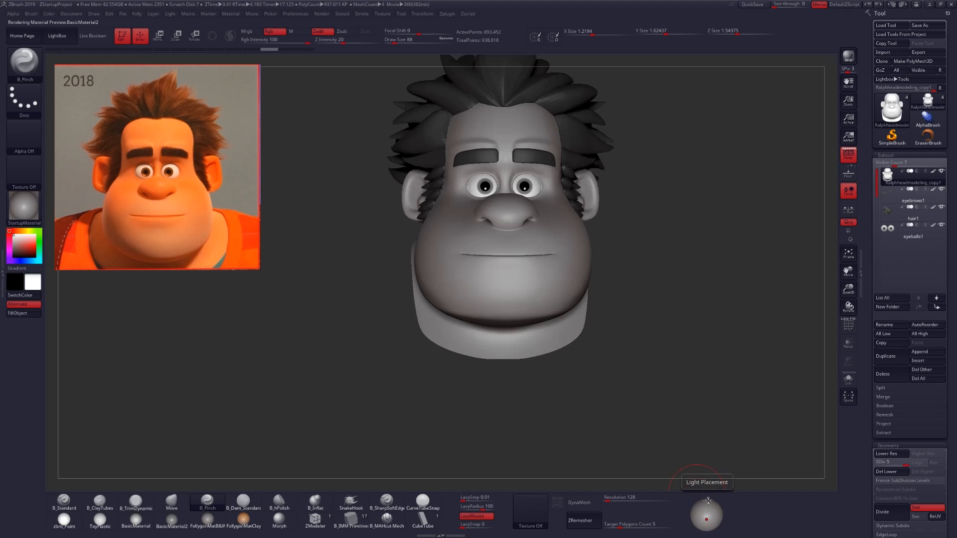
alt+right_drag(524, 308, 508, 328)
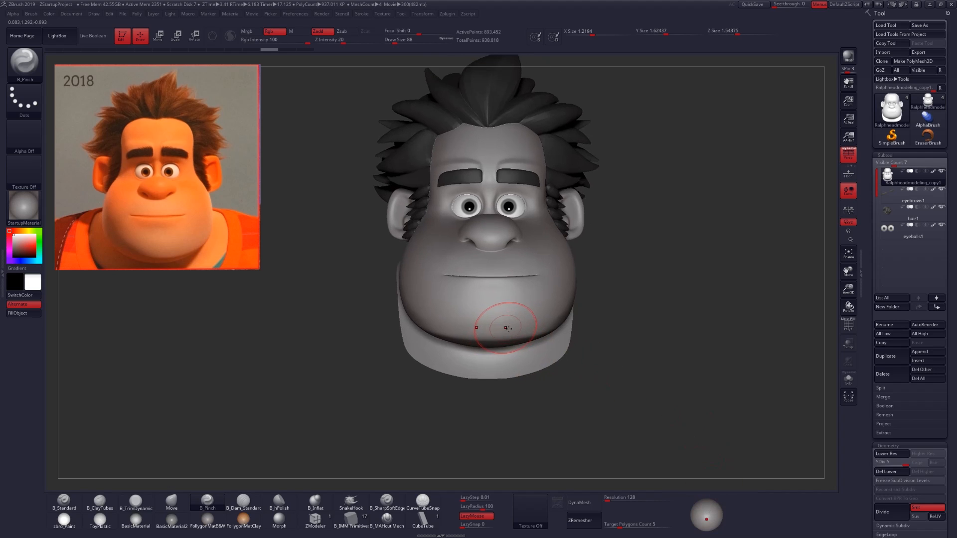
drag(505, 328, 530, 341)
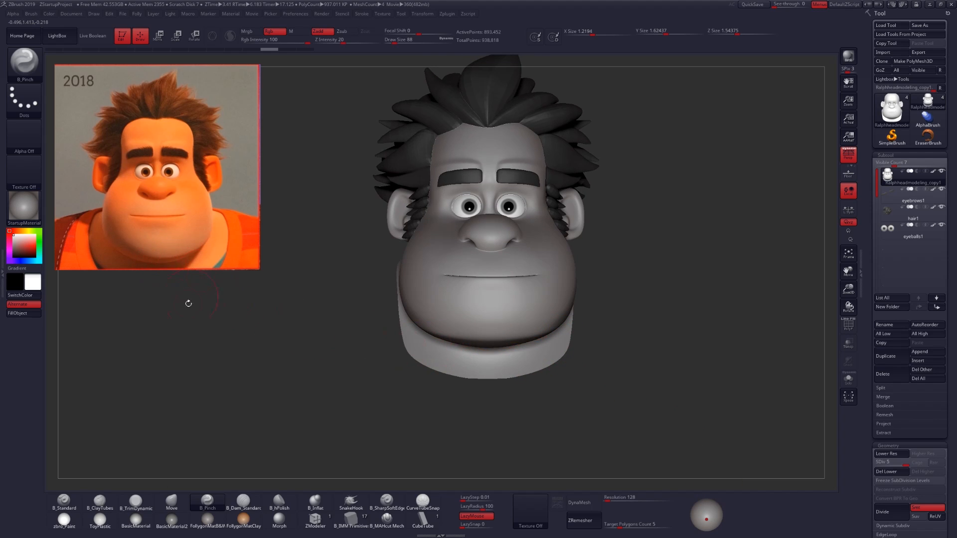
right_drag(518, 343, 499, 334)
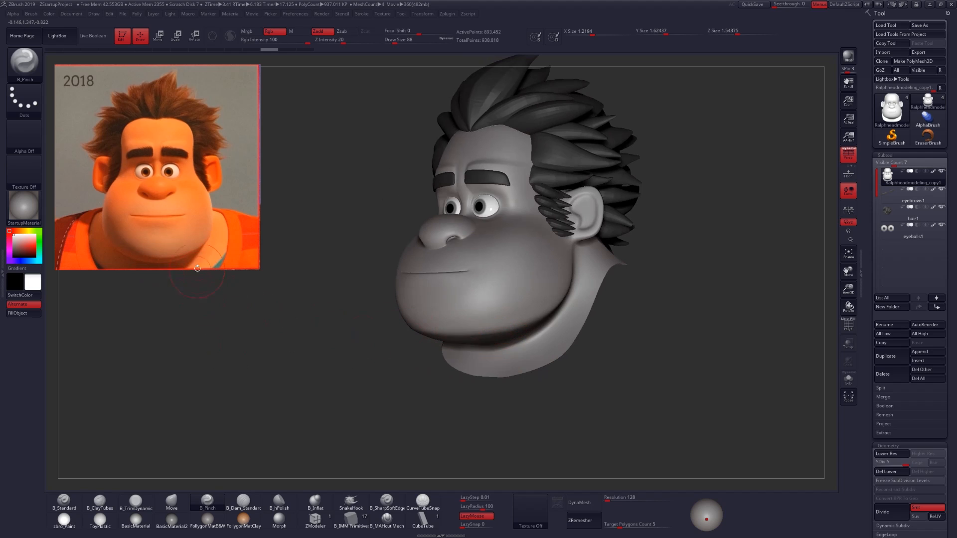
right_drag(431, 335, 489, 338)
mouse_move(479, 342)
shift+mouse_down()
mouse_move(444, 325)
mouse_move(467, 343)
shift+mouse_up()
shift+right_drag(548, 333, 486, 324)
- Reshape the lower jaw contour with the Move brush at draw size 121
key(space)
mouse_move(490, 324)
mouse_down()
mouse_move(507, 317)
mouse_move(491, 325)
mouse_up()
key(4)
key(space)
right_drag(492, 325, 536, 324)
drag(496, 324, 493, 325)
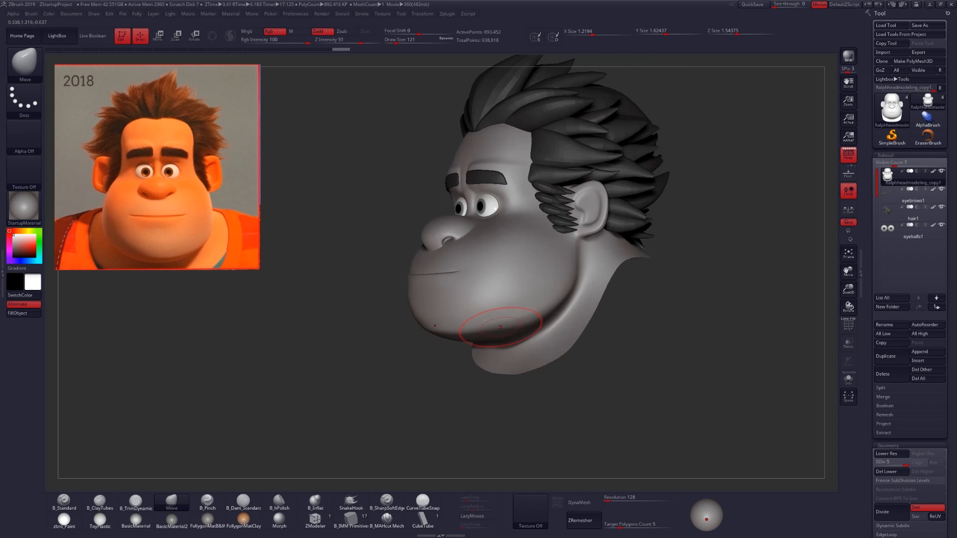
right_drag(492, 325, 443, 319)
- Pinch the jawline from below the ear toward the chin with B_Pinch, undoing the first stroke and redoing it
key(5)
drag(579, 264, 582, 256)
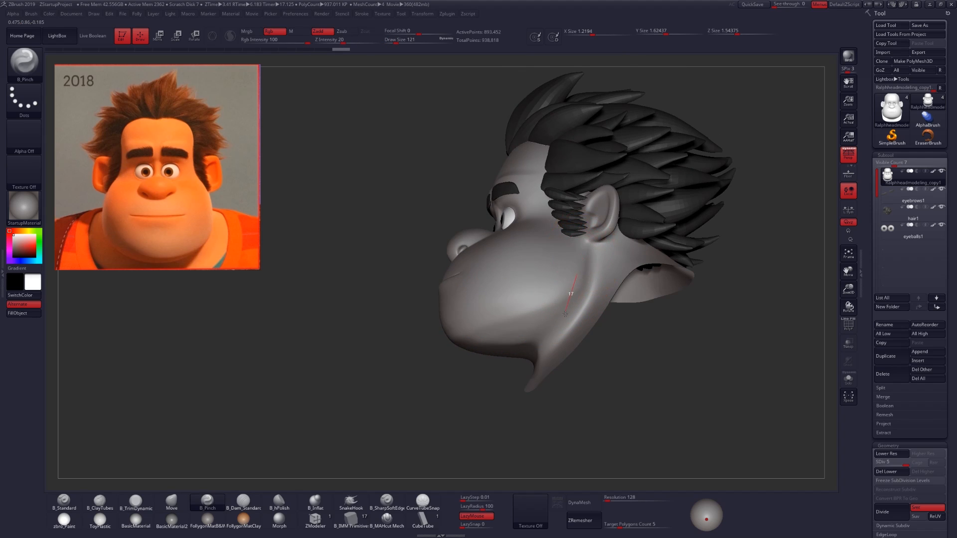
drag(565, 313, 562, 319)
key(ctrl+z)
drag(587, 248, 583, 287)
drag(564, 328, 511, 319)
right_drag(448, 336, 504, 312)
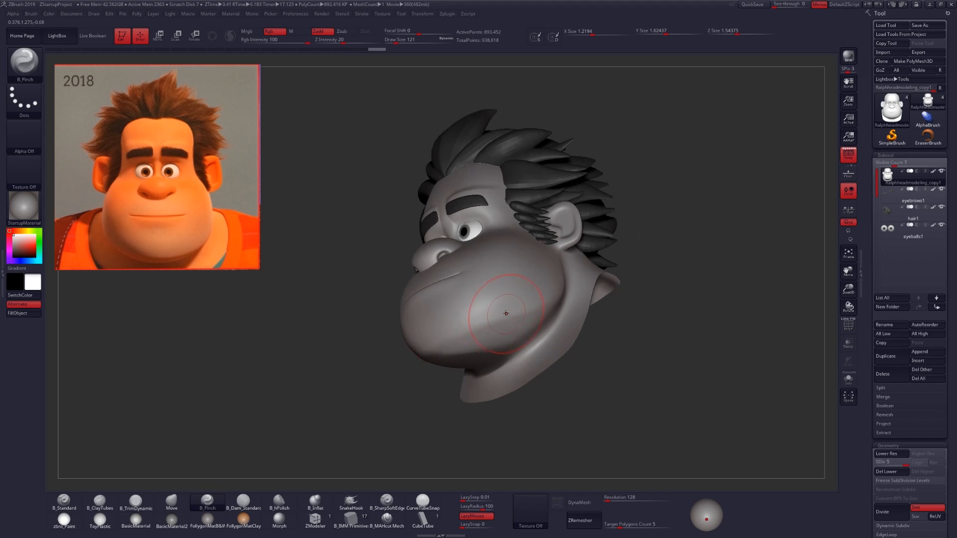
- Pinch the edge under the cheek toward the chin and smooth the resulting jaw ridge
drag(549, 303, 519, 313)
drag(429, 348, 406, 359)
key(shift)
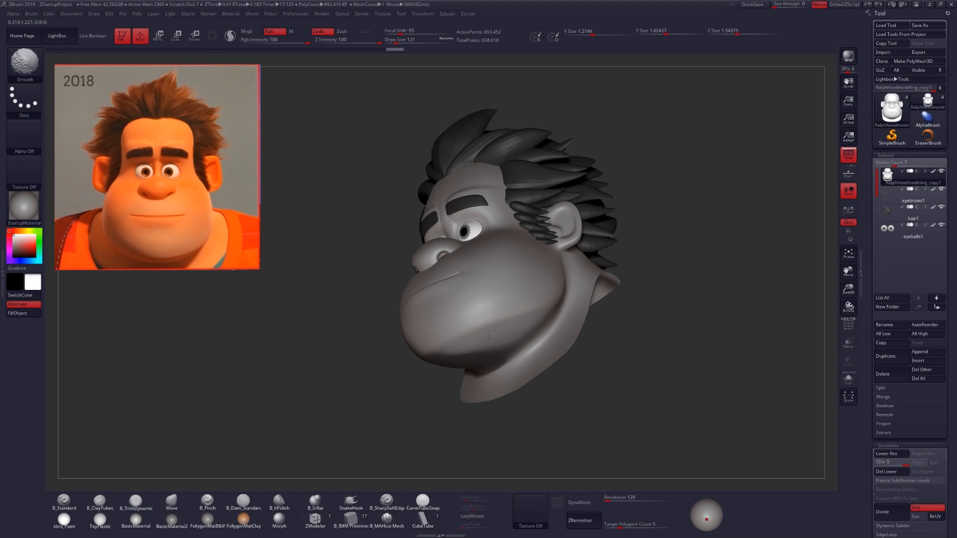
shift+drag(488, 337, 507, 311)
mouse_move(507, 311)
shift+right_down()
mouse_move(458, 319)
mouse_move(557, 325)
mouse_move(540, 317)
shift+right_up()
- Set the draw size to 68, lower the head to subdivision level 3 and smooth the underside of the jaw
key(space)
drag(537, 321, 531, 321)
mouse_move(550, 331)
right_down()
mouse_move(535, 325)
mouse_move(548, 327)
mouse_move(523, 296)
mouse_move(478, 289)
right_up()
key(shift+d)
key(shift+d)
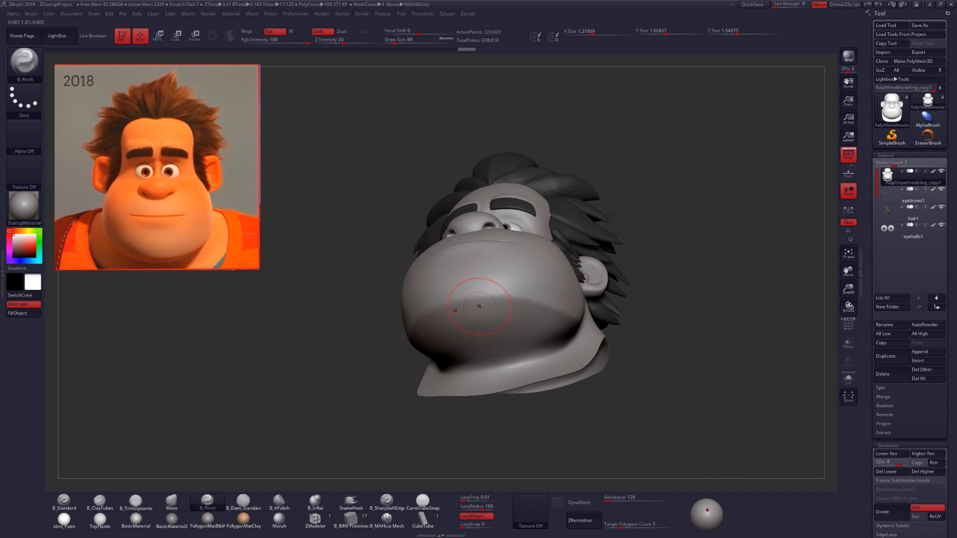
key(shift)
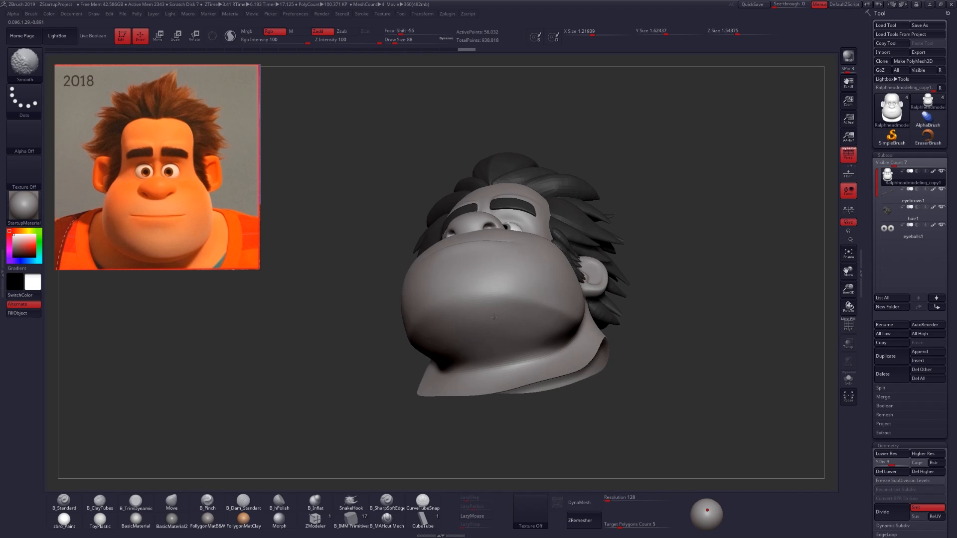
right_drag(486, 299, 474, 302)
- Smooth the jaw surface at subdivision levels 4 and 3, finishing at level 4
key(d)
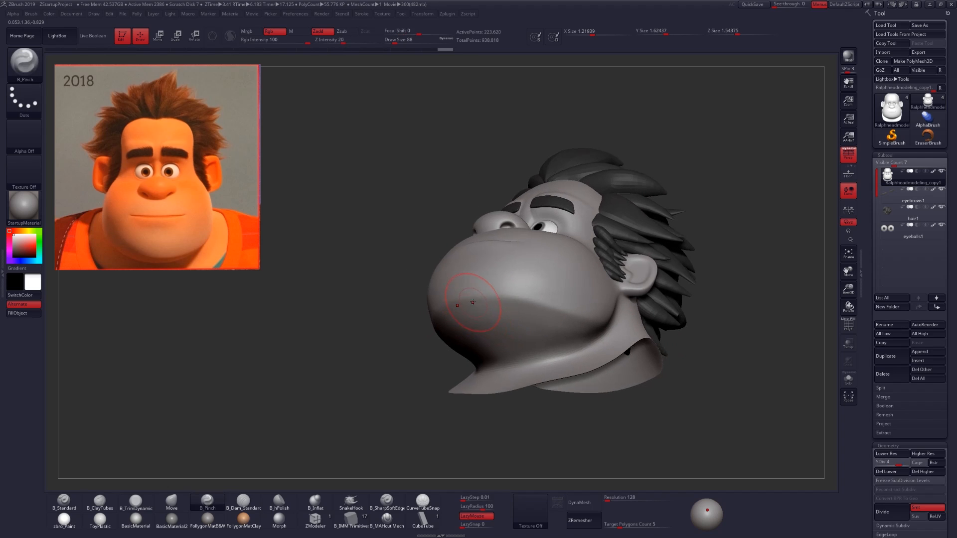
key(shift)
right_drag(528, 304, 545, 314)
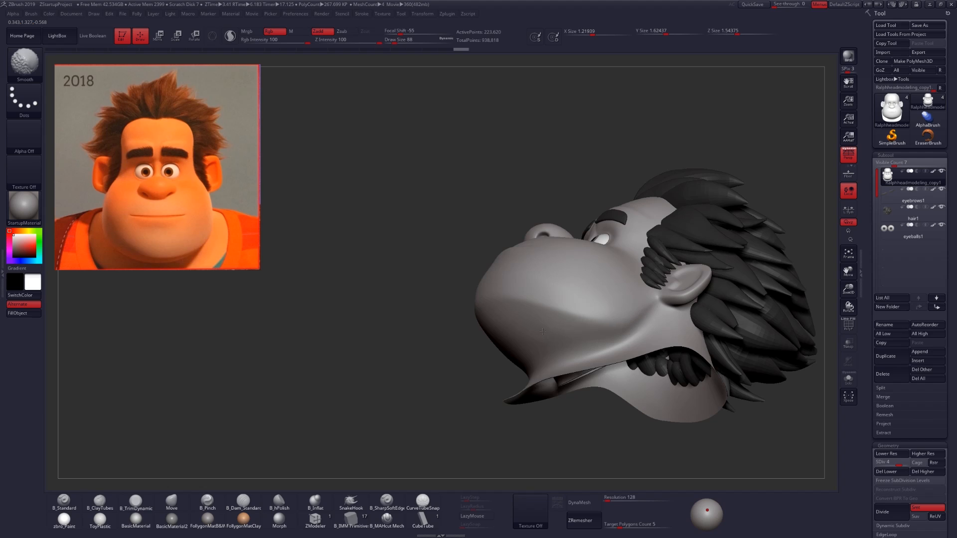
key(shift+d)
right_drag(536, 344, 556, 314)
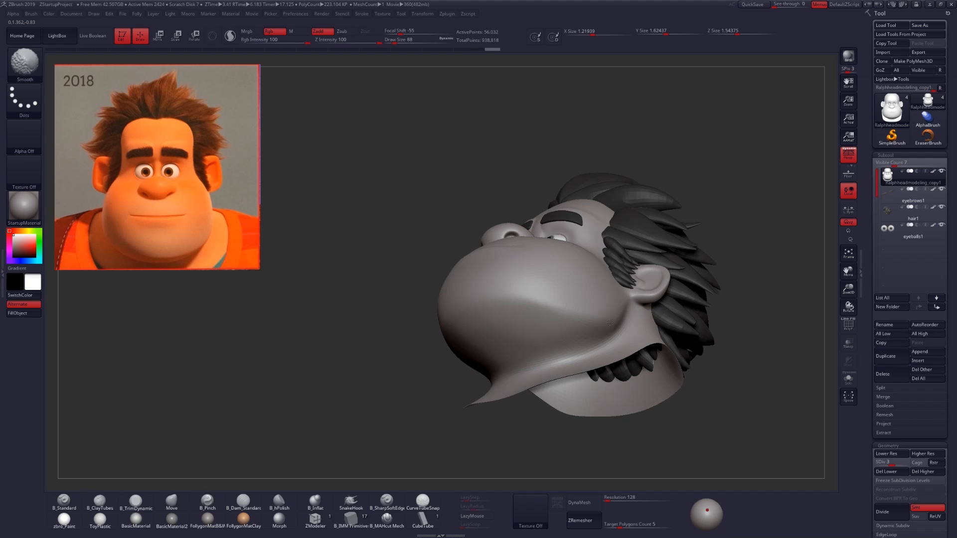
key(d)
shift+right_drag(582, 320, 531, 349)
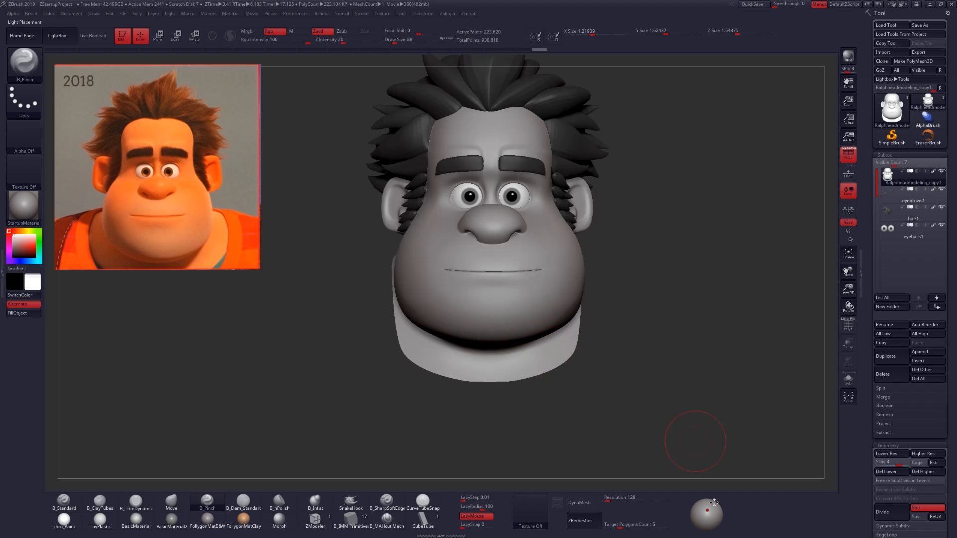
- Adjust the light placement and pinch the jaw edge from below the ear toward the chin with B_Pinch
drag(710, 512, 708, 516)
mouse_move(598, 409)
mouse_down()
mouse_move(538, 351)
mouse_move(519, 363)
mouse_move(513, 357)
mouse_move(528, 335)
mouse_up()
key(space)
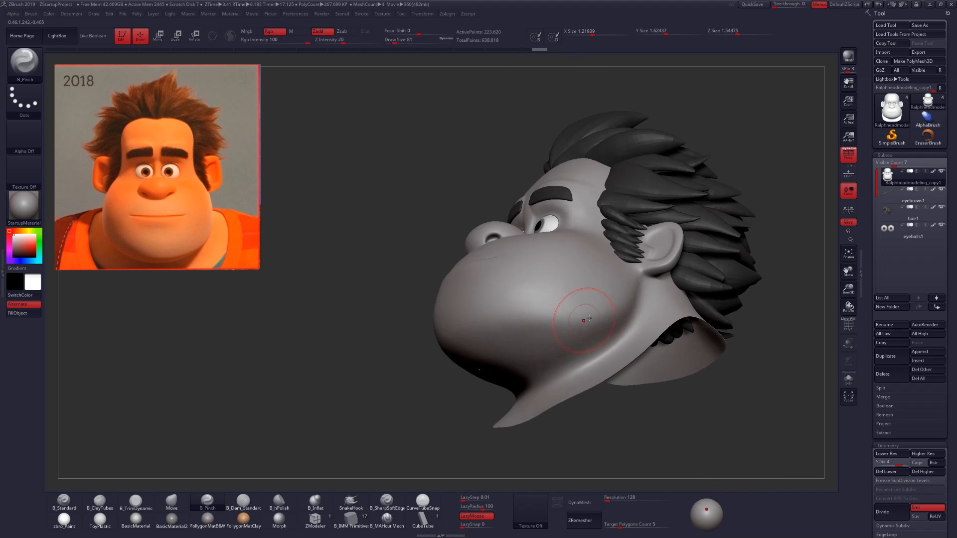
drag(473, 398, 433, 423)
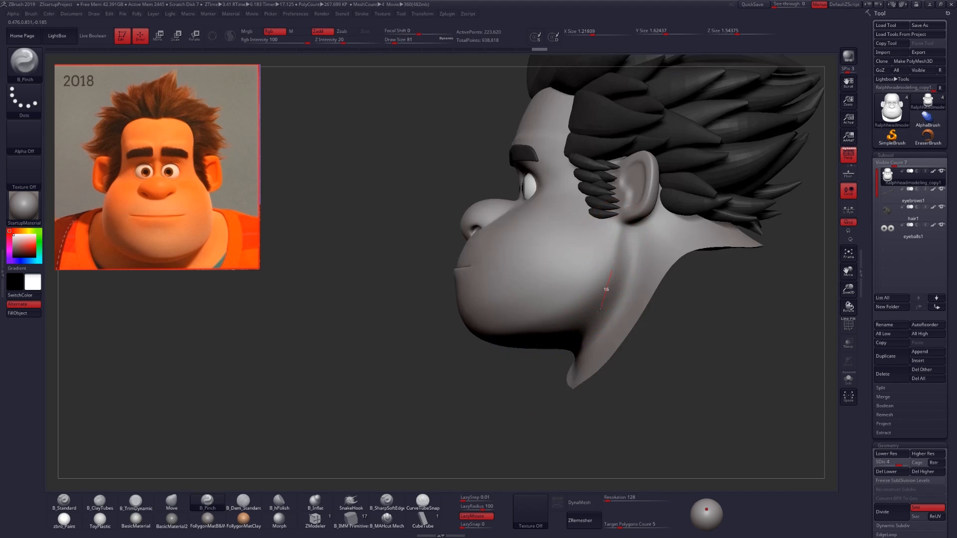
drag(590, 328, 504, 347)
right_drag(547, 338, 591, 299)
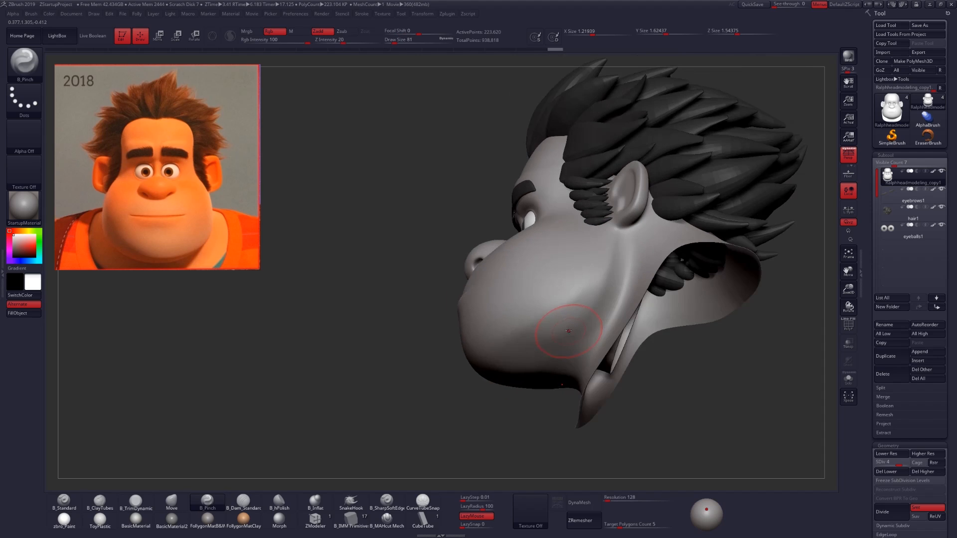
- Undo the latest pinch strokes and smooth the cheek and jaw edge below the ear
key(ctrl+z)
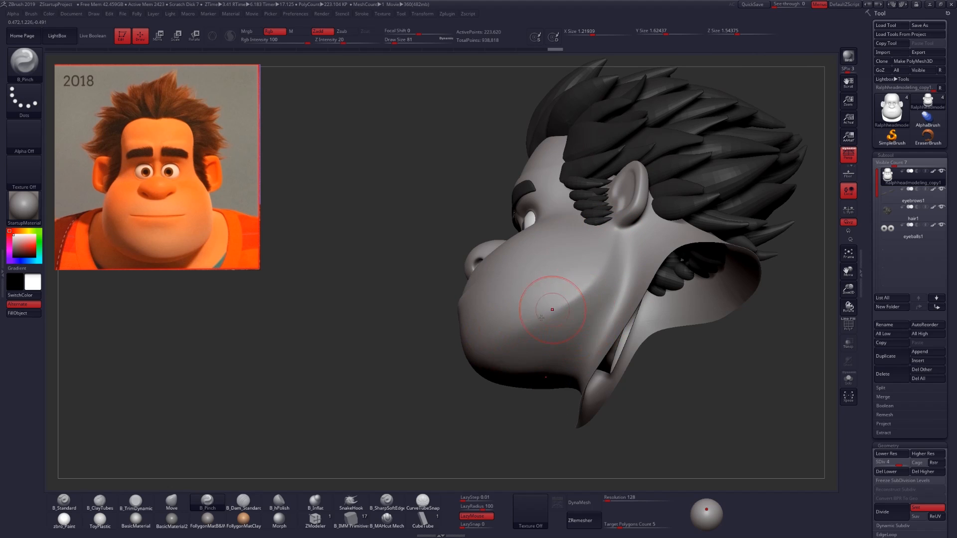
right_drag(545, 324, 545, 312)
key(ctrl+z)
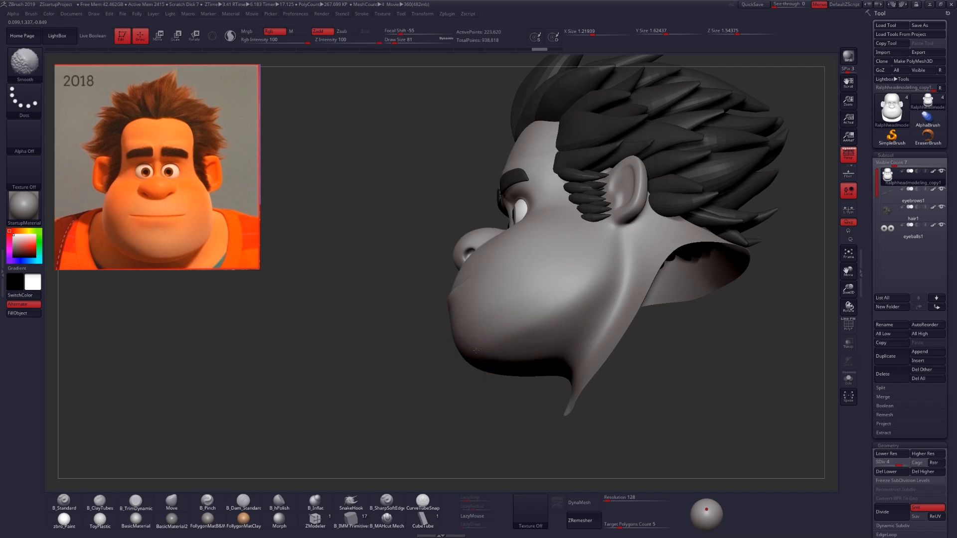
shift+drag(591, 278, 513, 335)
right_drag(512, 335, 538, 300)
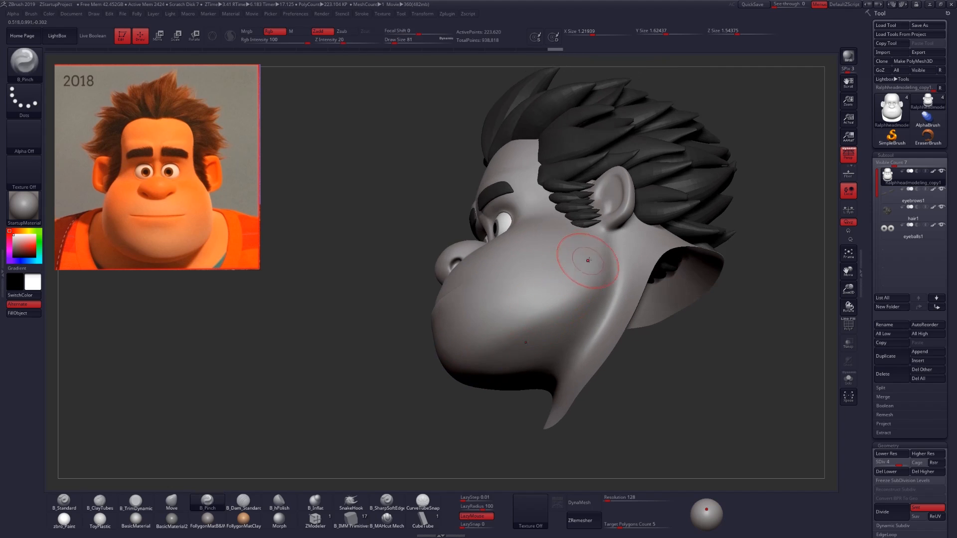
mouse_move(603, 234)
ctrl+mouse_down()
mouse_move(578, 289)
mouse_move(533, 324)
mouse_move(607, 275)
ctrl+mouse_up()
mouse_move(604, 236)
ctrl+mouse_down()
mouse_move(479, 332)
mouse_move(458, 364)
mouse_move(581, 264)
mouse_move(600, 233)
ctrl+mouse_up()
key(ctrl+z)
mouse_move(349, 318)
mouse_down()
mouse_move(531, 326)
mouse_move(511, 346)
mouse_move(544, 374)
mouse_up()
key(ctrl+z)
- Reshape the cheek and lower jaw contour with the Move brush at draw size 113
key(b)
key(m)
key(v)
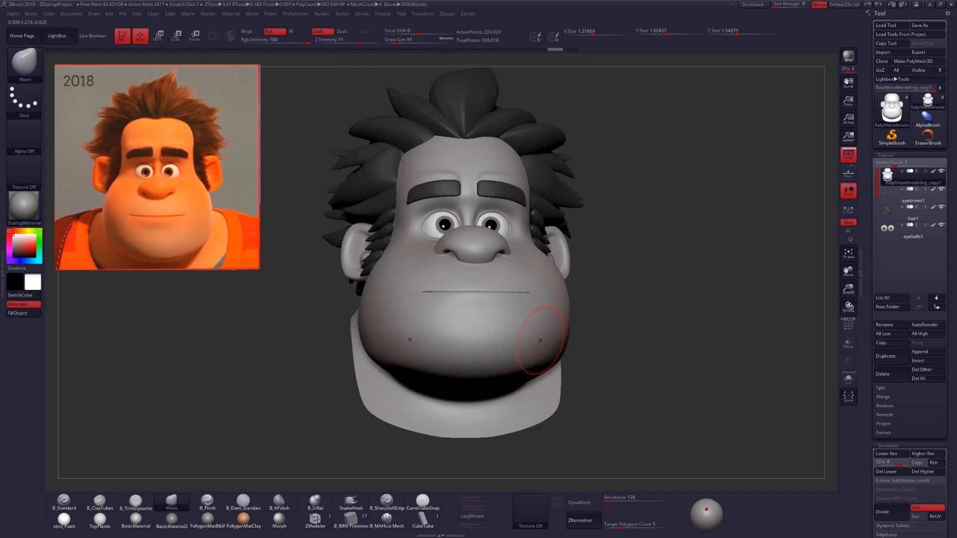
key(space)
drag(600, 384, 566, 347)
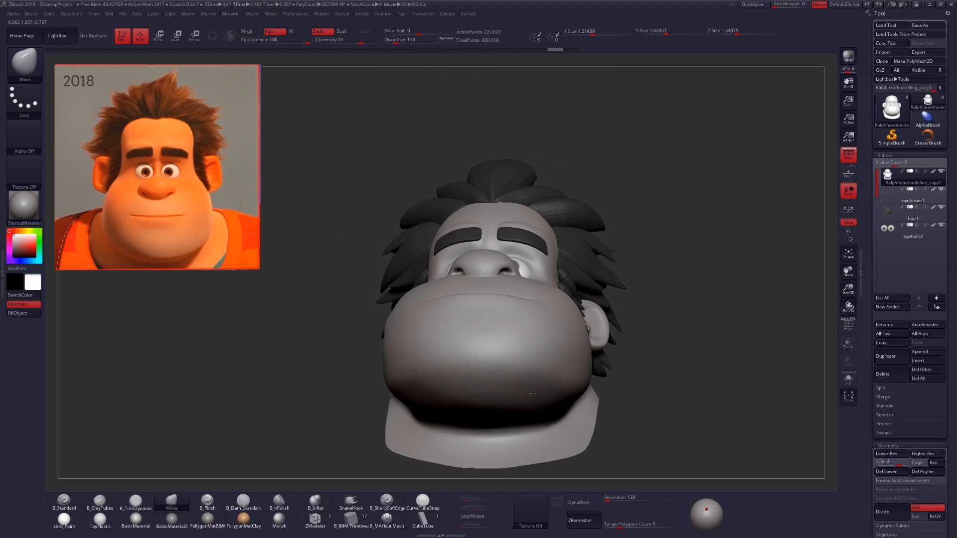
shift+drag(174, 209, 194, 251)
mouse_move(586, 322)
alt+right_down()
mouse_move(552, 344)
mouse_move(557, 336)
mouse_move(539, 335)
mouse_move(538, 345)
mouse_move(448, 339)
alt+right_up()
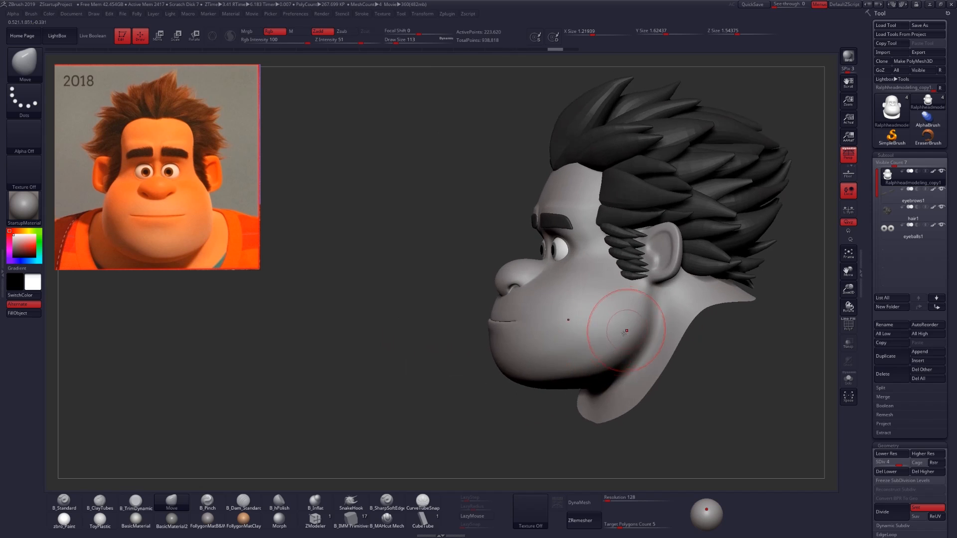
shift+right_drag(629, 324, 535, 311)
mouse_move(505, 163)
ctrl+mouse_down()
mouse_move(423, 305)
mouse_move(543, 416)
mouse_move(534, 426)
ctrl+mouse_up()
ctrl+drag(455, 401, 471, 418)
- Refine the front face contour with the Move brush at draw size 49 and frame the nose area
mouse_move(495, 333)
right_down()
mouse_move(553, 324)
mouse_move(525, 308)
right_up()
key(s)
drag(523, 307, 509, 305)
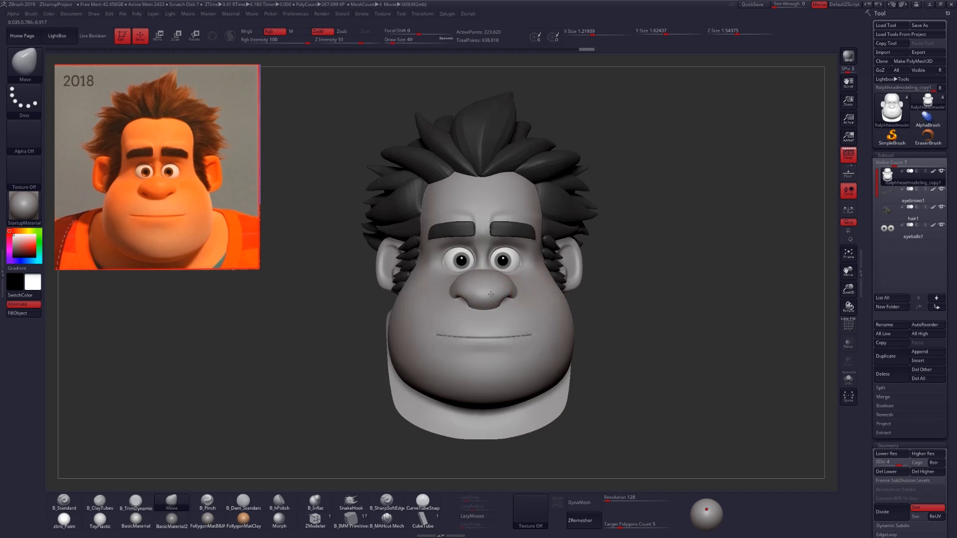
ctrl+right_drag(491, 294, 498, 317)
right_drag(573, 299, 516, 301)
key(space)
drag(516, 301, 514, 300)
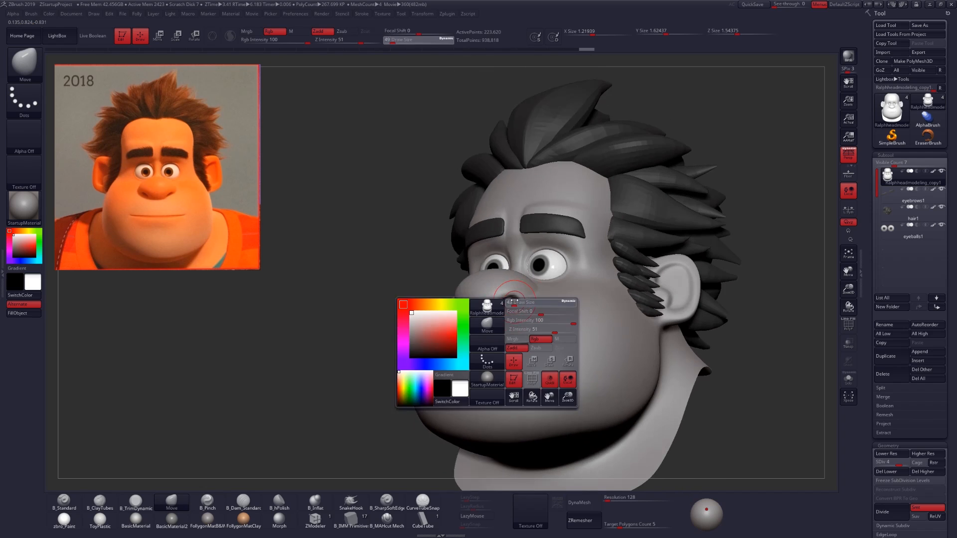
mouse_move(514, 300)
right_down()
mouse_move(498, 273)
mouse_move(514, 320)
right_up()
- Lower the head to subdivision level 1 with the wireframe shown and shape the nostril with the Move brush at draw size 14
key(shift+d)
key(shift+d)
key(shift+d)
key(shift+f)
key(space)
drag(514, 326, 509, 327)
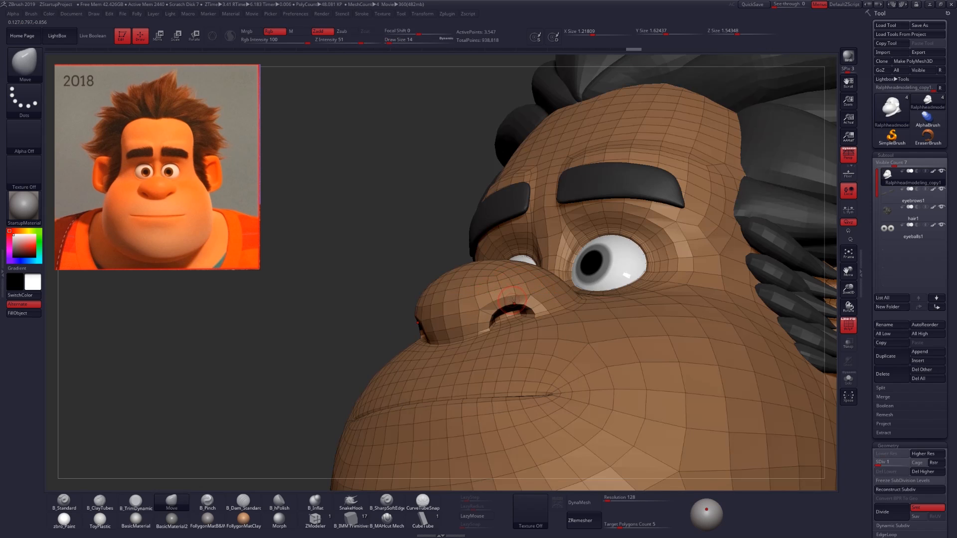
mouse_move(509, 327)
right_down()
mouse_move(531, 297)
mouse_move(573, 295)
mouse_move(518, 294)
mouse_move(525, 301)
right_up()
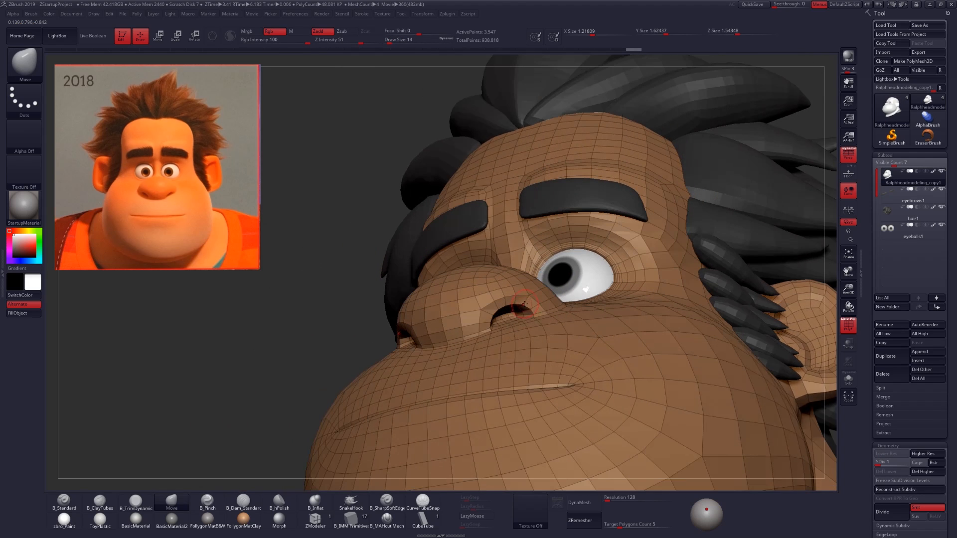
key(space)
drag(526, 301, 524, 301)
- Raise the head to subdivision level 5, hide the wireframe and pinch the nostril rim with B_Pinch at draw size 12
key(d)
mouse_move(516, 301)
right_down()
mouse_move(548, 302)
mouse_move(504, 302)
mouse_move(512, 300)
mouse_move(483, 315)
mouse_move(489, 327)
right_up()
key(d)
key(shift+f)
key(b)
key(p)
key(i)
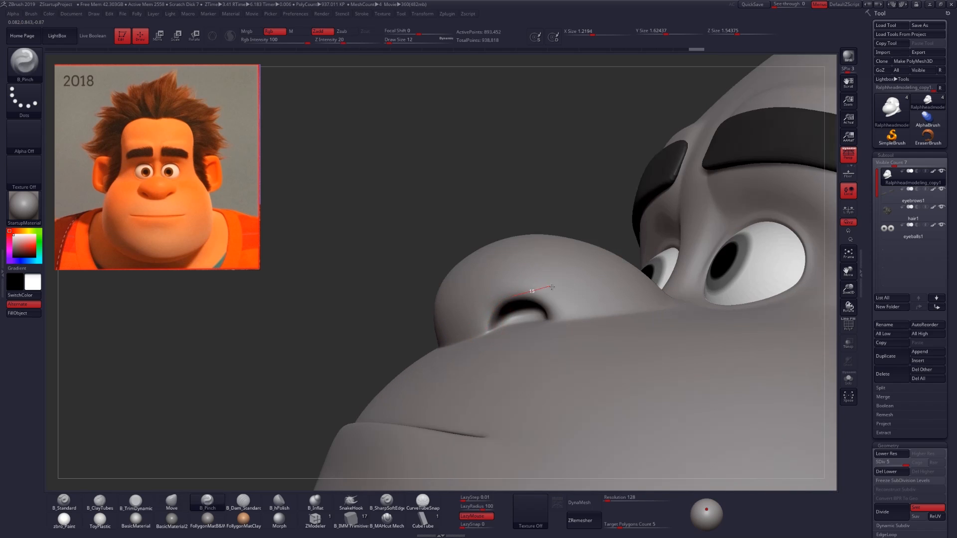
right_drag(551, 315, 521, 277)
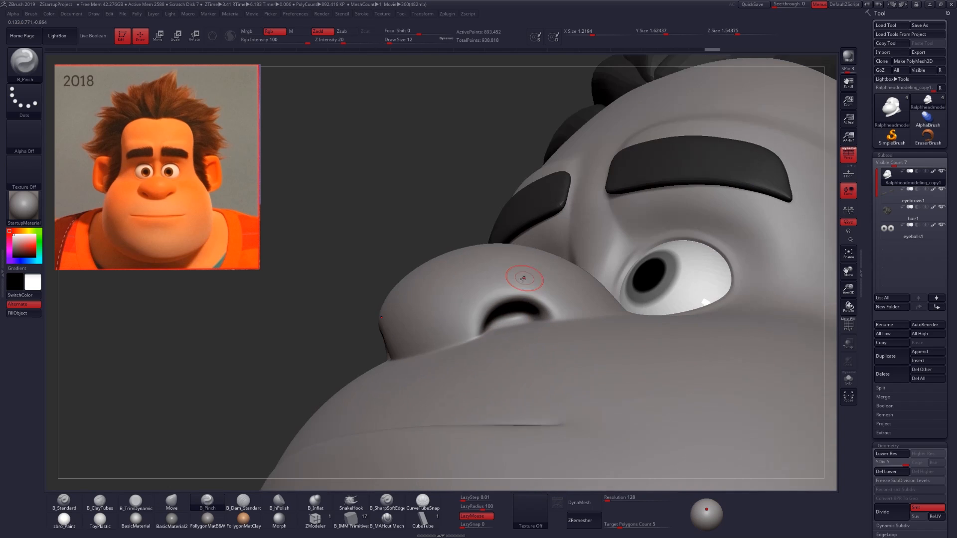
- Adjust the nostril's upper rim with the Move brush at draw size 18
key(b)
key(m)
key(v)
key(s)
drag(506, 295, 510, 294)
- Refine the nose surface around the nostril with B_TrimDynamic and B_ClayTubes at draw size 18 and smooth it
key(b)
key(t)
key(d)
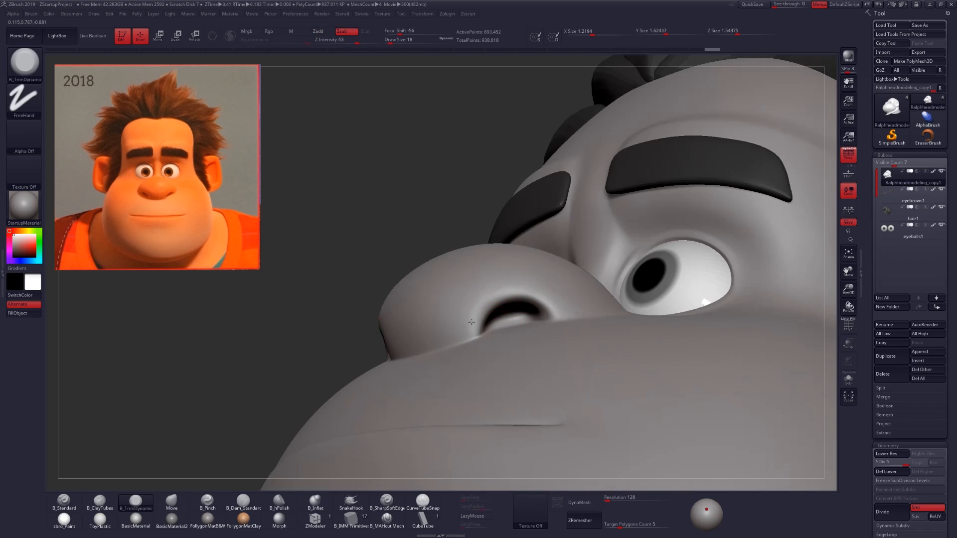
right_drag(523, 280, 472, 327)
key(b)
key(c)
key(t)
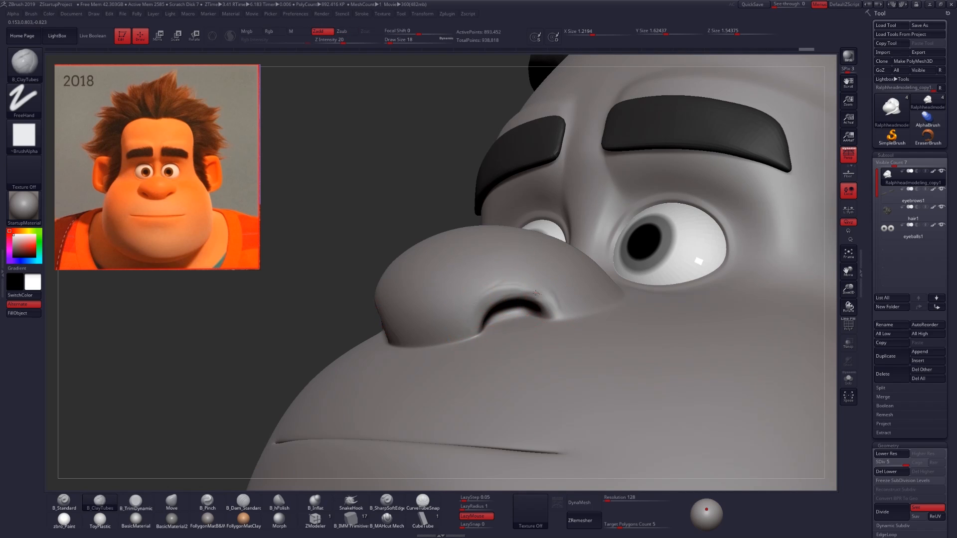
key(shift)
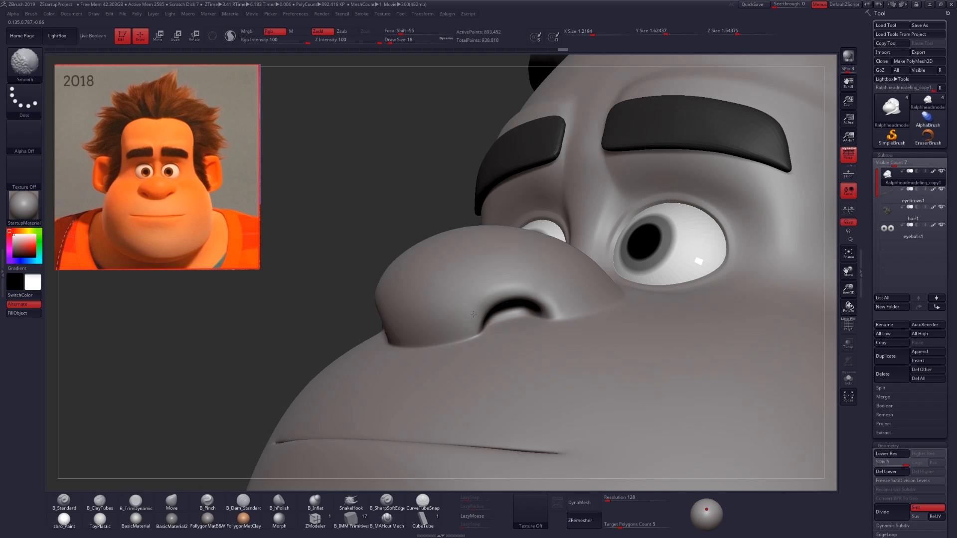
mouse_move(474, 314)
right_down()
mouse_move(484, 320)
mouse_move(478, 313)
right_up()
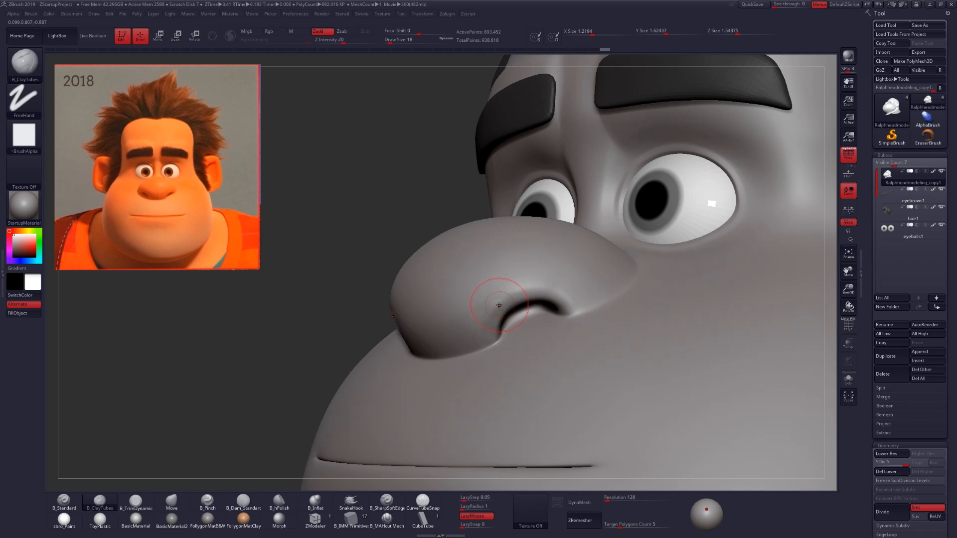
key(shift)
right_drag(492, 308, 487, 330)
- Lasso a mask beside the nostril, clear it and pinch the nostril rim with B_Pinch
key(ctrl)
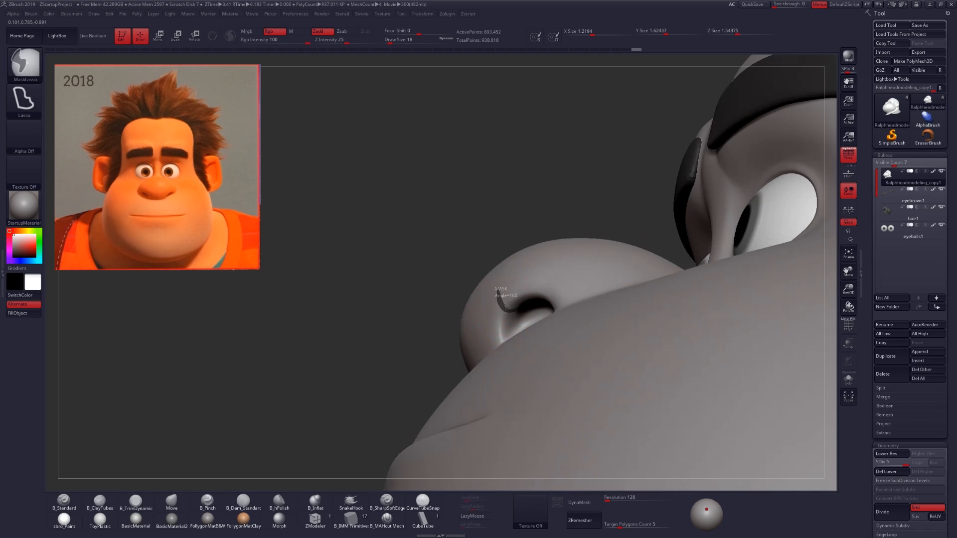
ctrl+drag(497, 292, 502, 319)
ctrl+drag(482, 241, 471, 249)
right_drag(490, 308, 500, 303)
key(5)
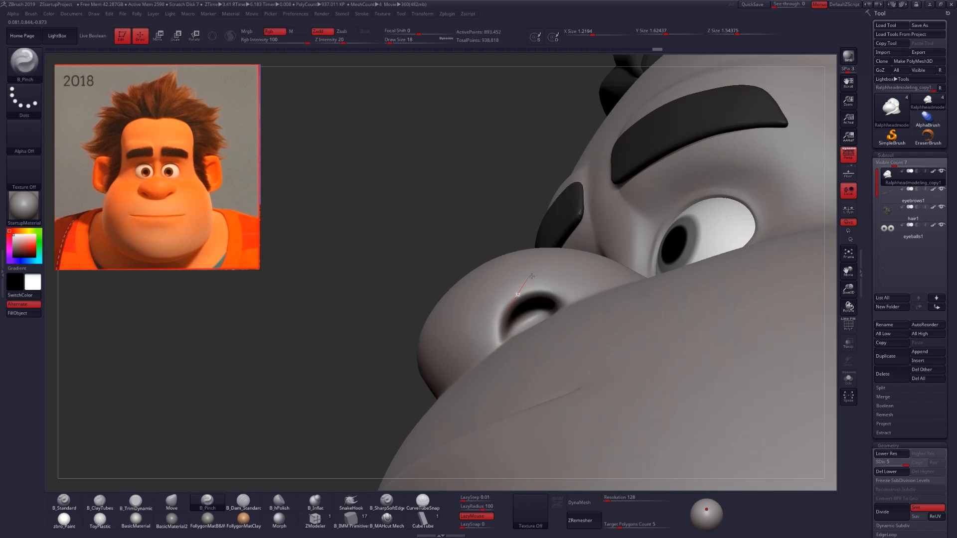
right_drag(551, 286, 542, 264)
- Set the draw size to 33 and isolate the head mesh from the hair, eyebrows and eyeballs
alt+right_drag(561, 153, 551, 222)
key(space)
drag(551, 222, 557, 222)
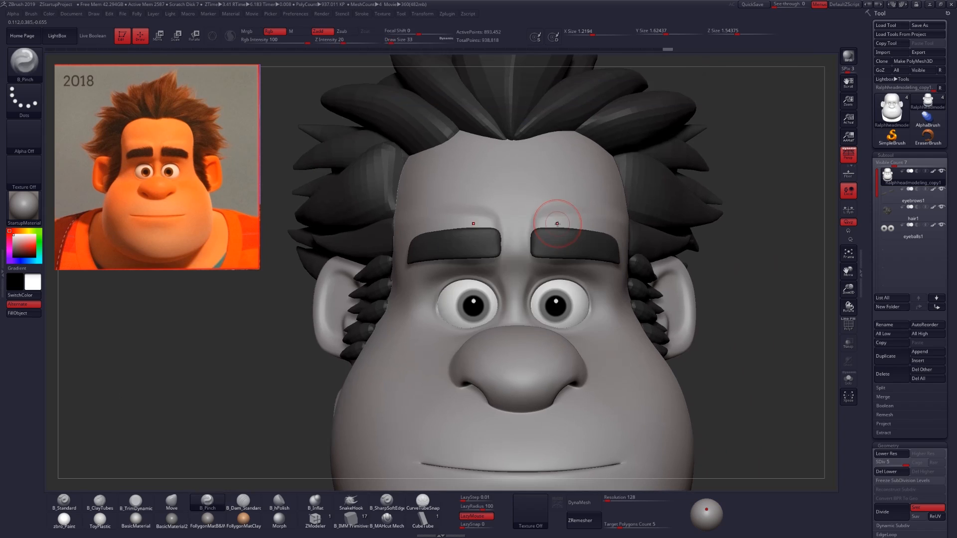
mouse_move(556, 224)
alt+right_down()
mouse_move(551, 261)
mouse_move(540, 215)
alt+right_up()
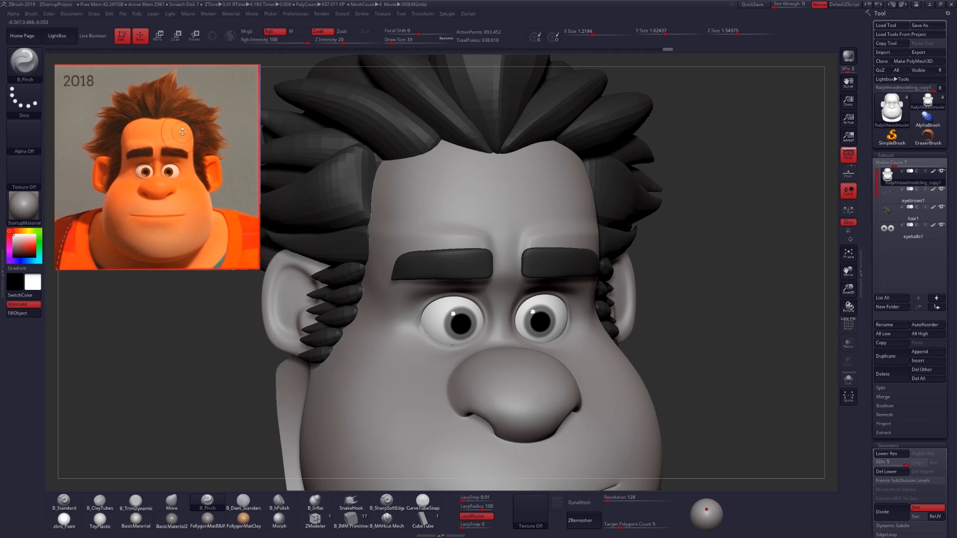
mouse_move(560, 244)
right_down()
mouse_move(591, 229)
mouse_move(633, 239)
right_up()
key(alt+s)
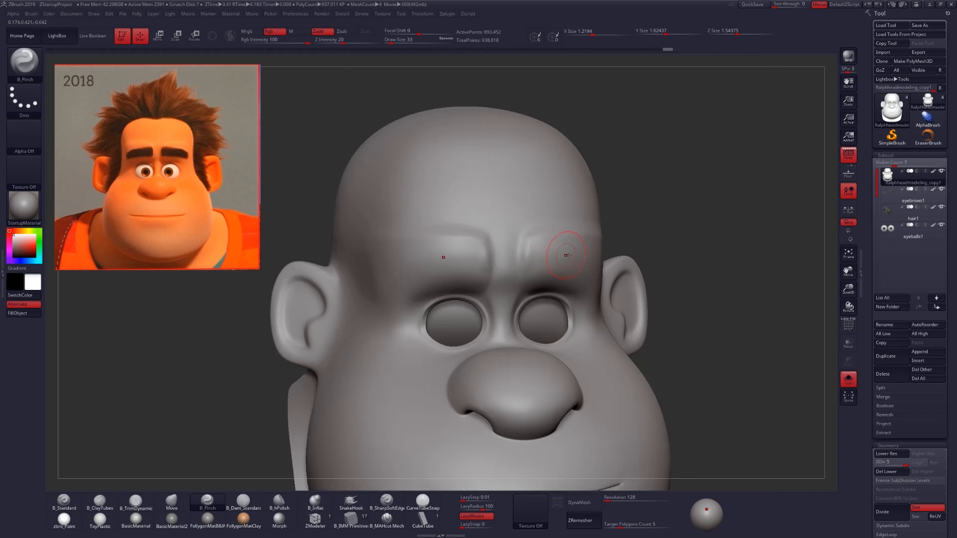
key(shift+f)
key(shift+f)
mouse_move(518, 269)
right_down()
mouse_move(552, 277)
mouse_move(512, 272)
right_up()
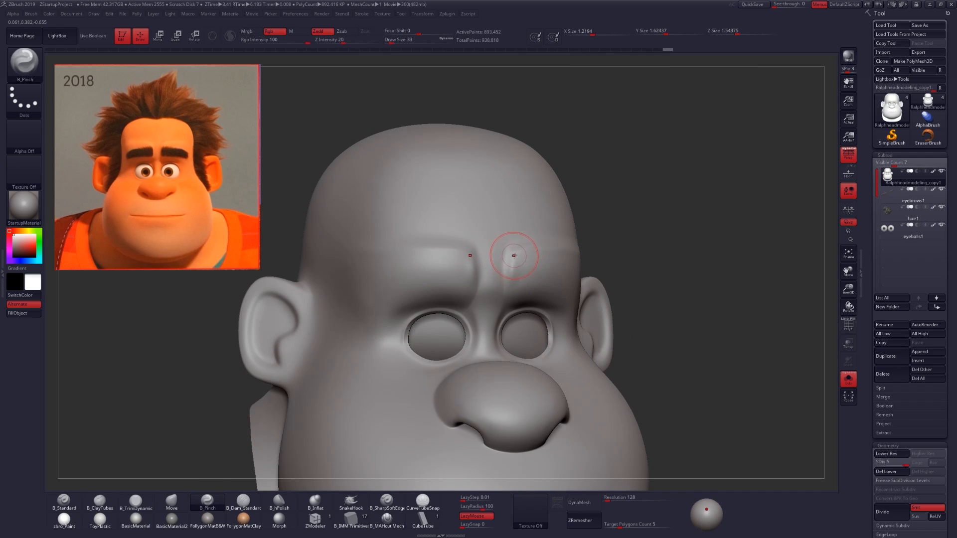
- Try building up both brow areas with vertical B_ClayTubes strokes at draw size 33, and undo the strokes
key(space)
drag(514, 253, 511, 252)
mouse_move(514, 250)
right_down()
mouse_move(532, 253)
mouse_move(503, 261)
mouse_move(496, 292)
right_up()
key(b)
key(c)
key(t)
drag(514, 254, 509, 283)
drag(523, 255, 522, 291)
drag(553, 255, 564, 303)
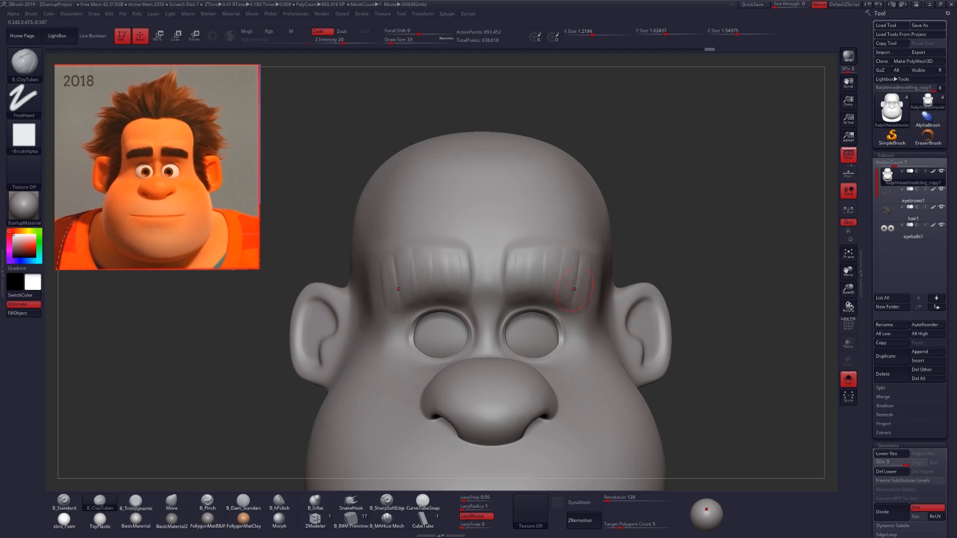
right_drag(574, 282, 546, 276)
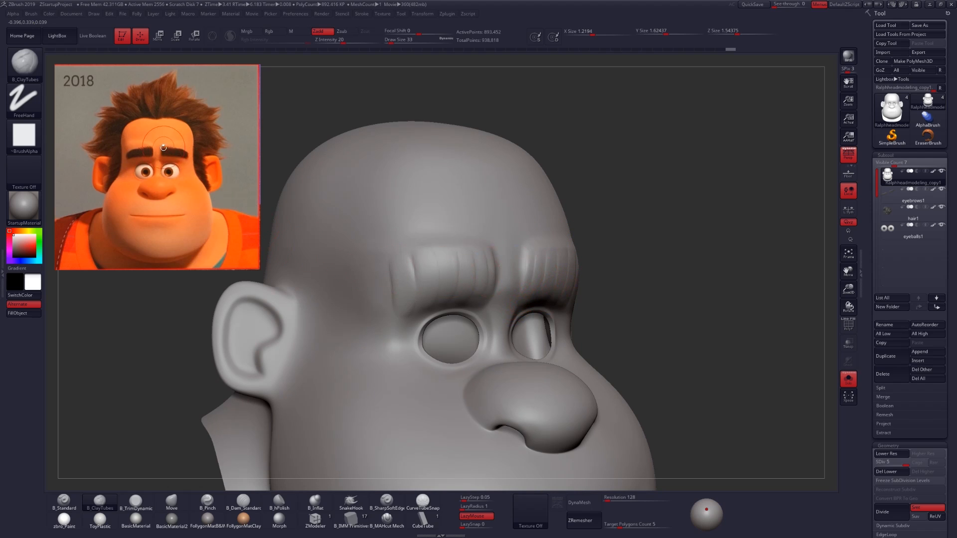
key(ctrl)
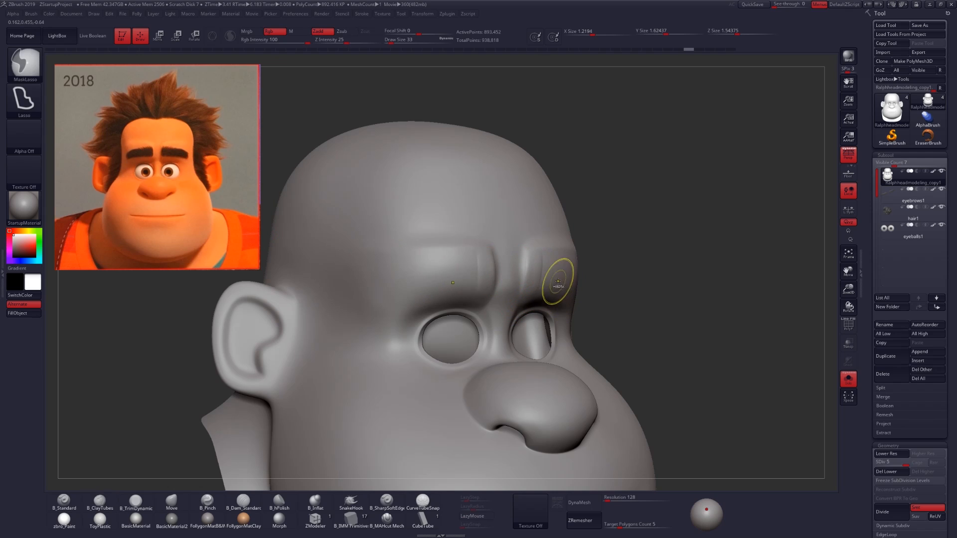
- Mask both brow areas with a lasso, lower the head to subdivision level 1 and show the wireframe
shift+right_drag(558, 282, 508, 250)
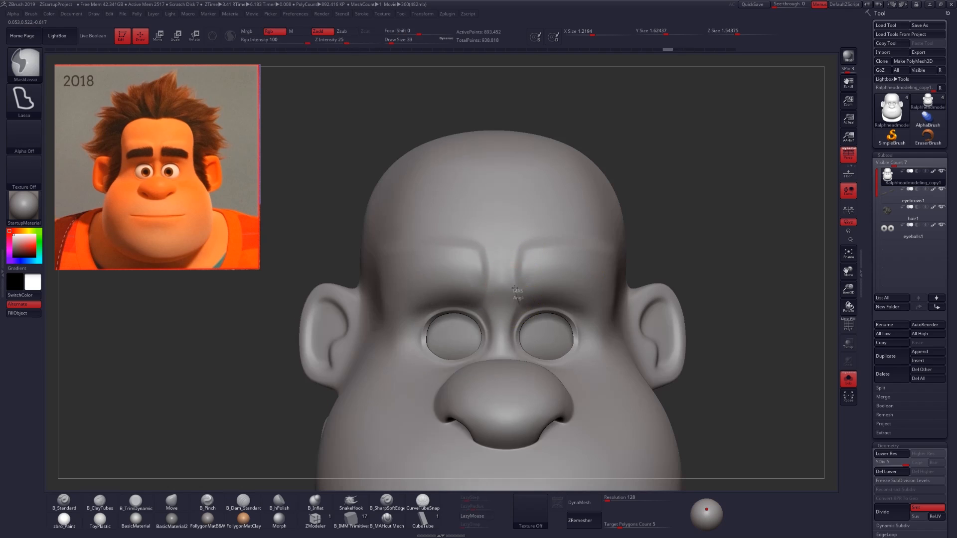
mouse_move(515, 289)
ctrl+mouse_down()
mouse_move(518, 239)
mouse_move(563, 235)
mouse_move(613, 250)
mouse_move(518, 294)
ctrl+mouse_up()
key(shift+d)
key(shift+d)
key(shift+d)
key(shift+d)
key(shift+f)
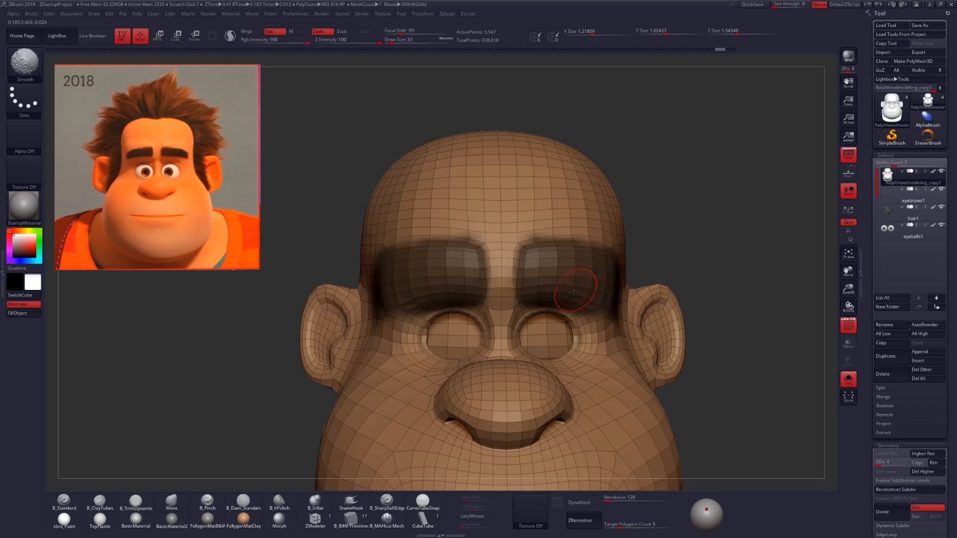
mouse_move(573, 292)
alt+right_down()
mouse_move(548, 219)
mouse_move(578, 307)
mouse_move(568, 303)
mouse_move(543, 329)
alt+right_up()
alt+right_drag(543, 329, 532, 226)
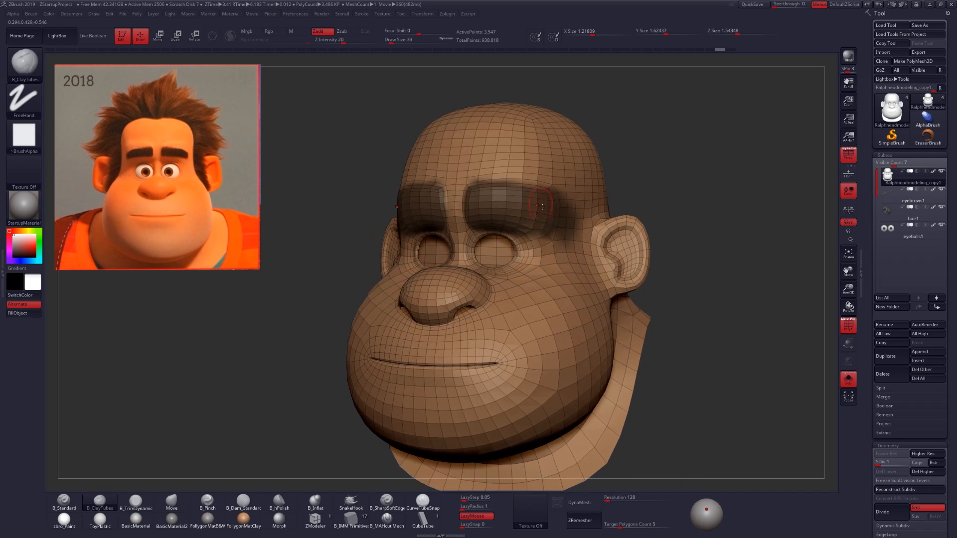
- Clear the mask on the brow areas, turn off the wireframe and return the head to subdivision level 5
ctrl+drag(618, 170, 636, 187)
right_drag(521, 182, 568, 187)
key(shift+f)
key(d)
key(d)
key(d)
key(d)
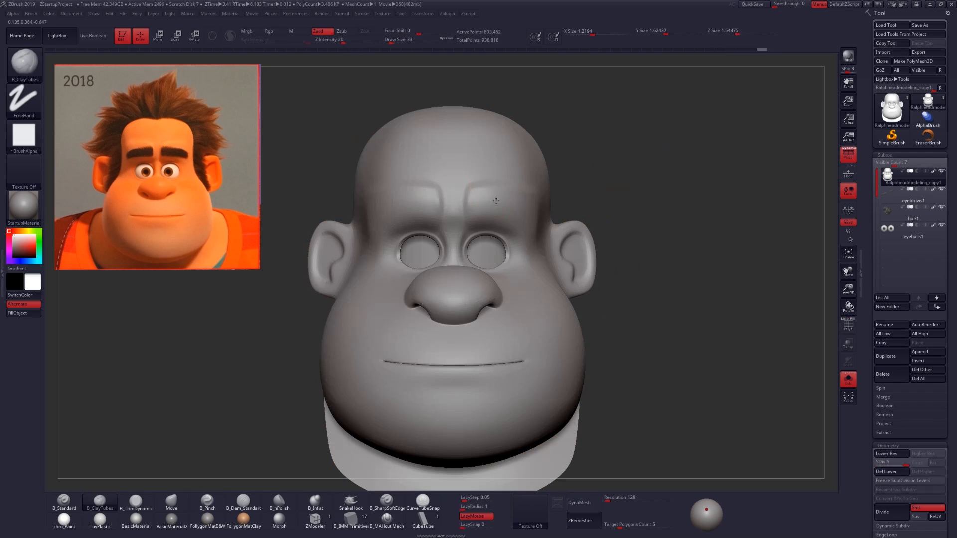
- Smooth the sculpted brow planes above both eyes with the Smooth brush
mouse_move(485, 181)
ctrl+right_down()
mouse_move(516, 201)
mouse_move(548, 181)
ctrl+right_up()
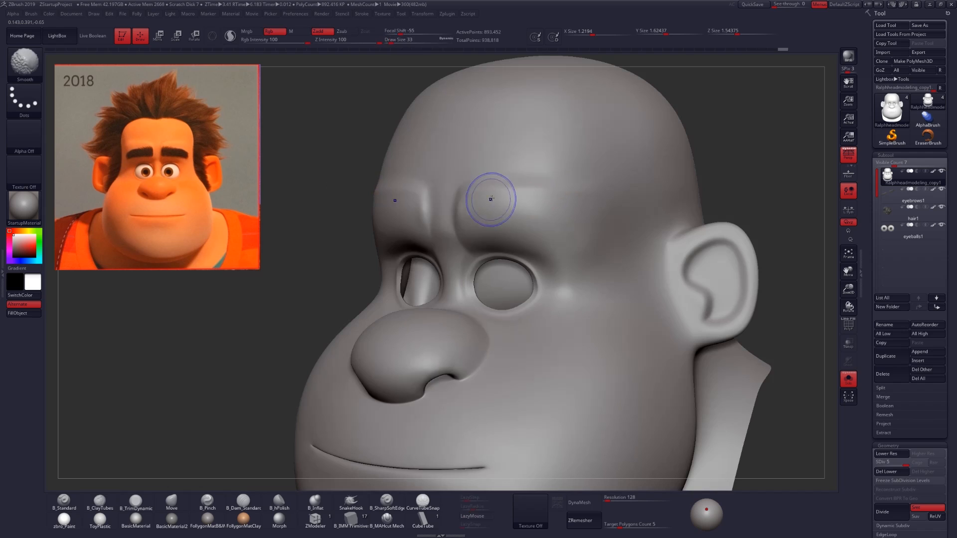
right_drag(491, 197, 529, 209)
mouse_move(521, 286)
ctrl+right_down()
mouse_move(528, 261)
mouse_move(512, 213)
mouse_move(487, 213)
ctrl+right_up()
- Try pinching the brow ridge with B_Pinch at draw size 43, and undo the stroke
key(5)
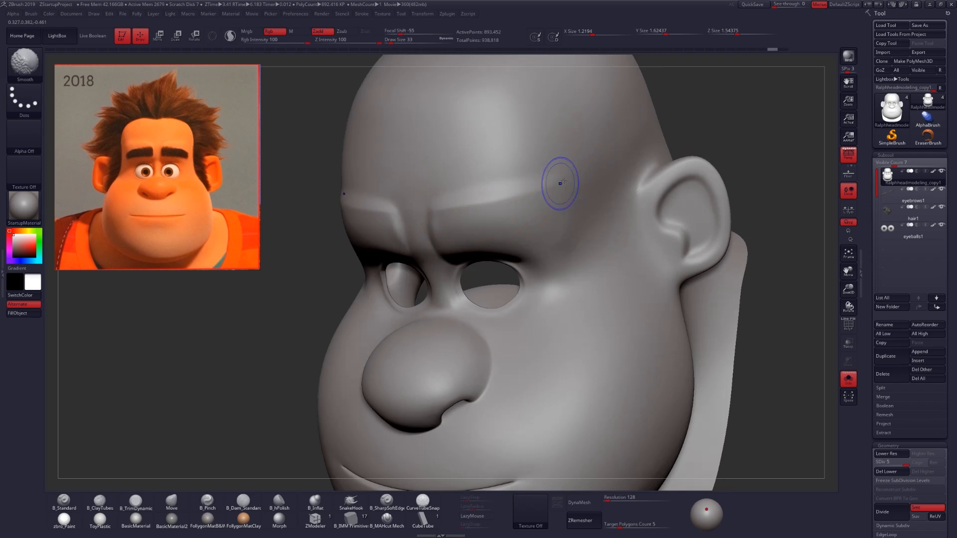
key(space)
drag(548, 184, 553, 184)
key(ctrl+z)
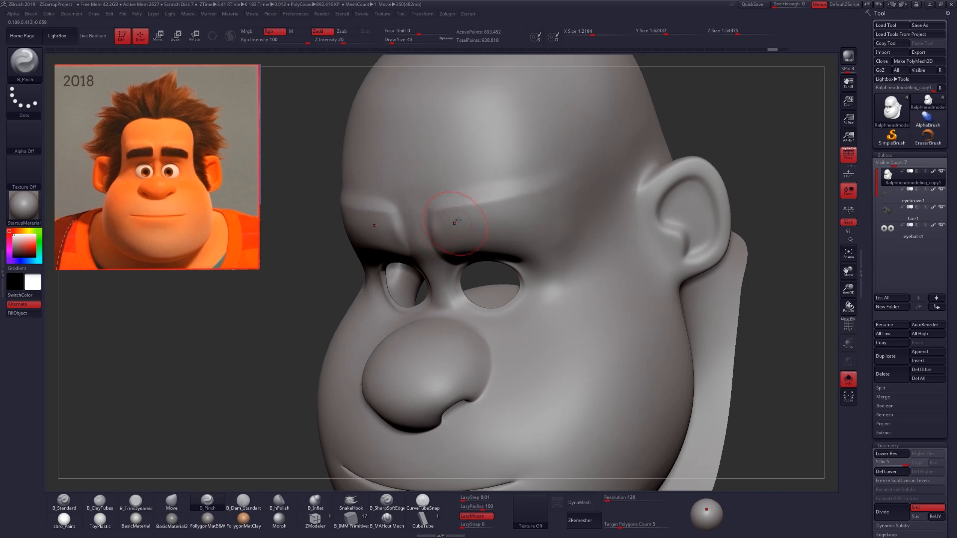
- Show the hair, eyebrows and eyeballs together with the head again in a front view
shift+right_drag(529, 195, 523, 164)
key(shift+alt+s)
alt+right_drag(514, 202, 513, 262)
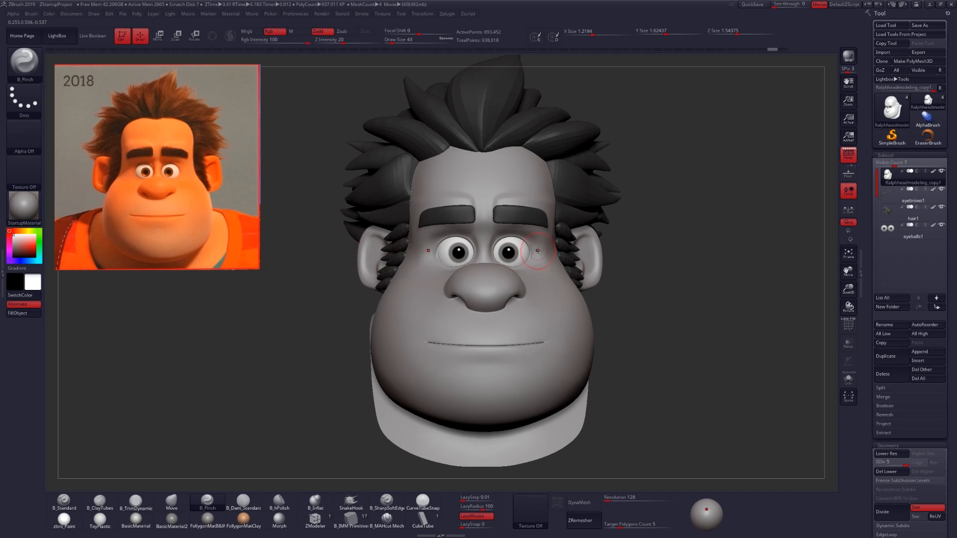
- Make the eyeballs the active subtool with the CubeTube brush at draw size 9, and delete their lower subdivision levels
mouse_move(492, 242)
right_down()
mouse_move(509, 243)
mouse_move(454, 340)
mouse_move(482, 369)
mouse_move(474, 439)
right_up()
click(427, 515)
alt+click(513, 262)
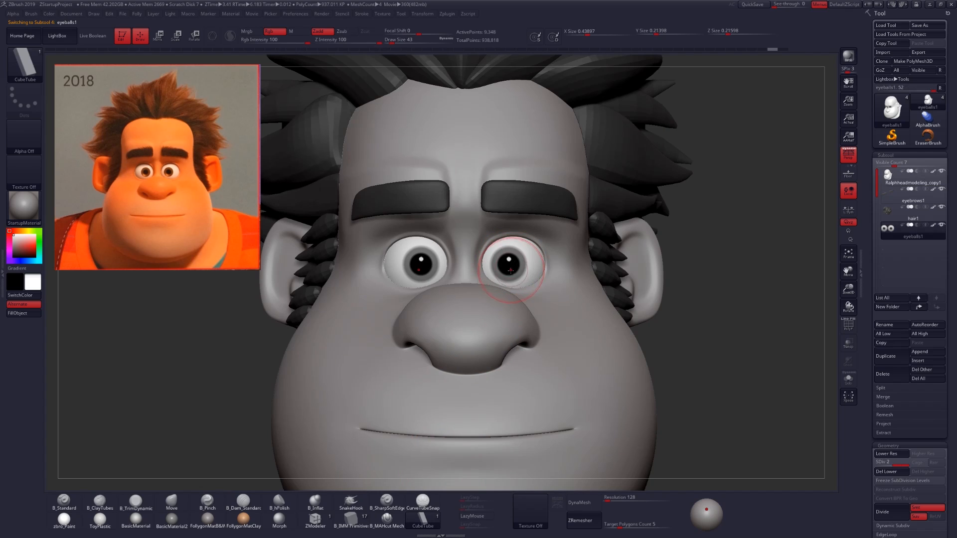
key(shift+s)
ctrl+right_drag(494, 245, 504, 253)
key(space)
drag(516, 255, 511, 255)
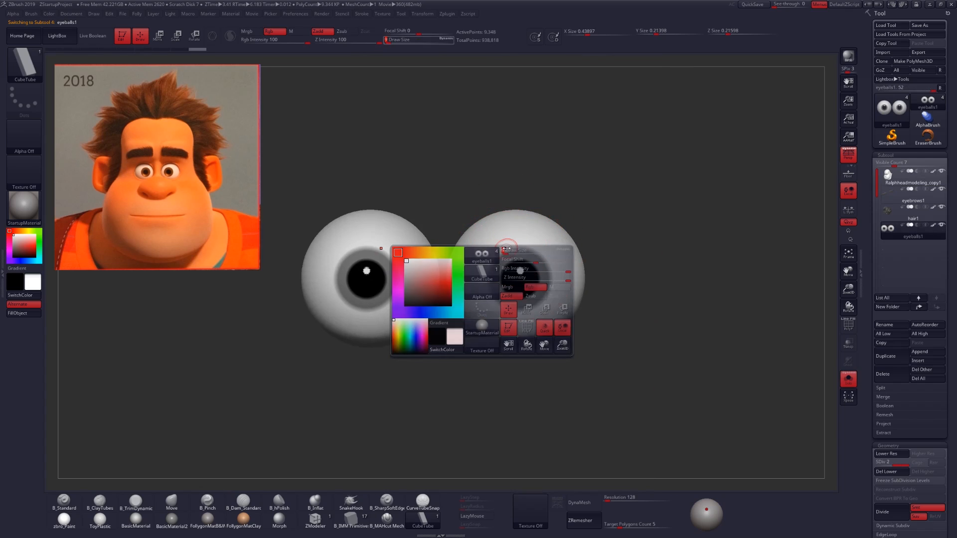
alt+right_drag(512, 255, 492, 303)
key(shift+s)
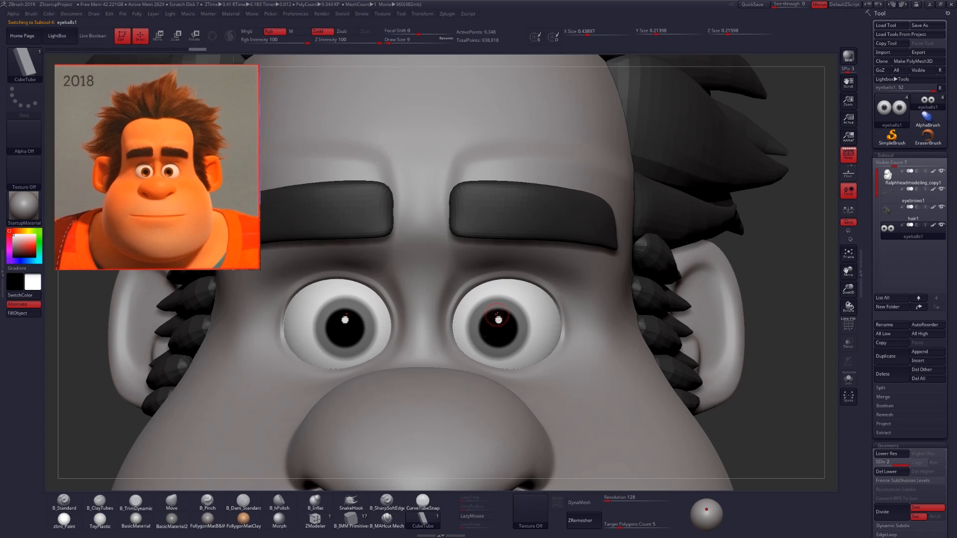
click(885, 472)
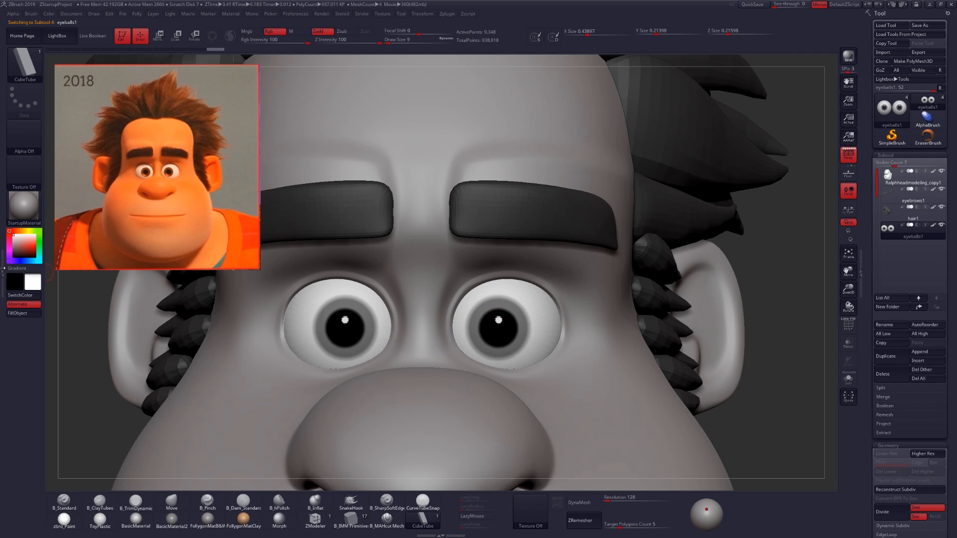
- Shape the stroke's Curve Falloff graph into a central peak that drops to zero at both ends
click(5, 272)
click(62, 354)
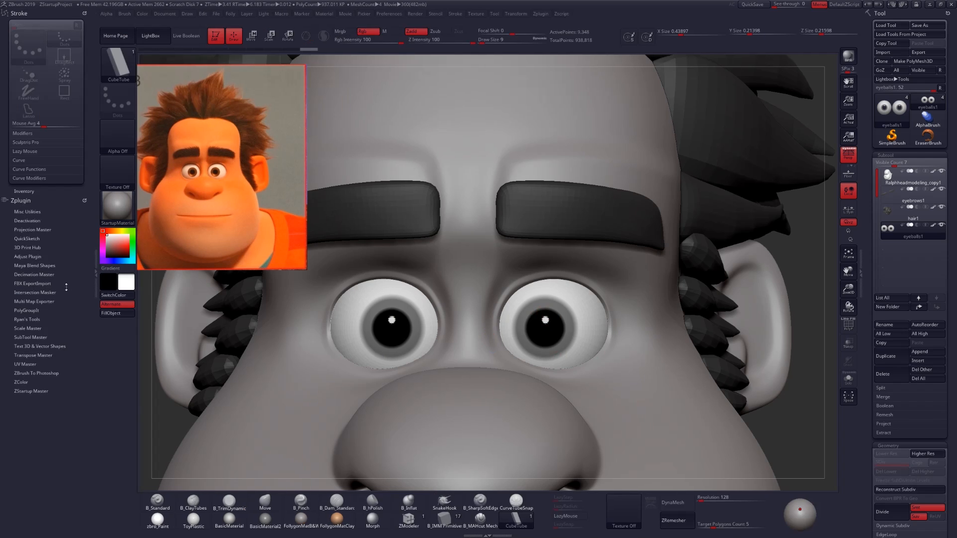
click(39, 178)
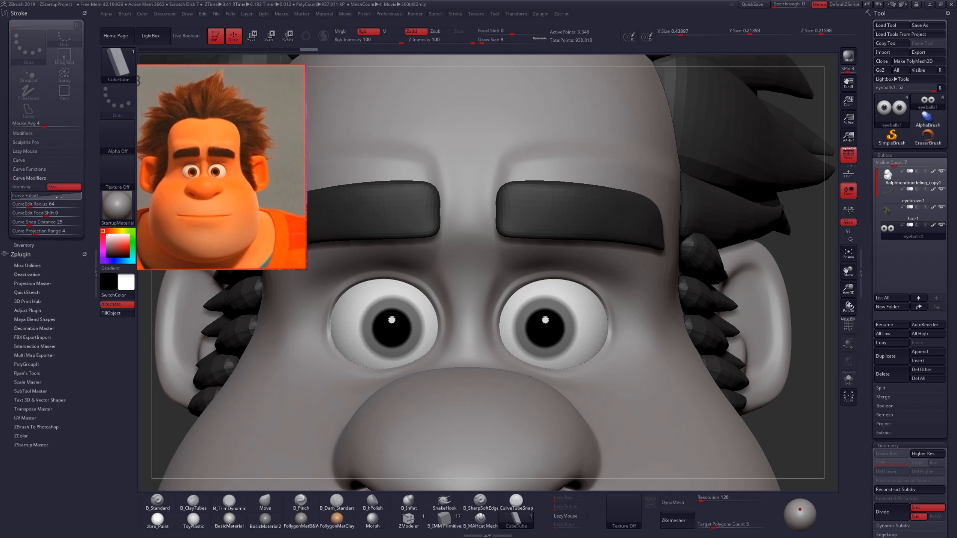
click(69, 196)
drag(45, 225, 50, 193)
drag(81, 193, 79, 260)
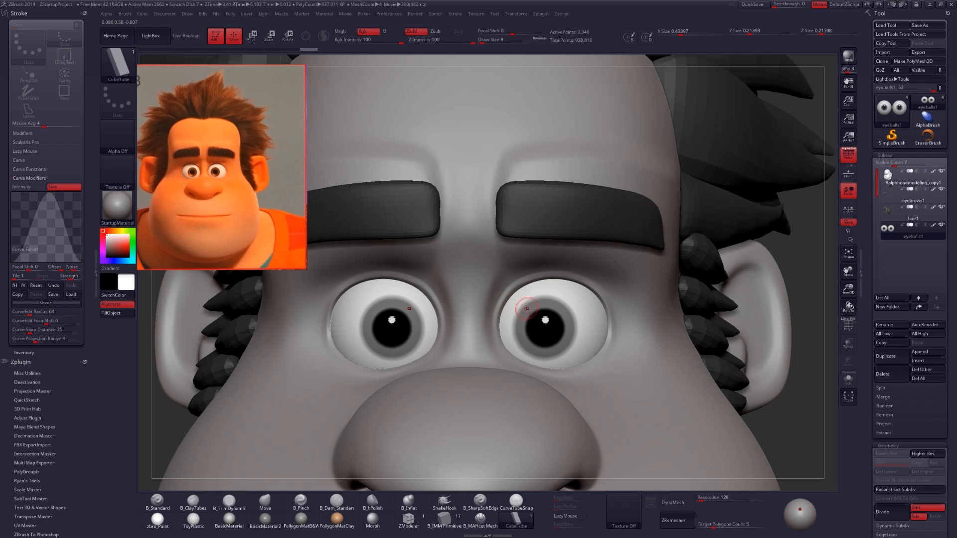
- Draw a CubeTube strip along the upper edge of the eye opening and isolate the eyeballs
alt+right_drag(523, 311, 519, 334)
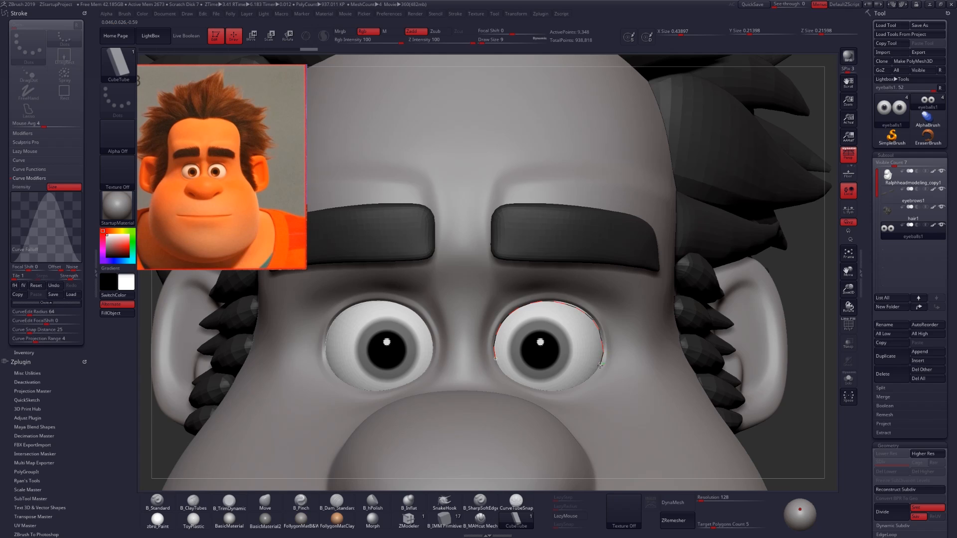
drag(600, 365, 602, 365)
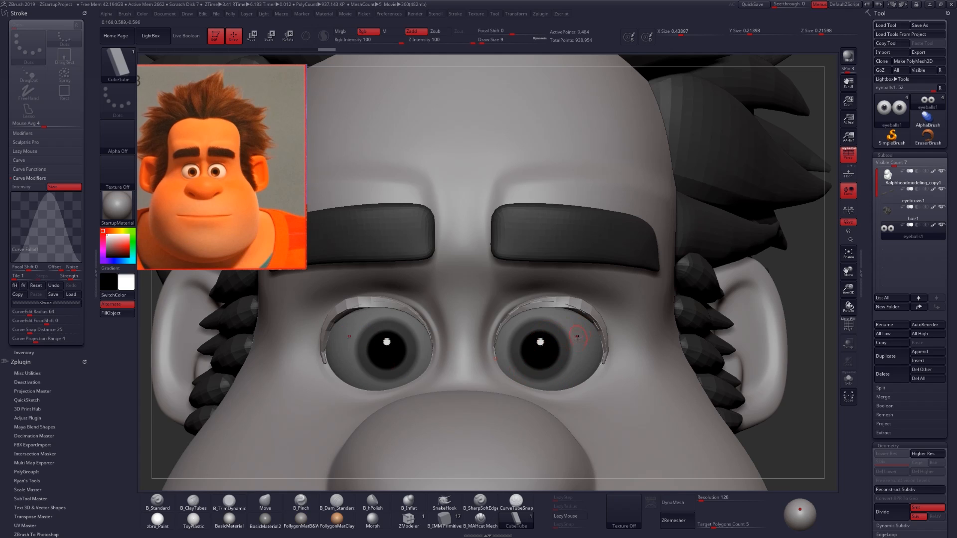
key(shift+s)
right_drag(559, 348, 553, 369)
drag(488, 348, 493, 361)
right_drag(551, 360, 563, 359)
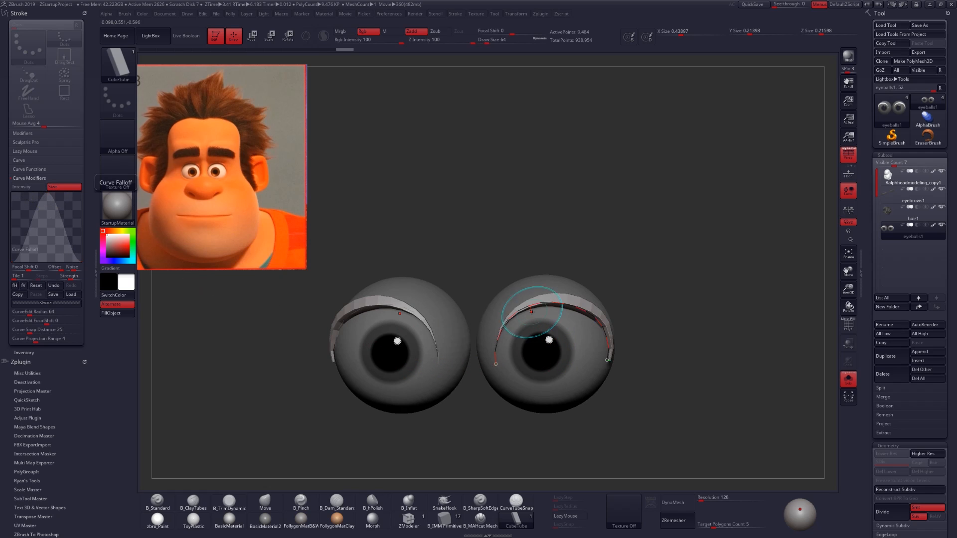
- Raise the ends of the Curve Falloff graph slightly and reapply it to the eyelid strip
click(526, 309)
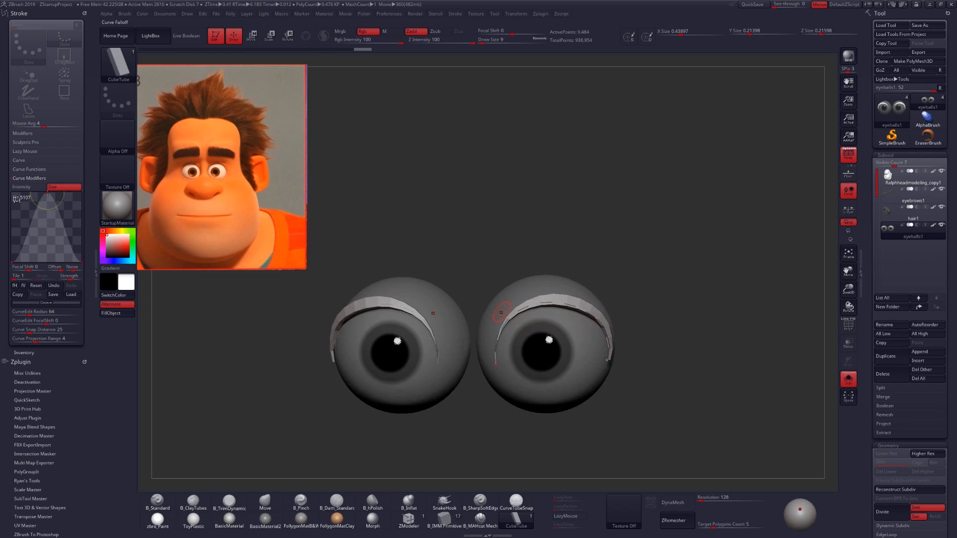
click(556, 303)
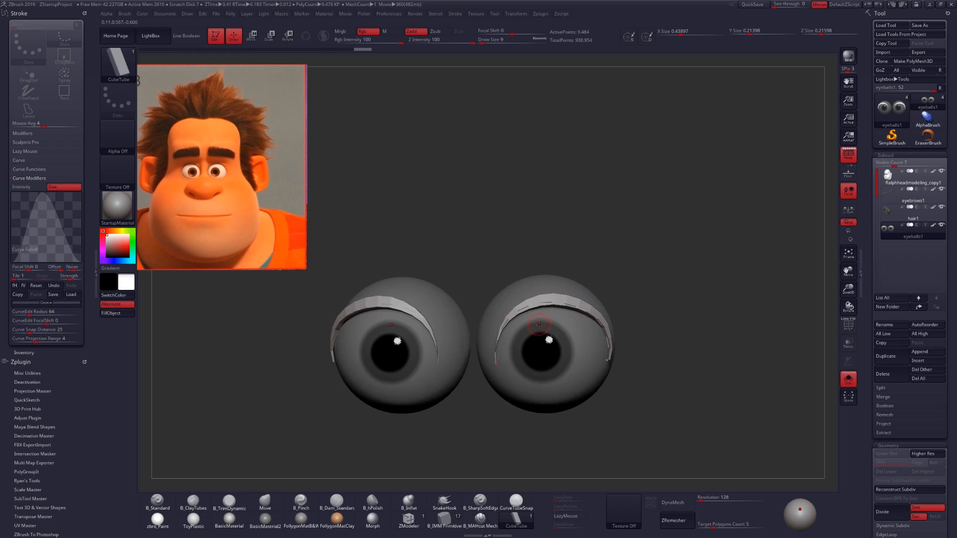
shift+right_drag(545, 325, 561, 344)
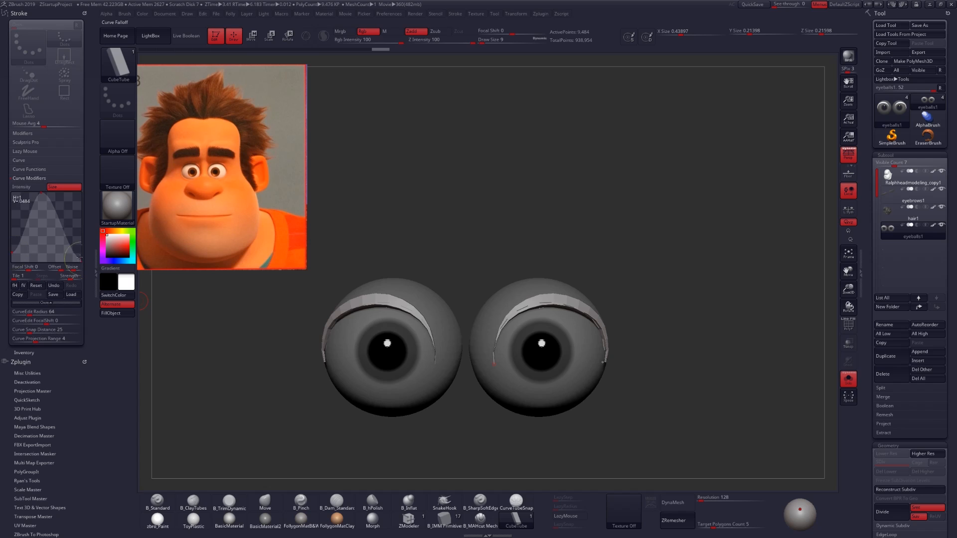
key(shift)
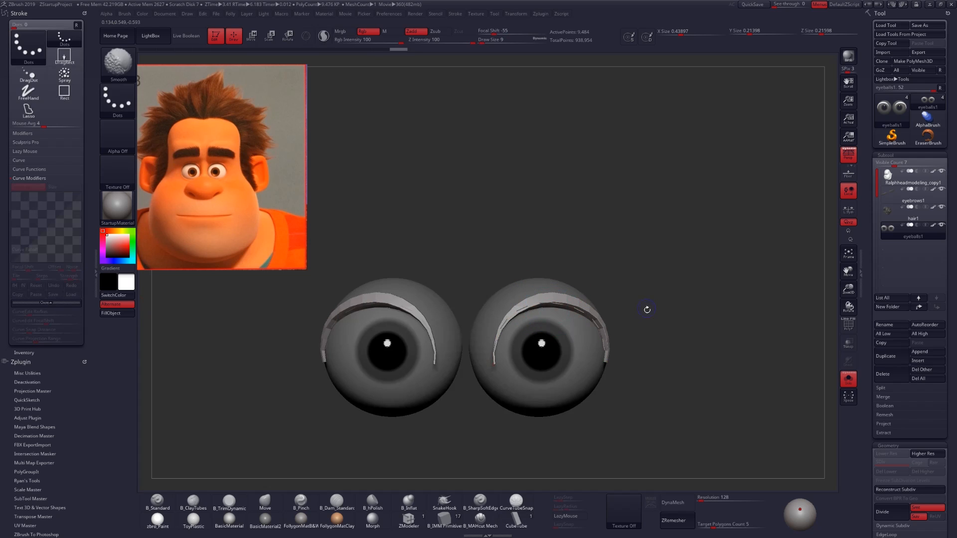
- Show the whole head again and thin the eyelid strip by updating its curve at draw size 4
click(847, 379)
key(space)
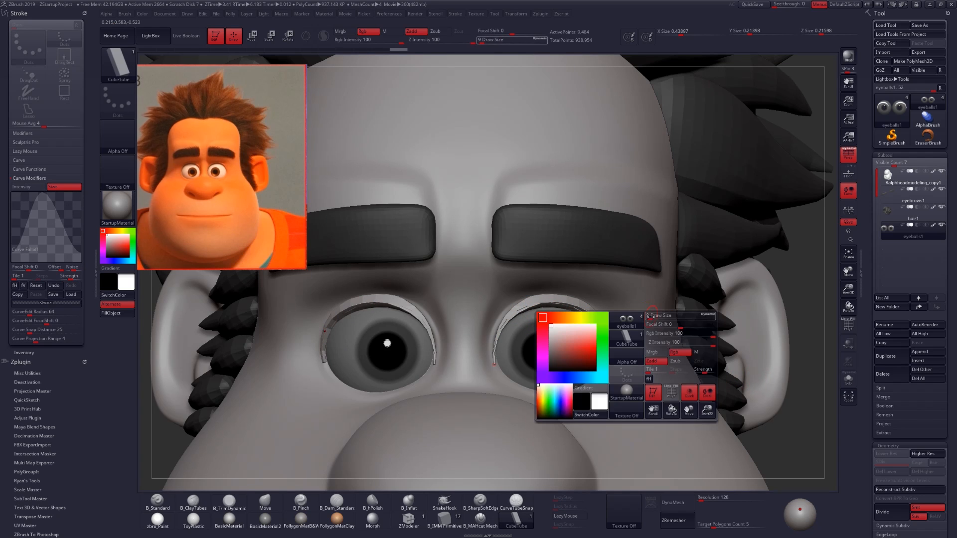
click(556, 308)
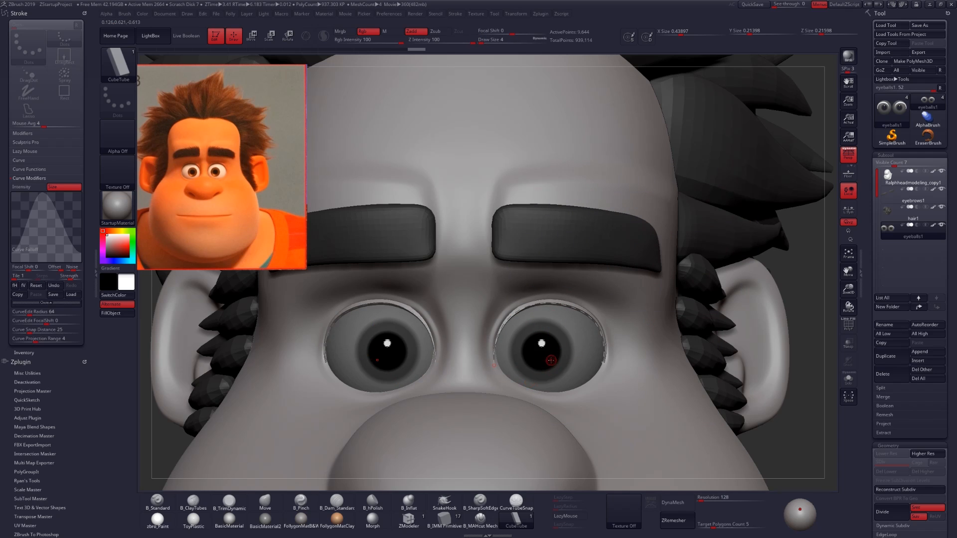
click(95, 269)
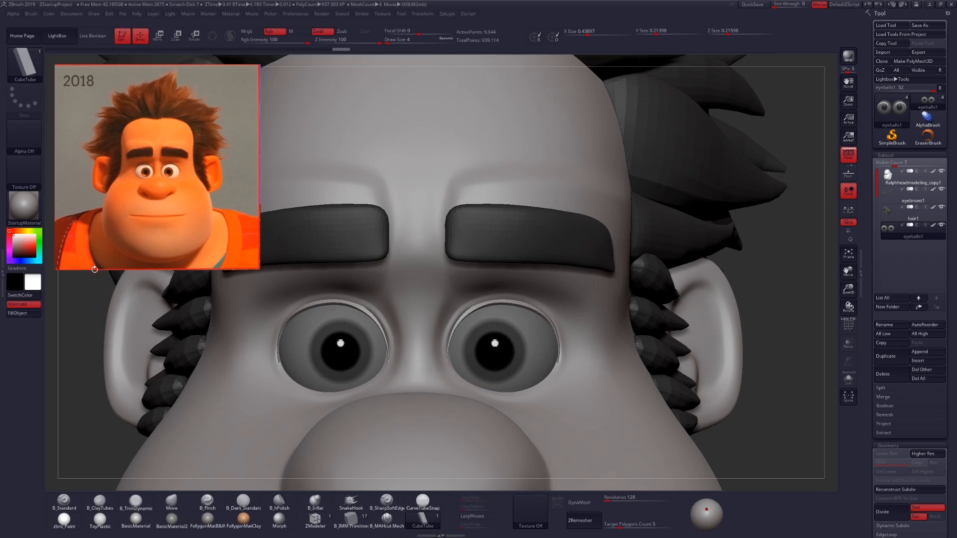
- Fit the eyelid strips against the edges of the eye openings with the Move brush at draw size 33
right_drag(496, 370, 408, 374)
key(b)
key(m)
key(v)
key(space)
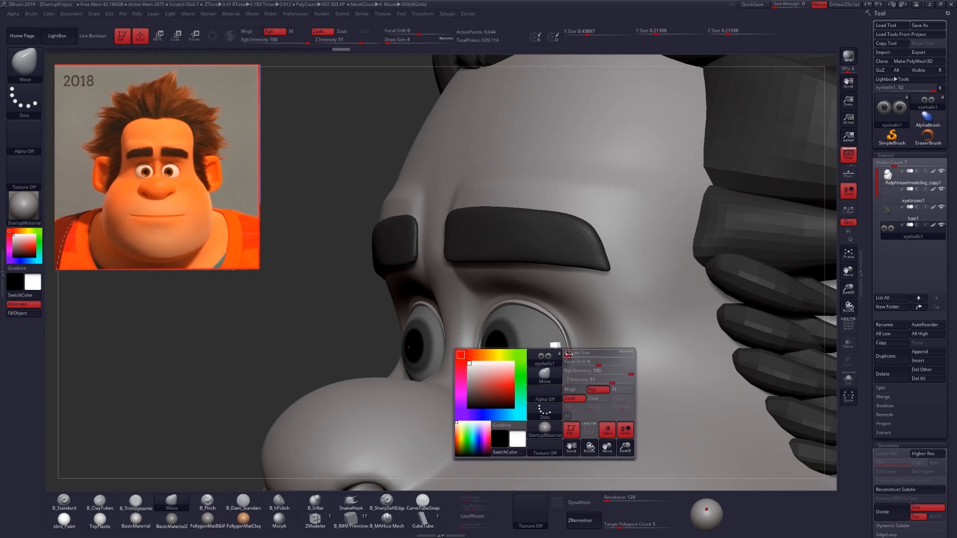
click(573, 355)
right_drag(584, 352, 559, 326)
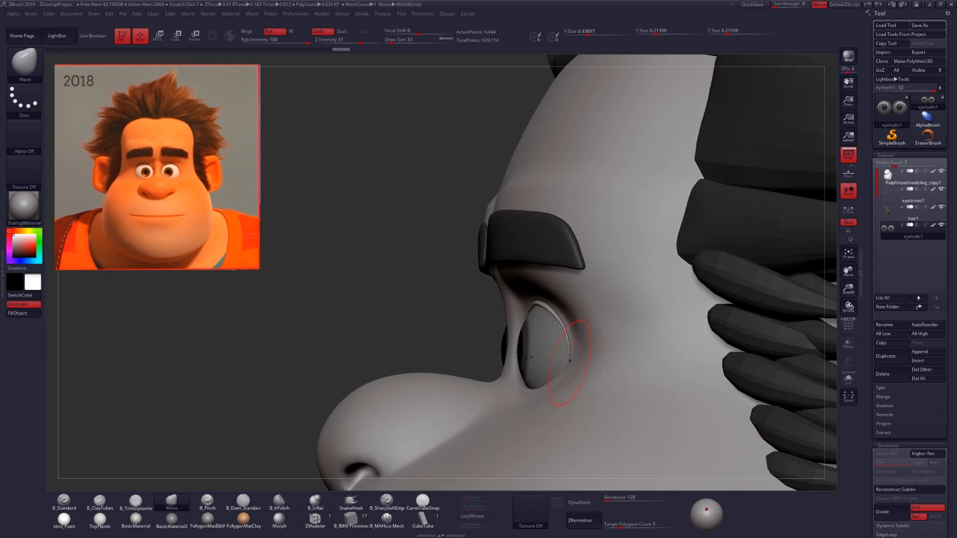
mouse_move(568, 366)
right_down()
mouse_move(470, 352)
mouse_move(466, 371)
mouse_move(517, 320)
right_up()
- Switch B_Standard to Mrgb, colour the upper eyelid strips as dark lash lines and clear the eyeball mask
key(1)
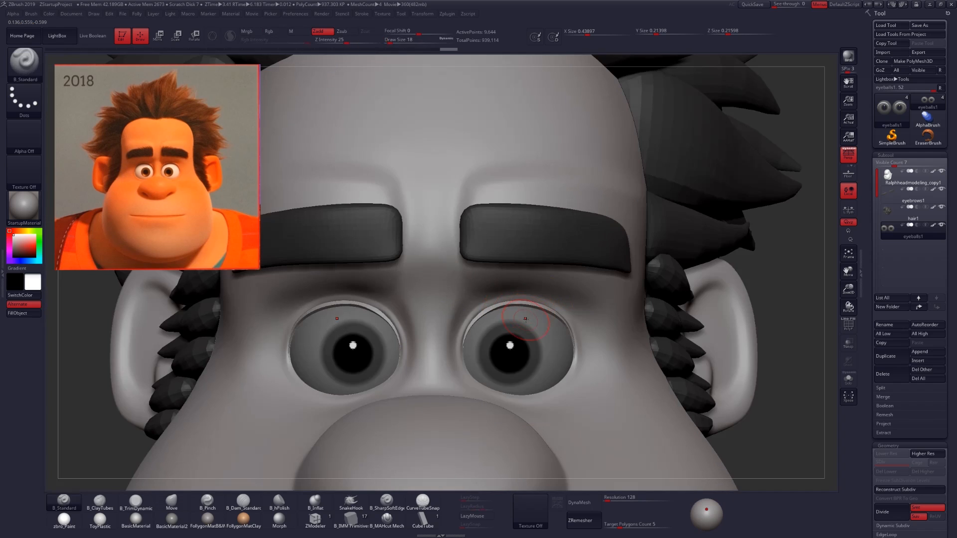
click(247, 33)
click(64, 520)
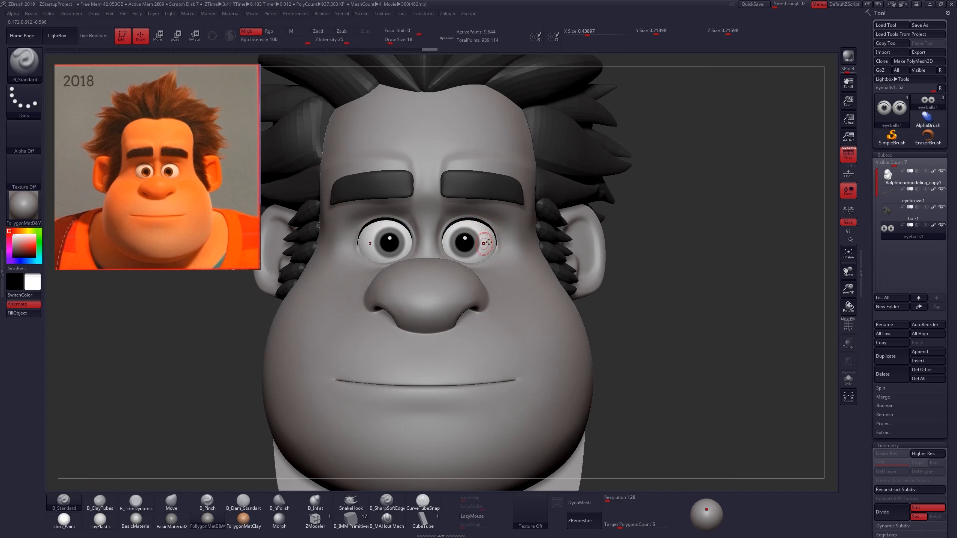
right_drag(491, 247, 545, 399)
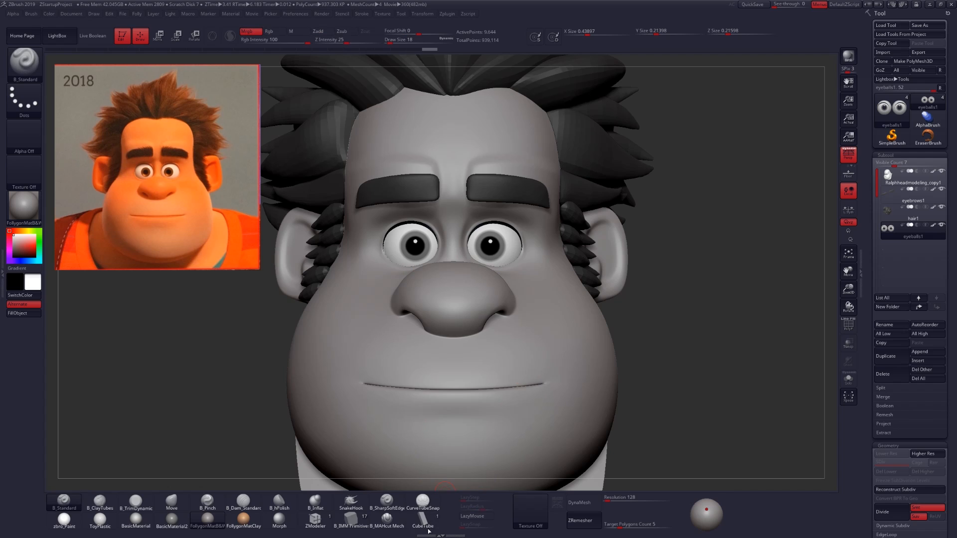
- Try drawing a CurveTubeSnap tube from the chin up along the cheek, and undo it
click(431, 507)
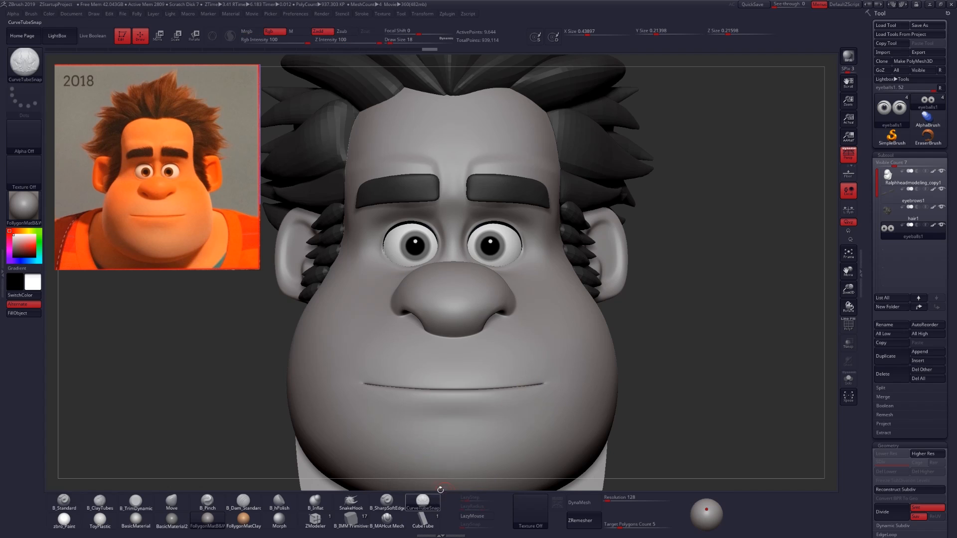
drag(541, 417, 580, 322)
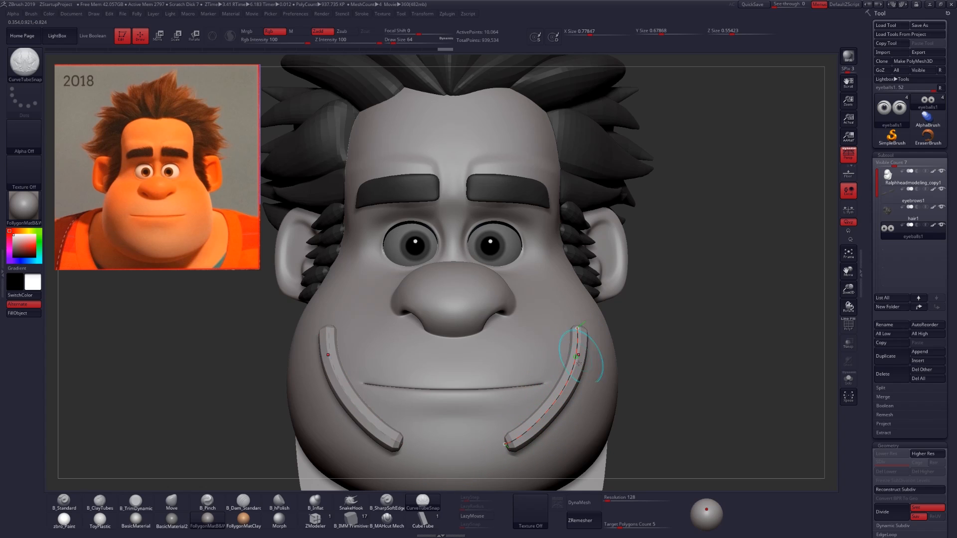
key(ctrl+z)
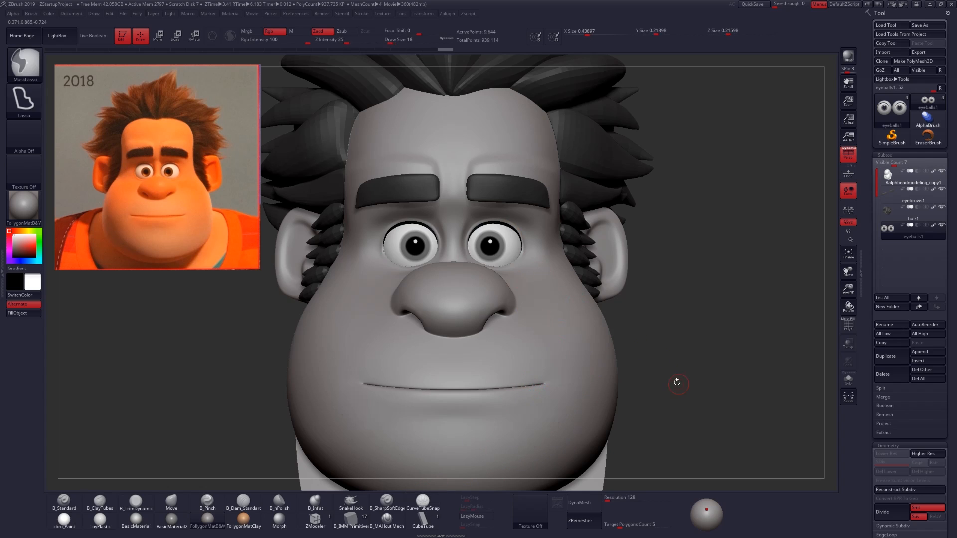
- Make the head mesh the active subtool and choose the Move brush with draw size 54
alt+drag(659, 368, 630, 326)
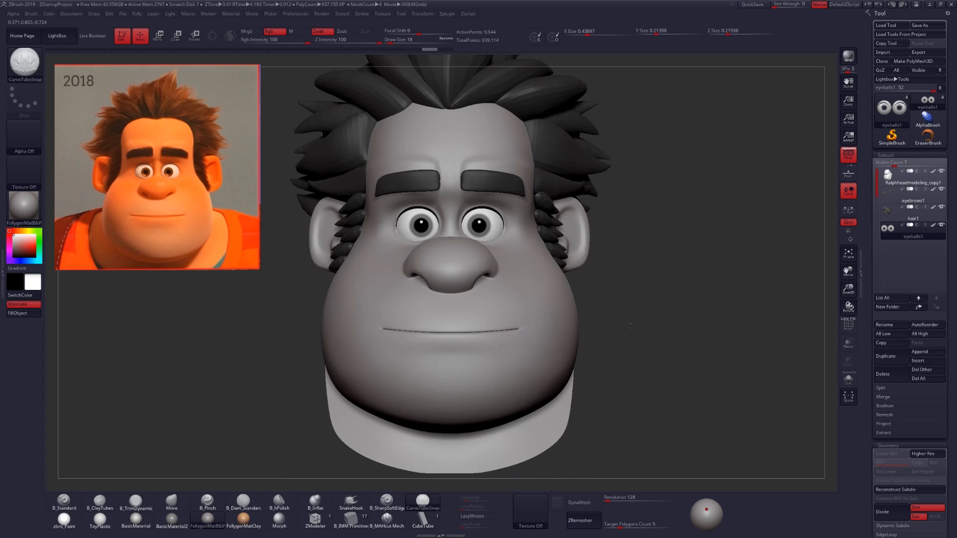
alt+click(527, 355)
key(b)
key(m)
key(v)
key(space)
drag(558, 323, 577, 324)
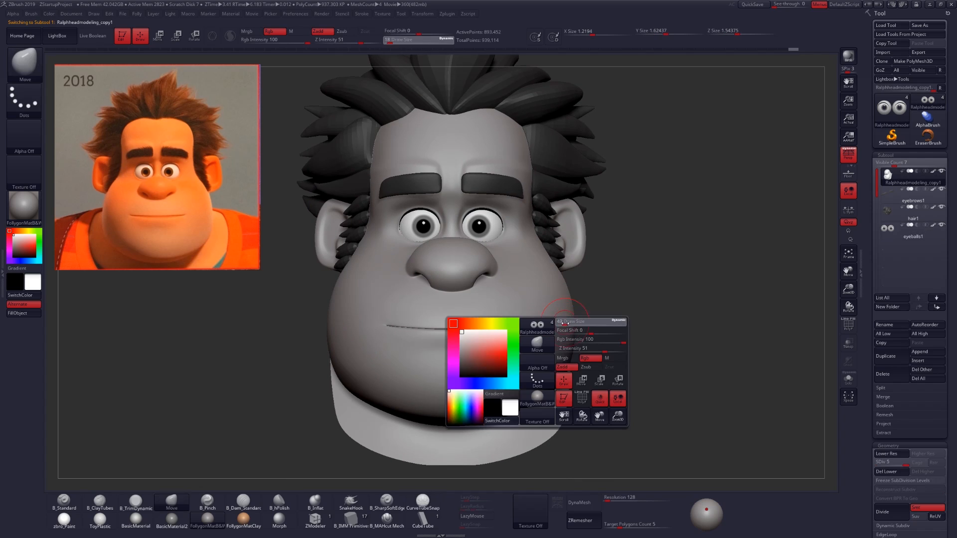
key(shift+f)
key(shift+f)
right_drag(543, 344, 617, 339)
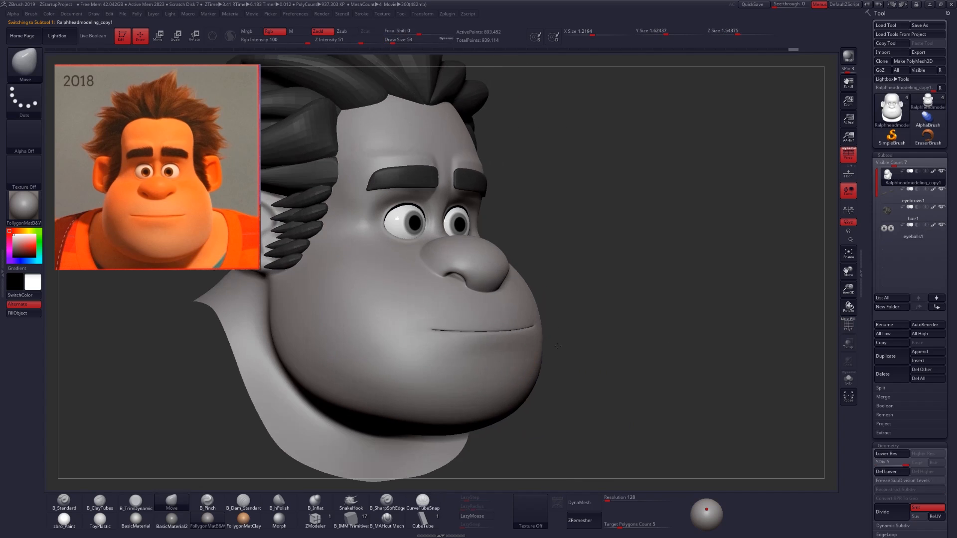
mouse_move(490, 335)
alt+right_down()
mouse_move(557, 328)
mouse_move(525, 314)
alt+right_up()
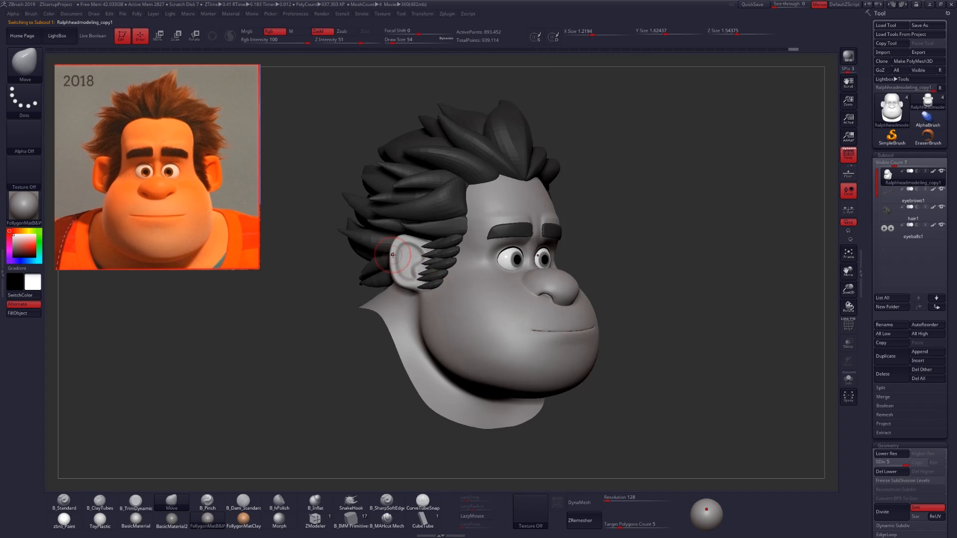
- Adjust the outer edge of the ears with the Move brush at draw size 25
ctrl+right_drag(392, 255, 417, 264)
key(s)
drag(417, 271, 404, 271)
key(shift+s)
mouse_move(416, 264)
right_down()
mouse_move(433, 265)
mouse_move(424, 269)
right_up()
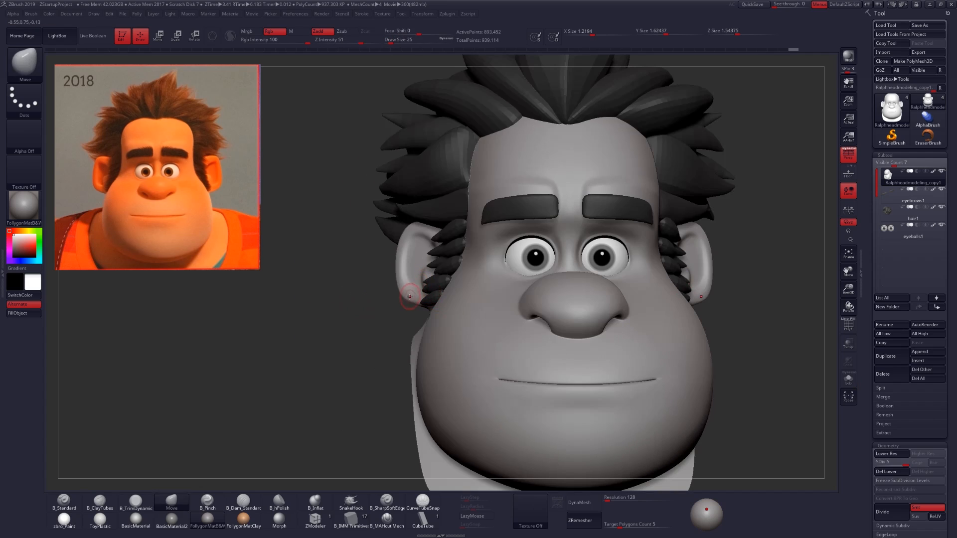
- Drop the head to subdivision level 2, reshape the ear with the Move brush at draw size 61 and clear any mask
key(space)
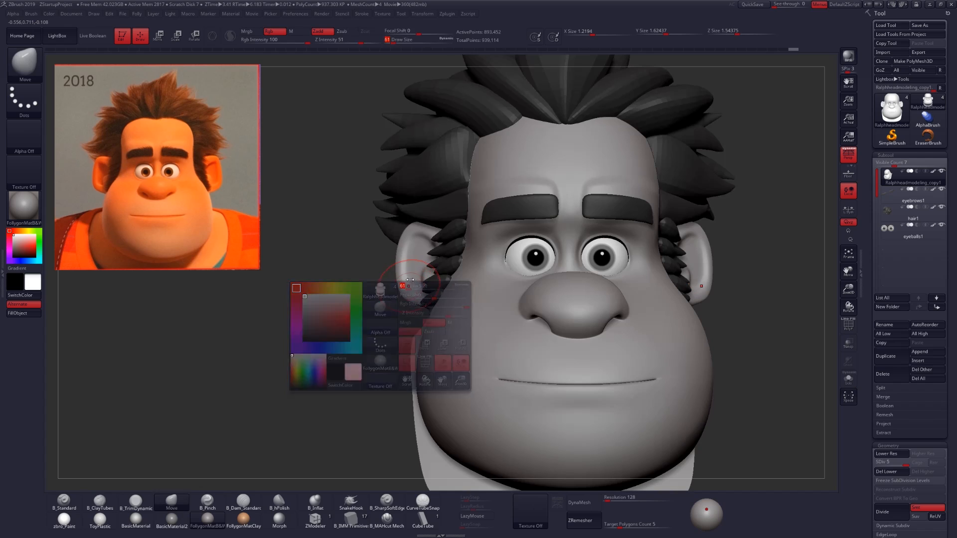
key(space)
drag(408, 270, 412, 270)
key(shift+d)
key(shift+d)
key(shift+d)
mouse_move(404, 266)
right_down()
mouse_move(412, 265)
mouse_move(399, 258)
right_up()
key(ctrl)
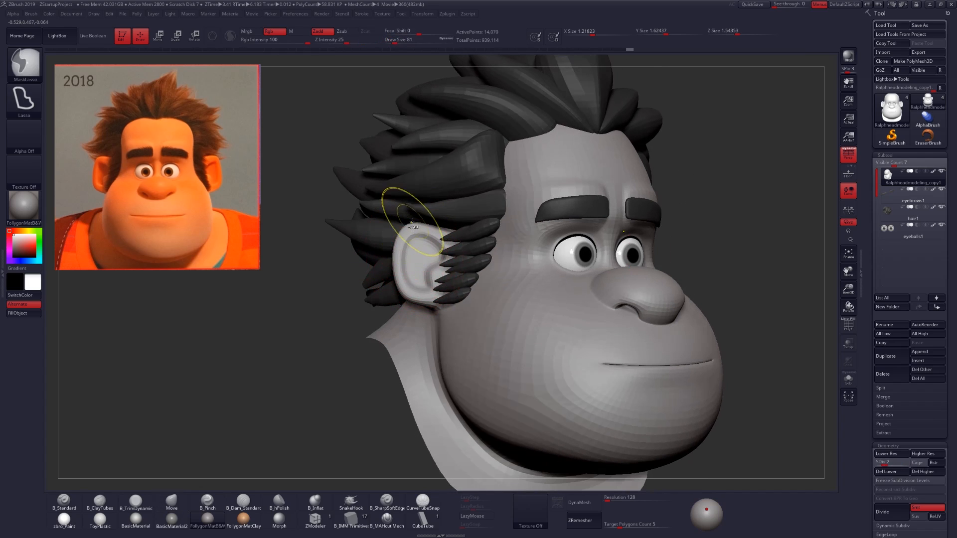
ctrl+drag(405, 300, 404, 302)
ctrl+drag(361, 294, 338, 312)
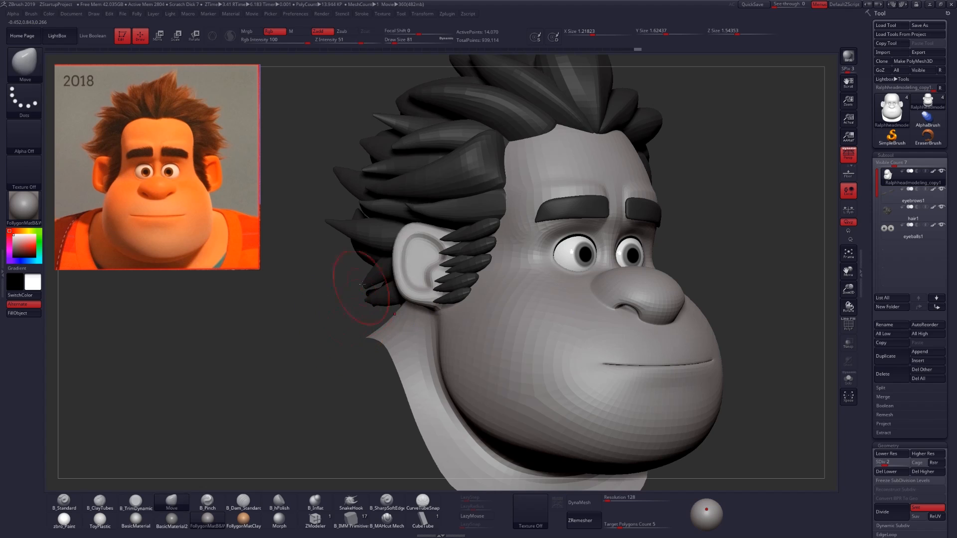
- Isolate the head mesh, lasso-mask the inner ear hollow, blur the mask and invert it
key(alt+s)
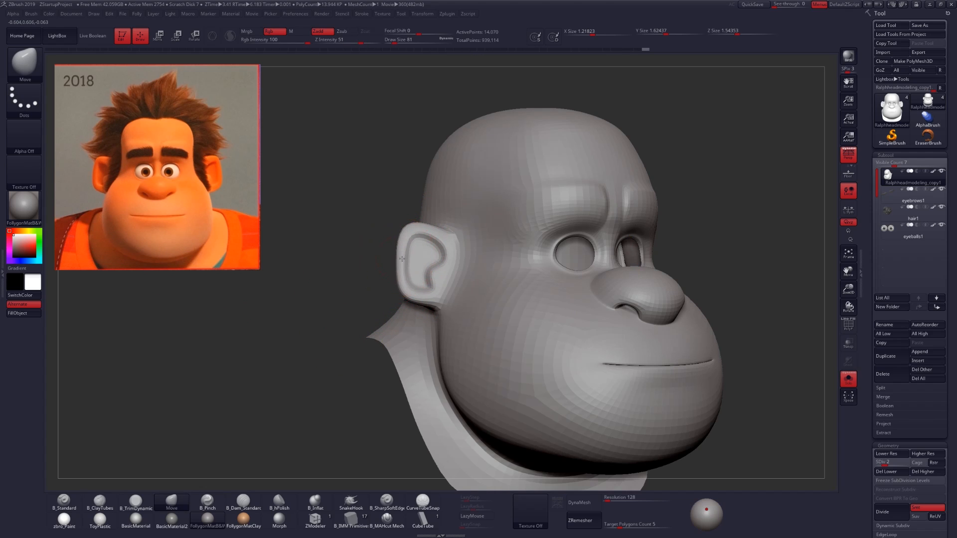
mouse_move(371, 292)
shift+mouse_down()
mouse_move(384, 305)
mouse_move(425, 266)
mouse_move(427, 289)
shift+mouse_up()
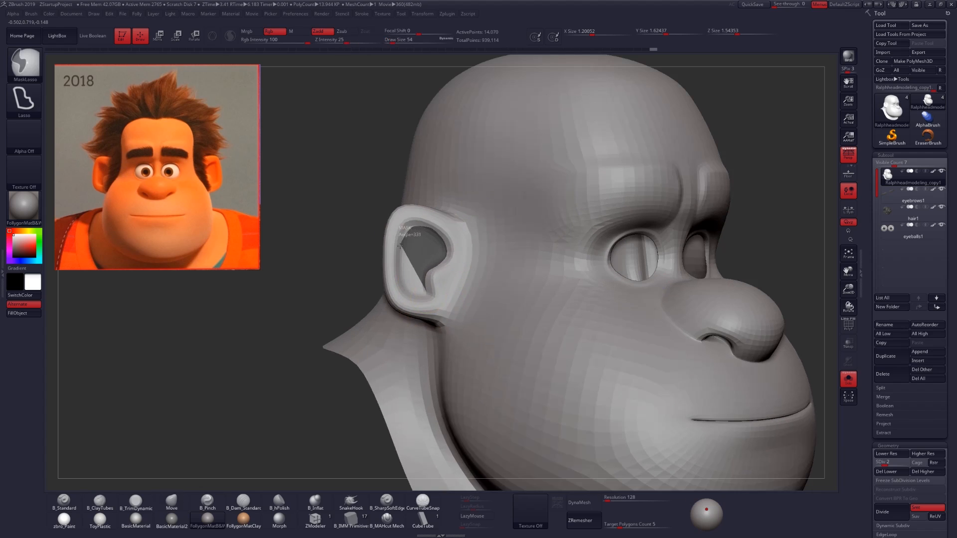
ctrl+drag(412, 298, 422, 297)
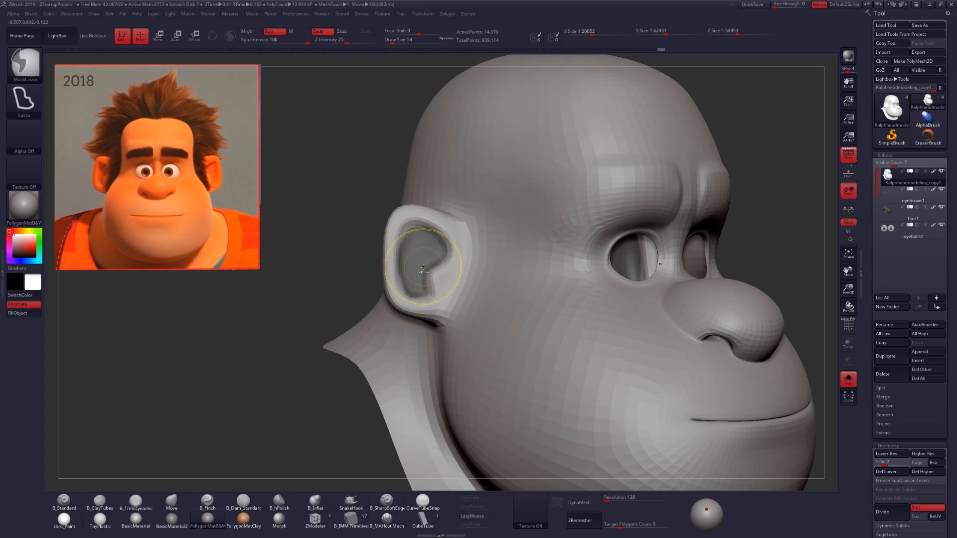
ctrl+click(414, 257)
key(ctrl+i)
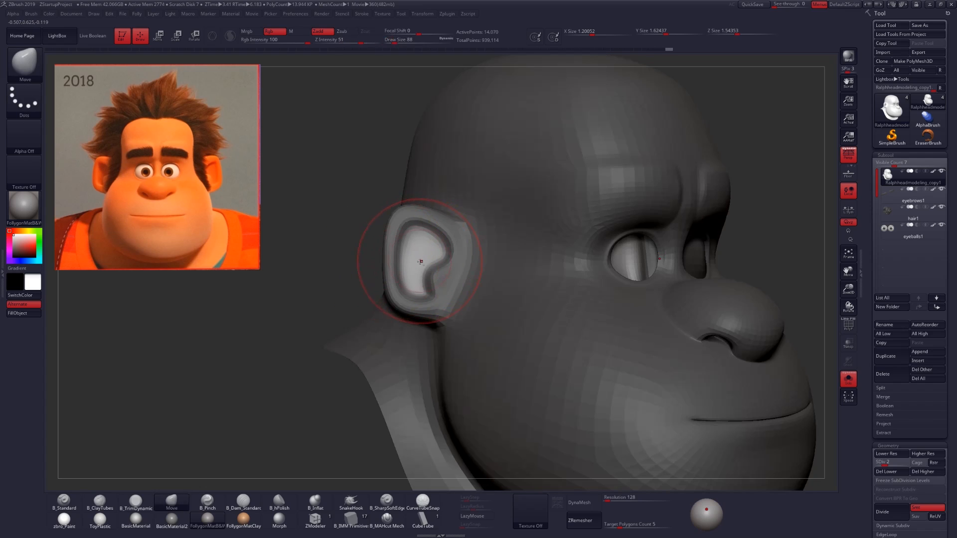
- Adjust the inner ear hollow with the Move brush at draw size 88, clear the mask and restore all subtools at subdivision level 5
right_drag(413, 263, 318, 272)
ctrl+right_drag(349, 349, 349, 299)
ctrl+drag(343, 299, 405, 358)
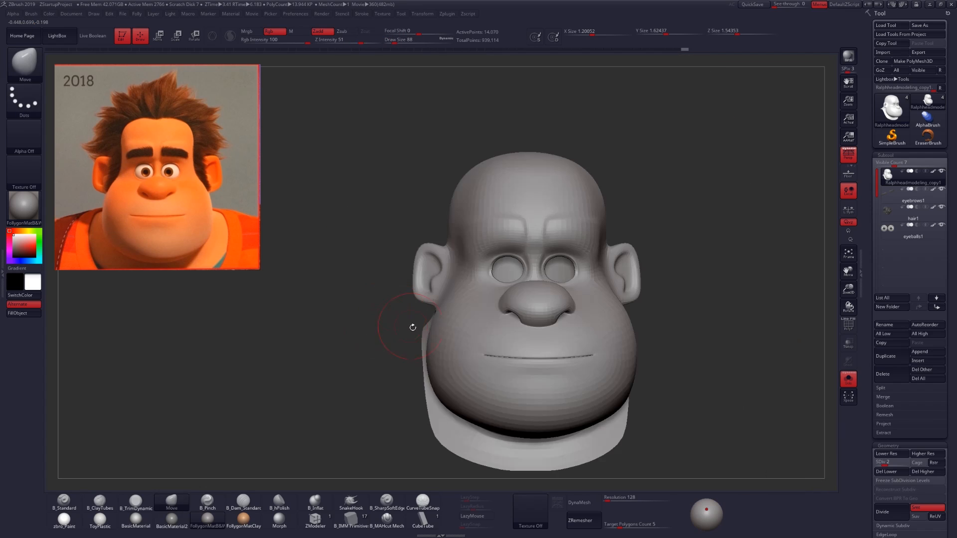
alt+right_drag(442, 278, 398, 250)
alt+right_drag(491, 367, 485, 324)
ctrl+right_drag(502, 272, 496, 310)
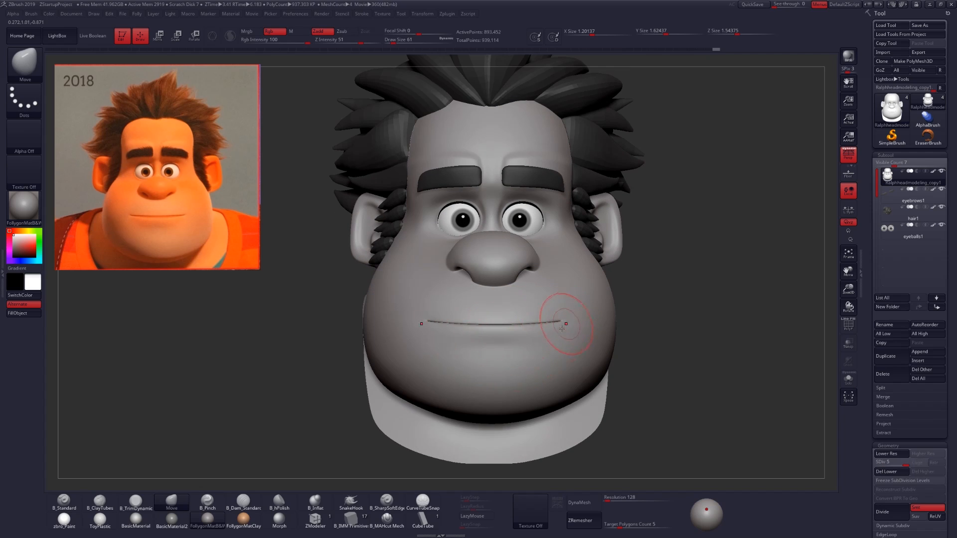
- Show the head's wireframe around the mouth and drop the mesh to subdivision level 1
mouse_move(471, 332)
right_down()
mouse_move(491, 341)
mouse_move(421, 323)
right_up()
key(shift+f)
key(shift+f)
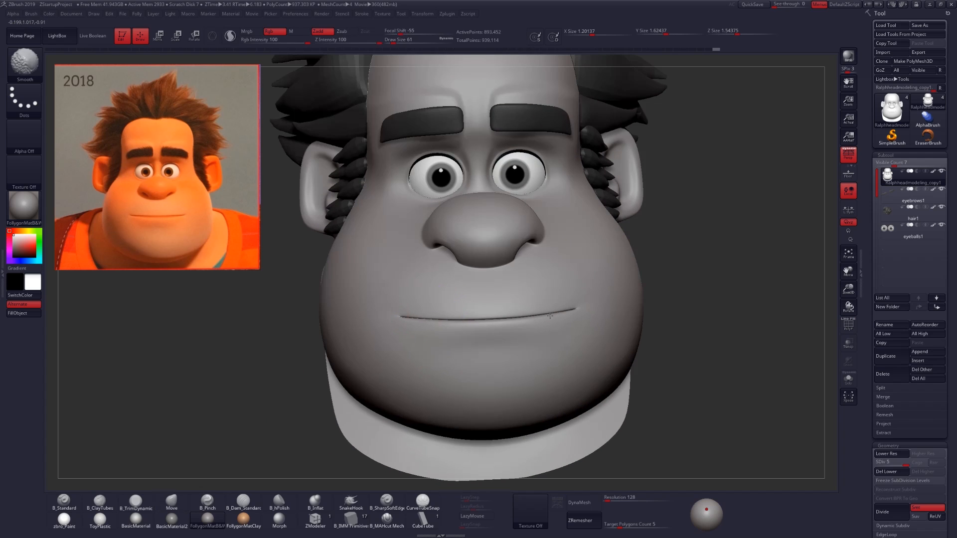
right_drag(451, 337, 487, 339)
key(shift+f)
key(shift+f)
key(shift+f)
key(shift+d)
key(shift+d)
key(shift+d)
key(shift+d)
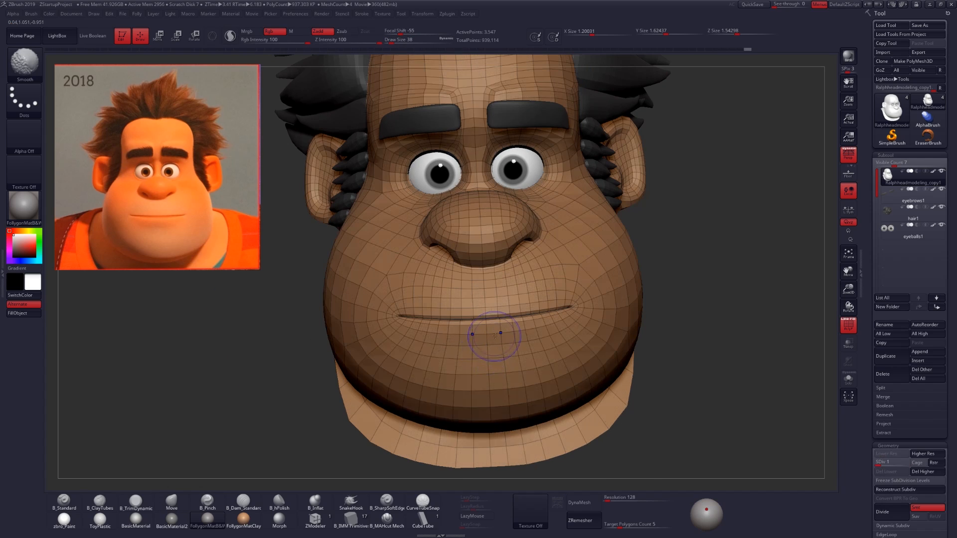
- Mask everything above the mouth line with a topological Transpose mask, soften it and return to Draw mode
key(w)
ctrl+drag(530, 309, 533, 332)
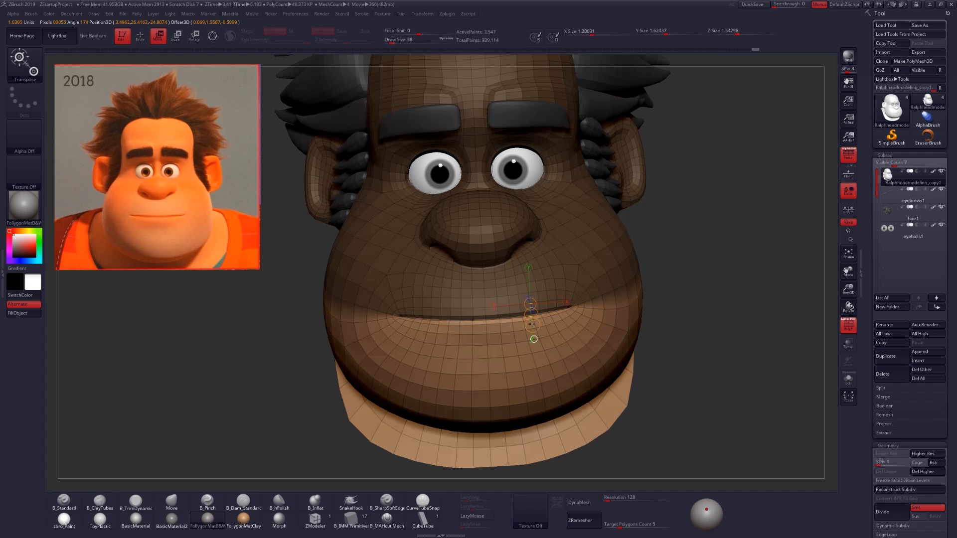
ctrl+click(534, 339)
key(q)
shift+right_drag(518, 338, 549, 337)
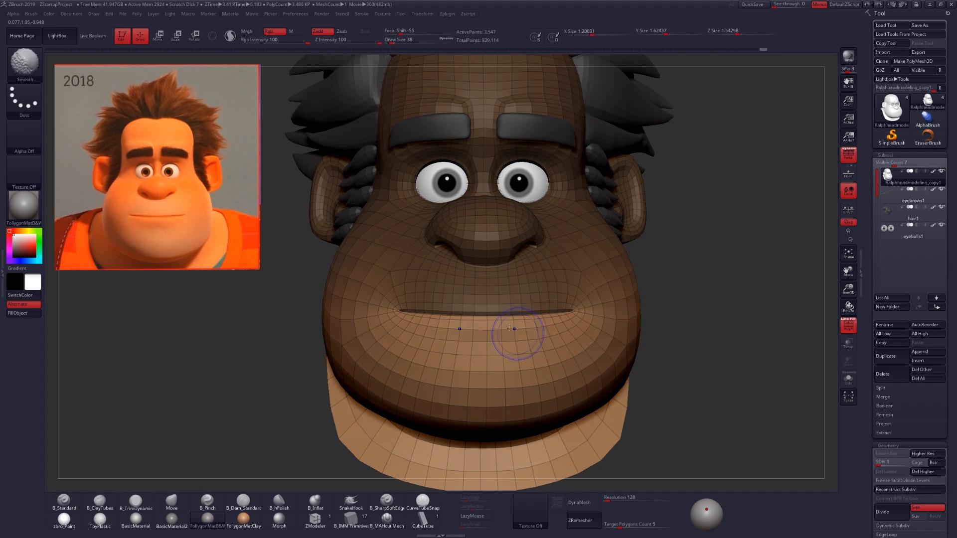
- Hide the wireframe and shape the lower lip near the mouth corners with the Move brush at draw size 67
key(shift+f)
key(space)
drag(500, 325, 506, 324)
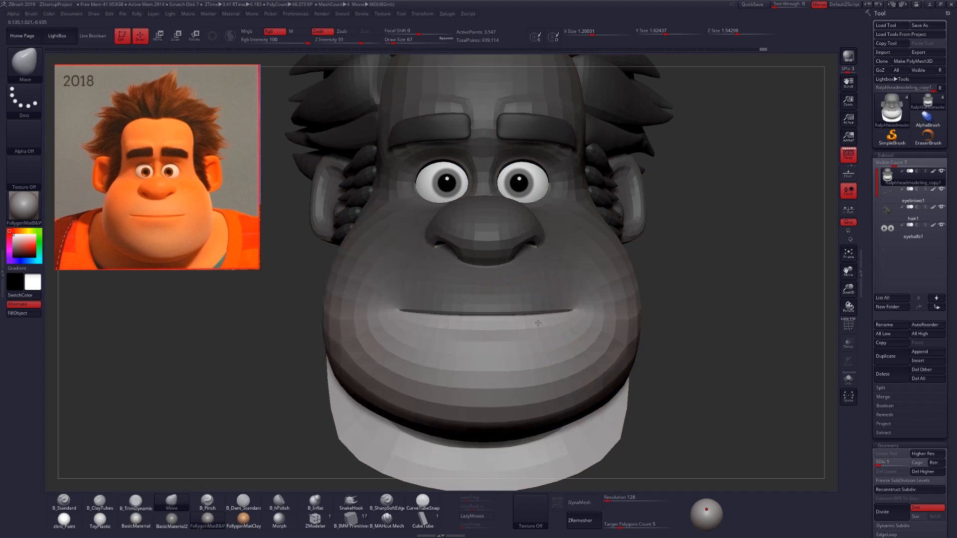
click(537, 323)
click(547, 322)
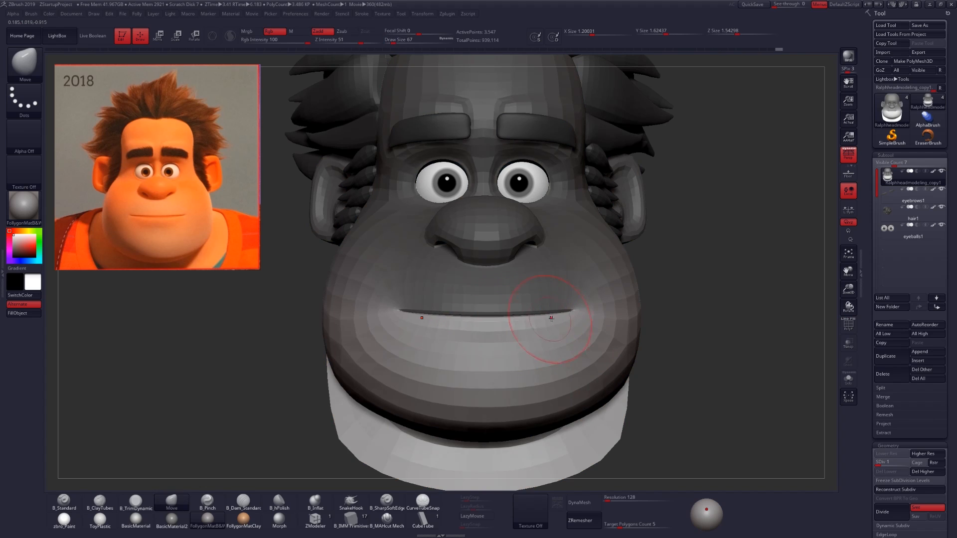
- Set the Move brush's draw size to 25 for the lower lip and raise the head to subdivision level 5
key(space)
drag(513, 325, 508, 326)
key(d)
key(d)
key(d)
key(d)
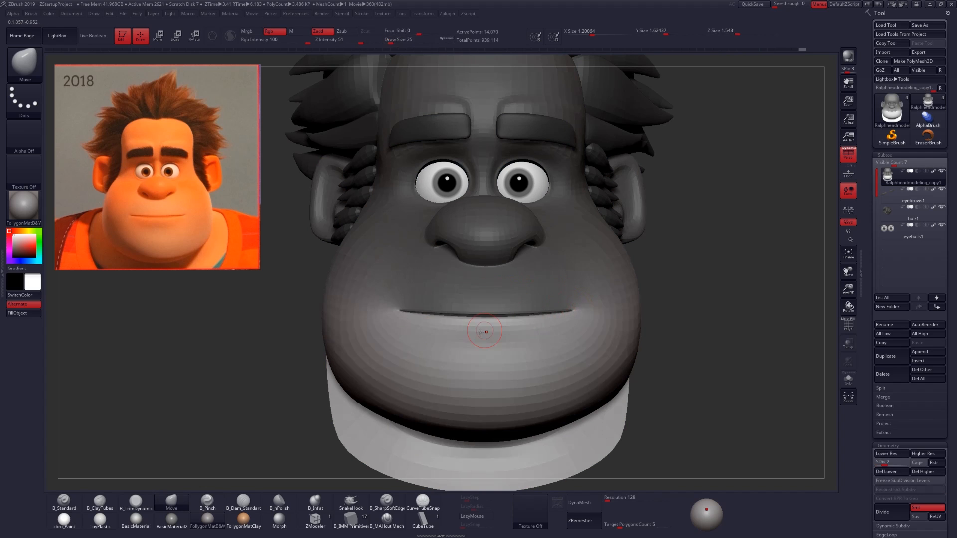
mouse_move(486, 335)
right_down()
mouse_move(518, 338)
mouse_move(503, 332)
mouse_move(560, 307)
right_up()
- Sharpen the lower lip's edge along the mouth line with B_Pinch at draw size 14
key(b)
key(p)
key(i)
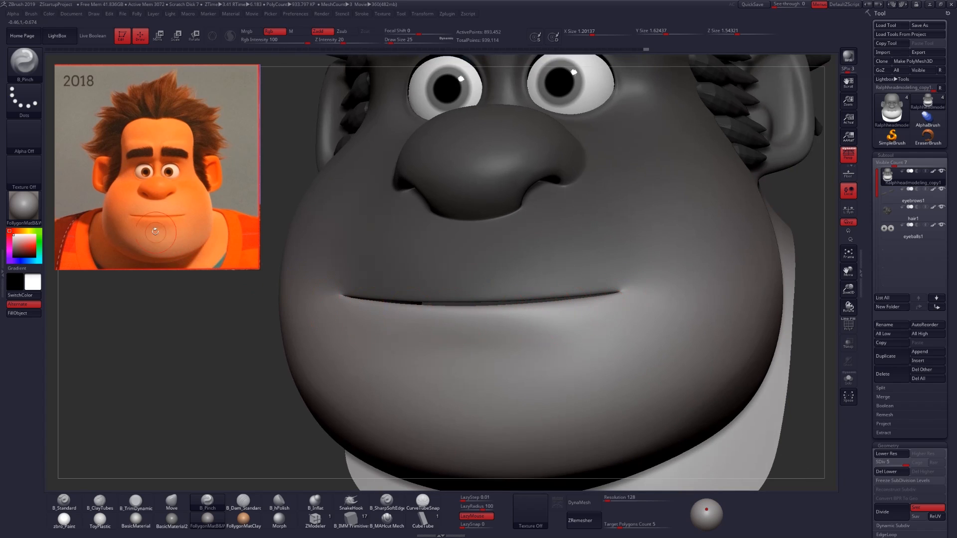
key(space)
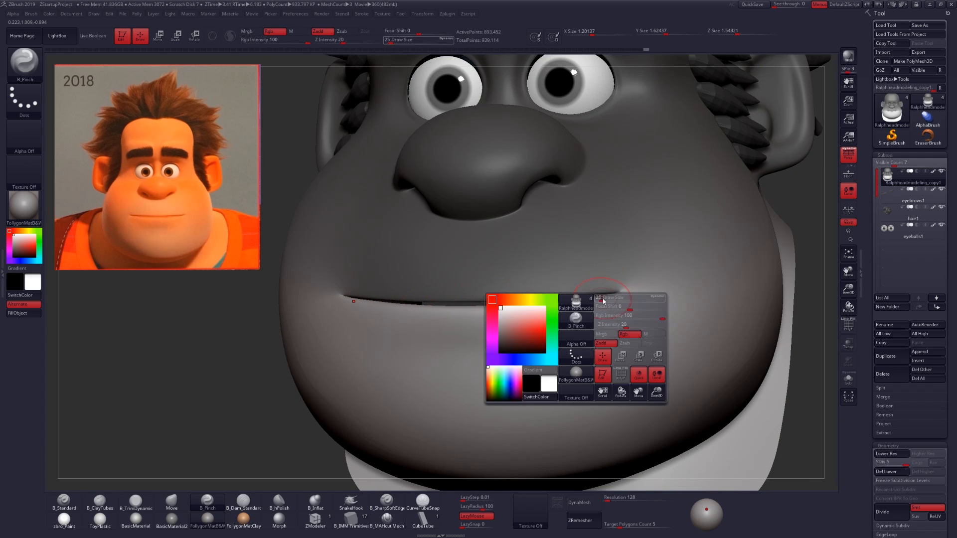
drag(605, 301, 600, 300)
right_drag(603, 301, 617, 296)
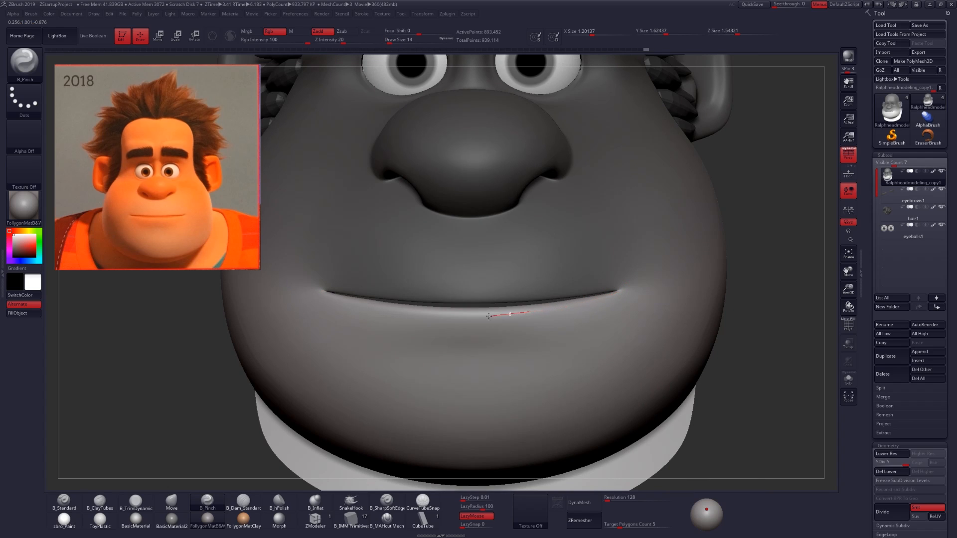
drag(418, 309, 431, 310)
shift+right_drag(527, 316, 506, 325)
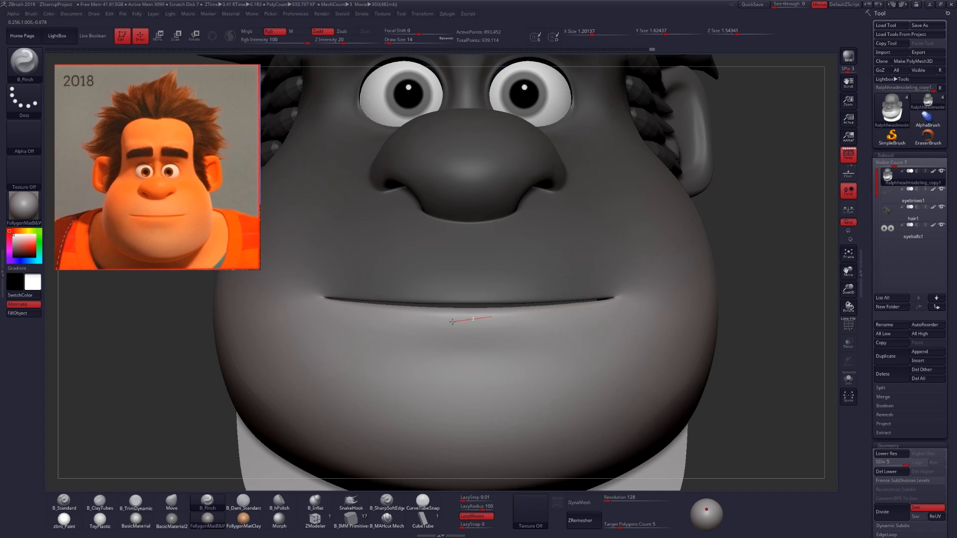
drag(426, 316, 400, 313)
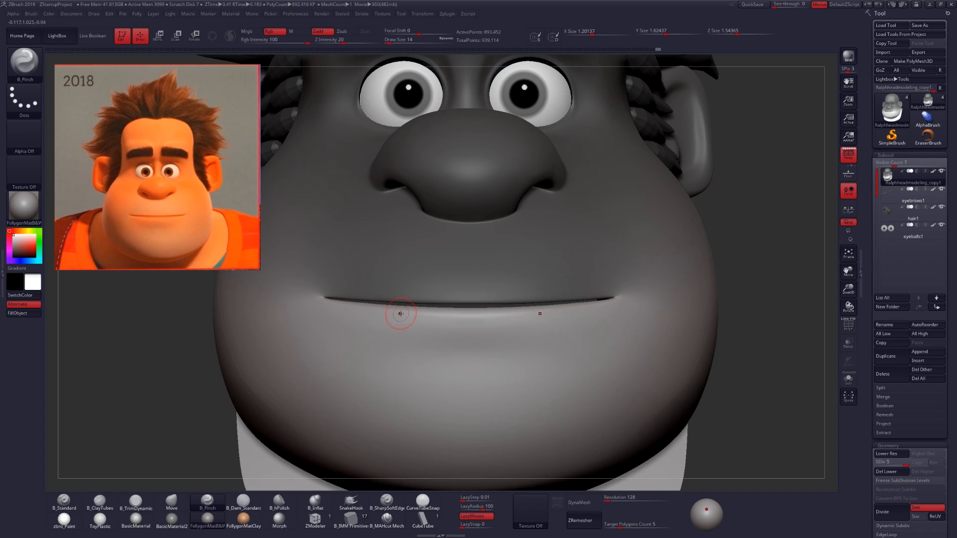
- Invert the mask and sharpen the upper lip's edge with B_Pinch
ctrl+click(767, 321)
right_drag(460, 304, 336, 295)
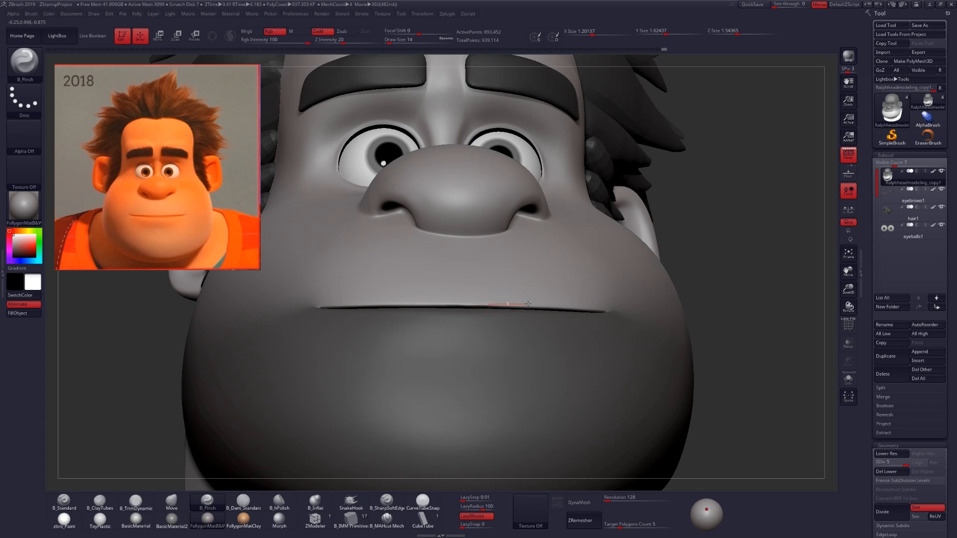
shift+right_drag(458, 296, 458, 323)
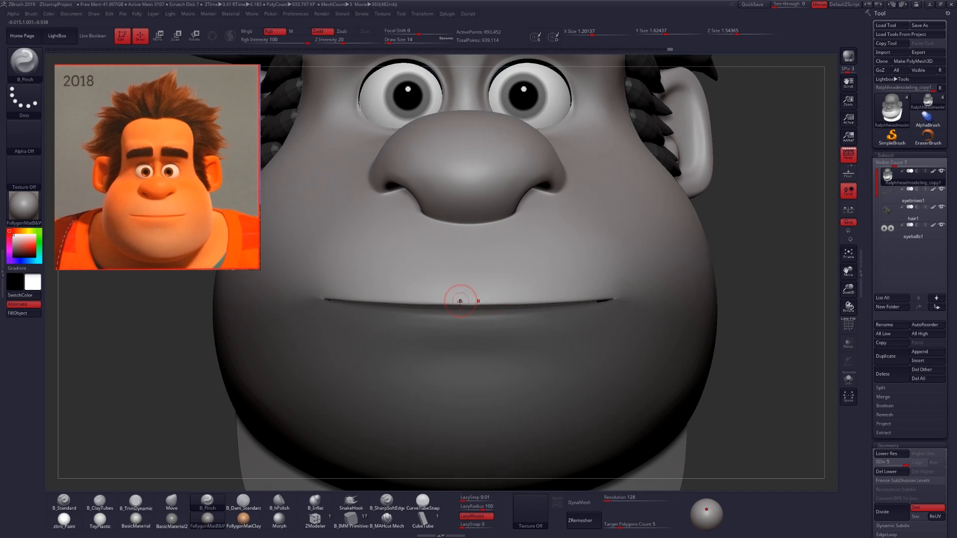
- Drop the masked head to subdivision level 1 and show its wireframe
key(shift+d)
key(shift+d)
key(shift+d)
key(shift+d)
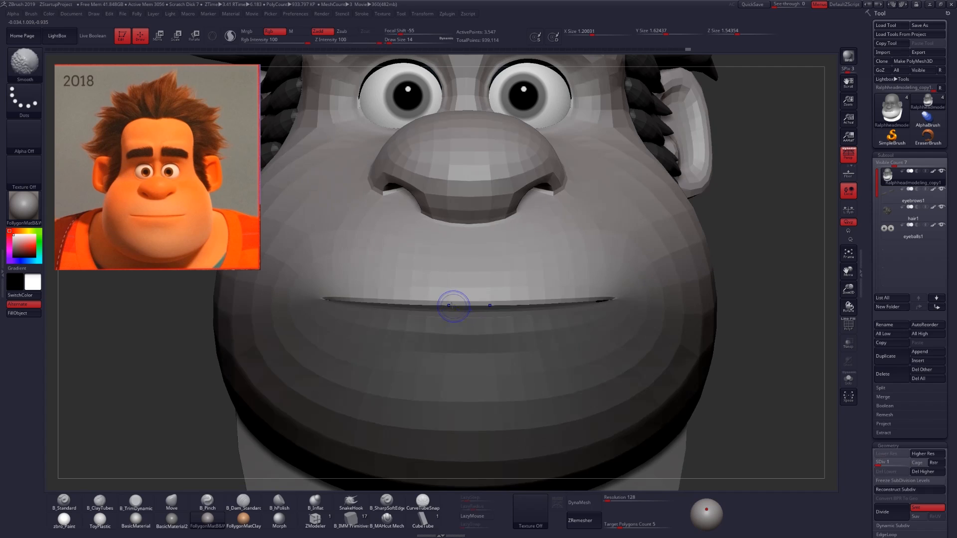
key(shift+f)
- Refine the upper lip near the mouth corner with the Move brush at draw size 7 and hide the wireframe
right_drag(455, 306, 412, 302)
key(space)
drag(410, 301, 408, 300)
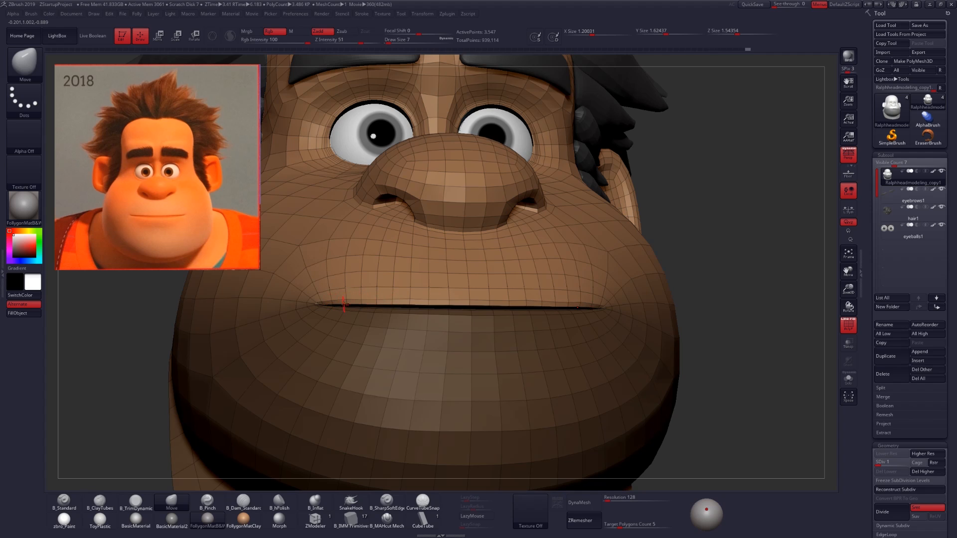
right_drag(451, 323, 603, 369)
key(shift+f)
right_drag(478, 349, 532, 343)
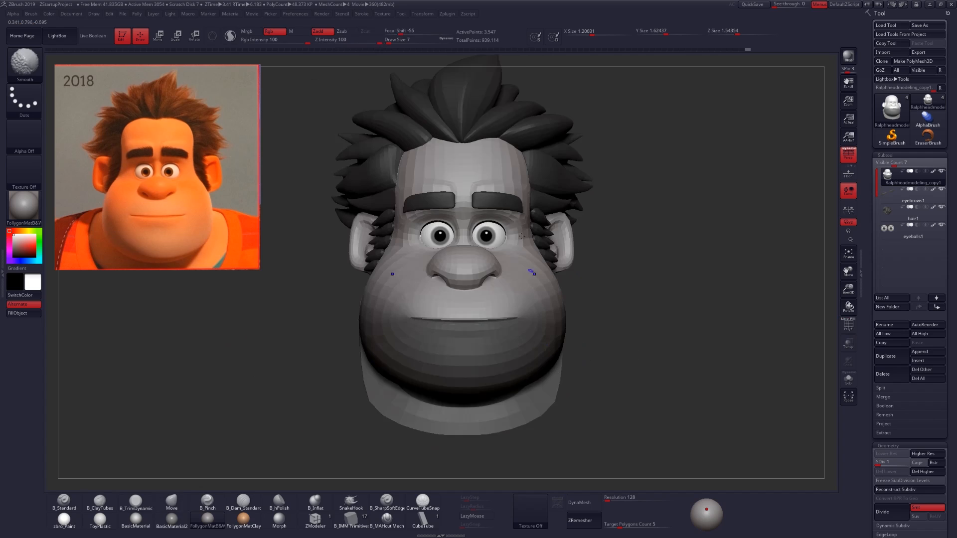
- Clear the mask from the head and raise the mesh to subdivision level 5
ctrl+drag(617, 339, 605, 353)
alt+right_drag(591, 380, 547, 395)
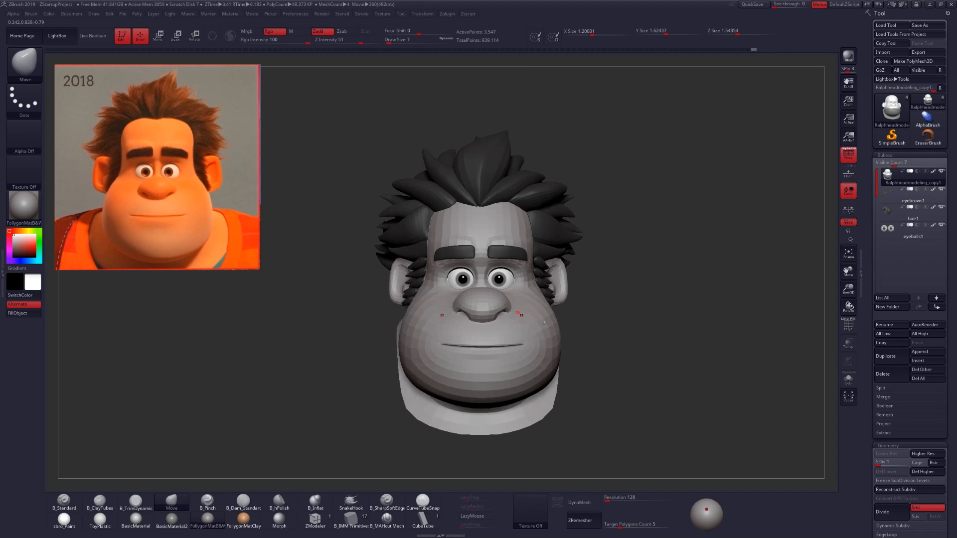
key(d)
key(d)
key(d)
key(d)
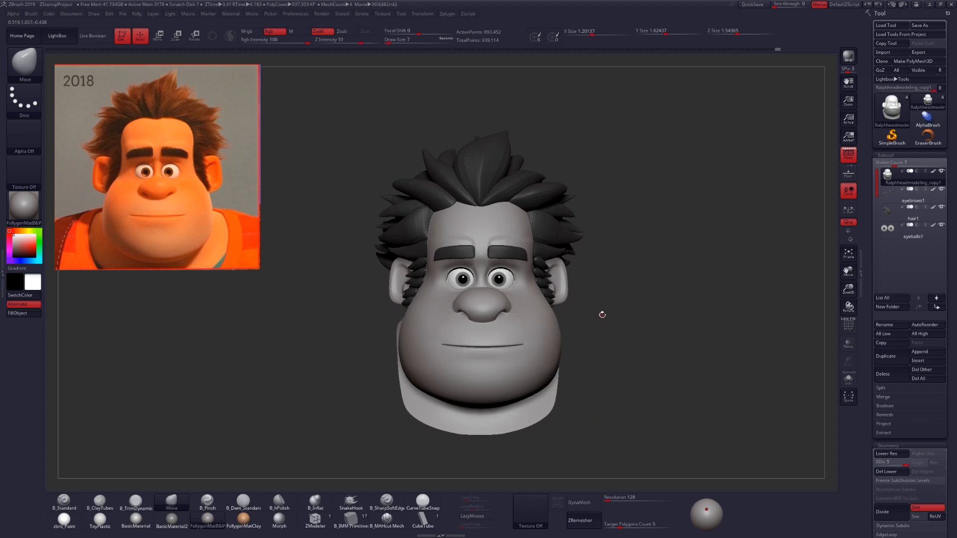
- Refine the side of the face with the Move brush at draw sizes 113 and 74
key(space)
drag(602, 315, 611, 316)
right_drag(635, 321, 518, 342)
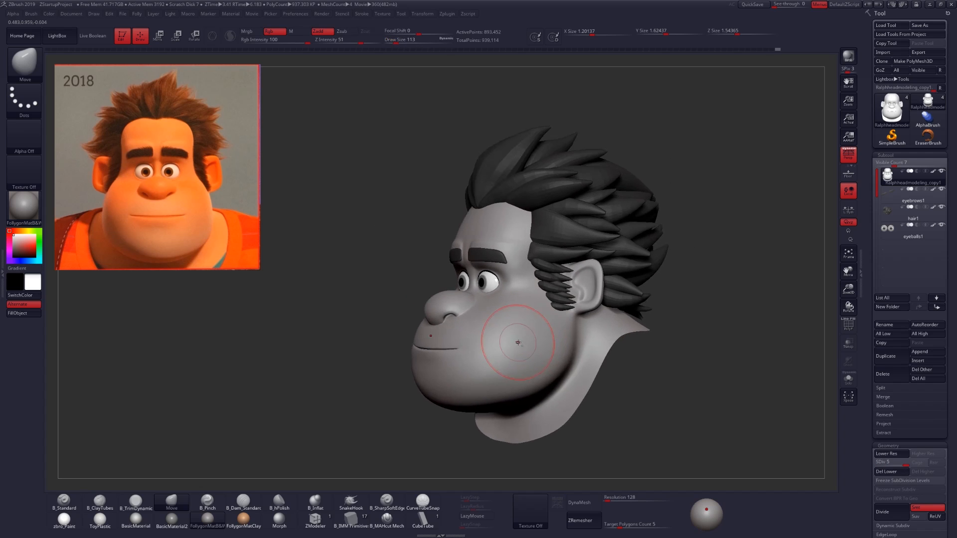
key(space)
right_drag(570, 285, 467, 269)
- Try drawing a lasso mask from the temple down across the neck, and undo it
key(ctrl)
mouse_move(446, 196)
ctrl+mouse_down()
mouse_move(426, 271)
mouse_move(376, 383)
mouse_move(473, 426)
mouse_move(569, 398)
ctrl+mouse_up()
key(ctrl+z)
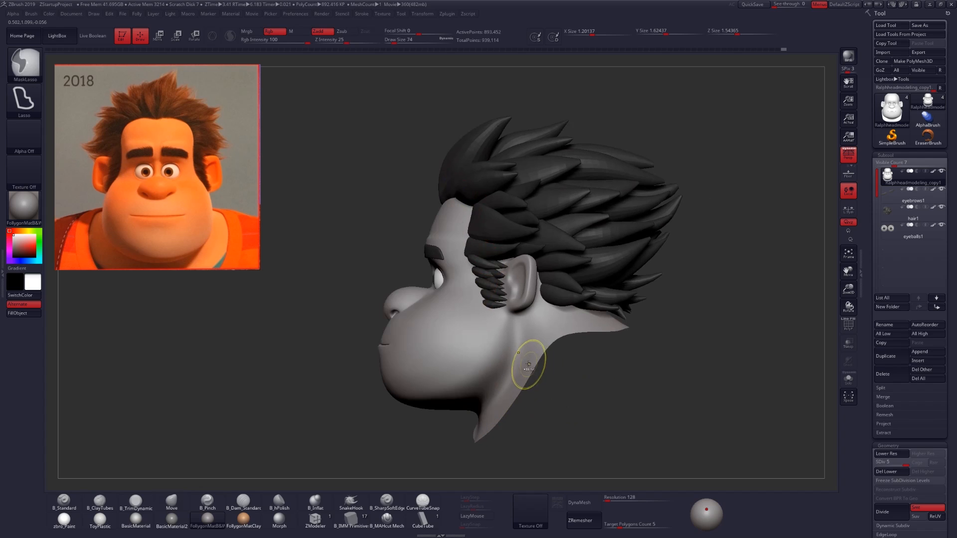
- Make the hair1 subtool active, isolate it and show its wireframe
right_drag(468, 279, 539, 217)
alt+click(518, 198)
alt+right_drag(575, 325, 602, 326)
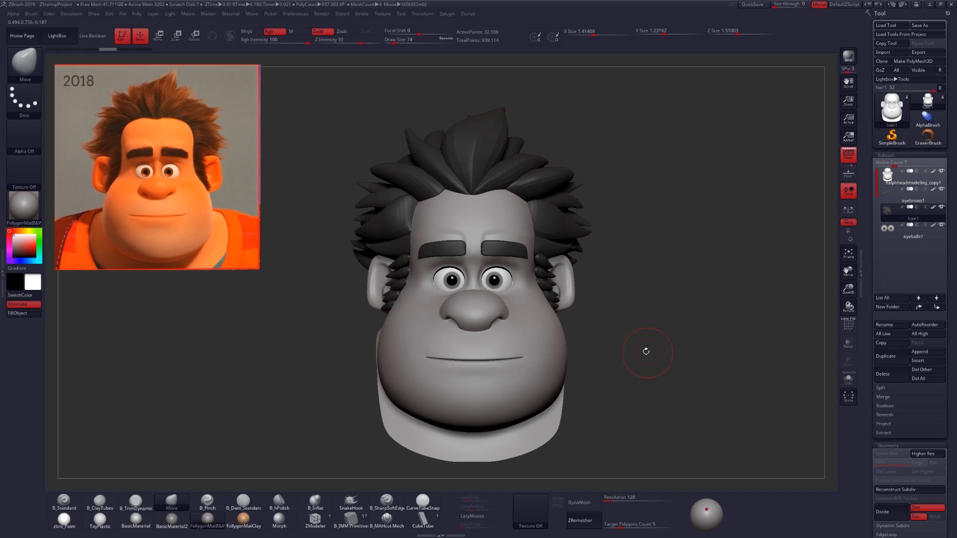
right_drag(615, 368, 553, 337)
key(alt+s)
key(shift+f)
mouse_move(544, 287)
right_down()
mouse_move(532, 322)
mouse_move(491, 309)
mouse_move(506, 267)
right_up()
key(ctrl+shift+f)
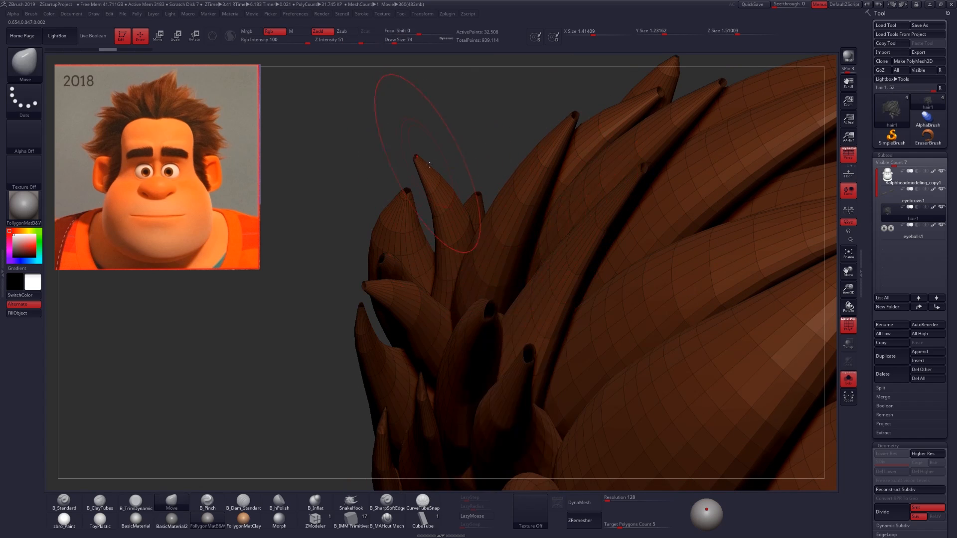
- Adjust the open tip of a hair strand with the Move brush at draw size 2 and show all subtools again
alt+right_drag(419, 160, 484, 242)
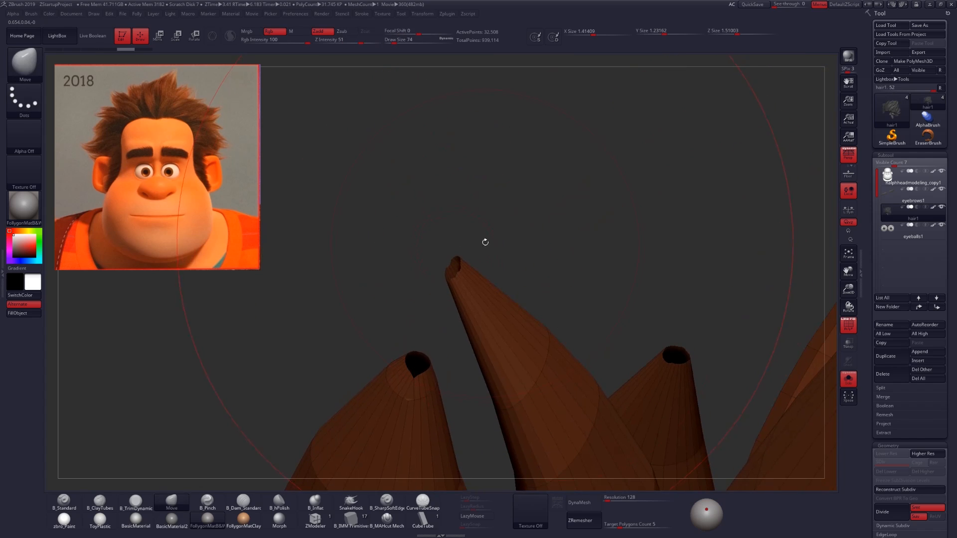
key(space)
drag(486, 243, 476, 243)
right_drag(452, 279, 399, 252)
drag(489, 256, 576, 327)
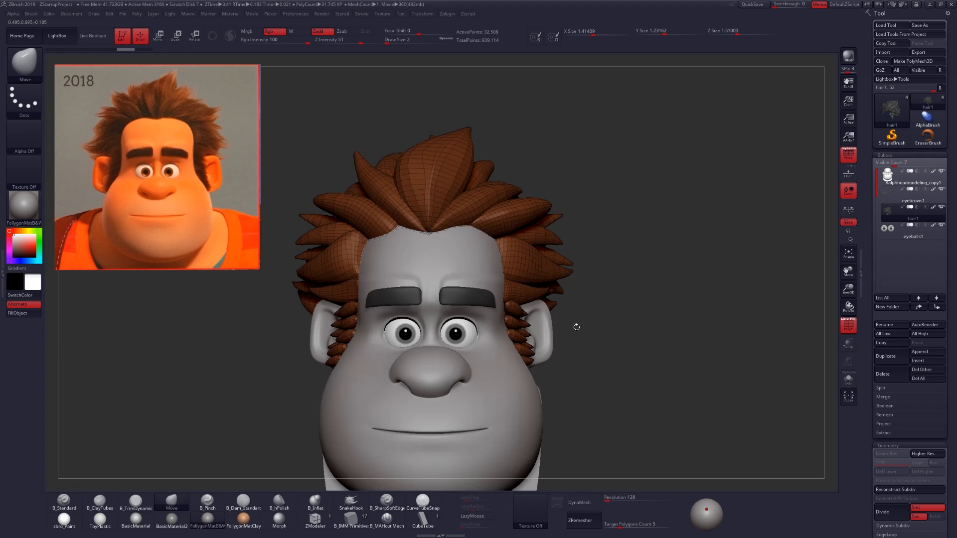
- Choose the CurveTubeSnap brush at draw size 104, hide the hair wireframe and enable Size in the Curve Modifiers
click(423, 501)
key(space)
drag(560, 301, 568, 301)
key(shift+f)
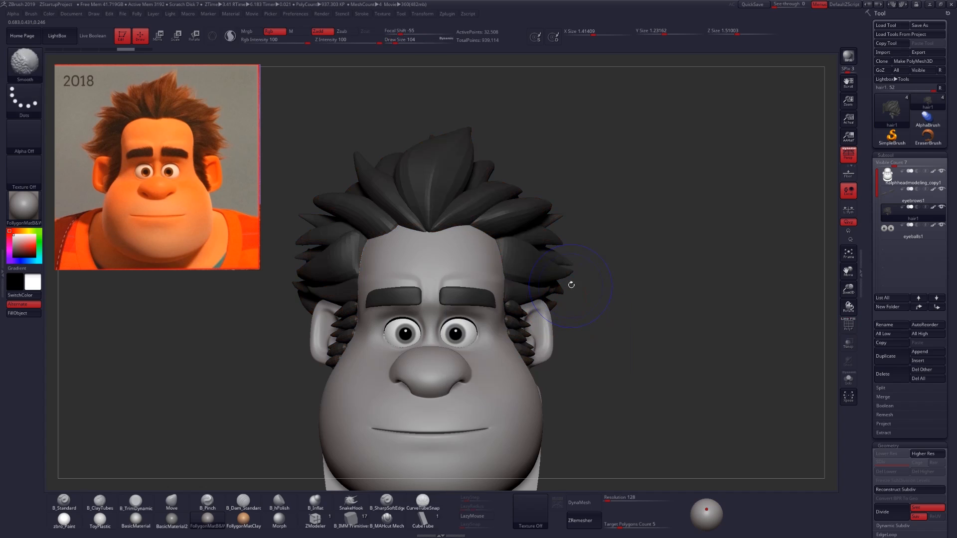
click(3, 174)
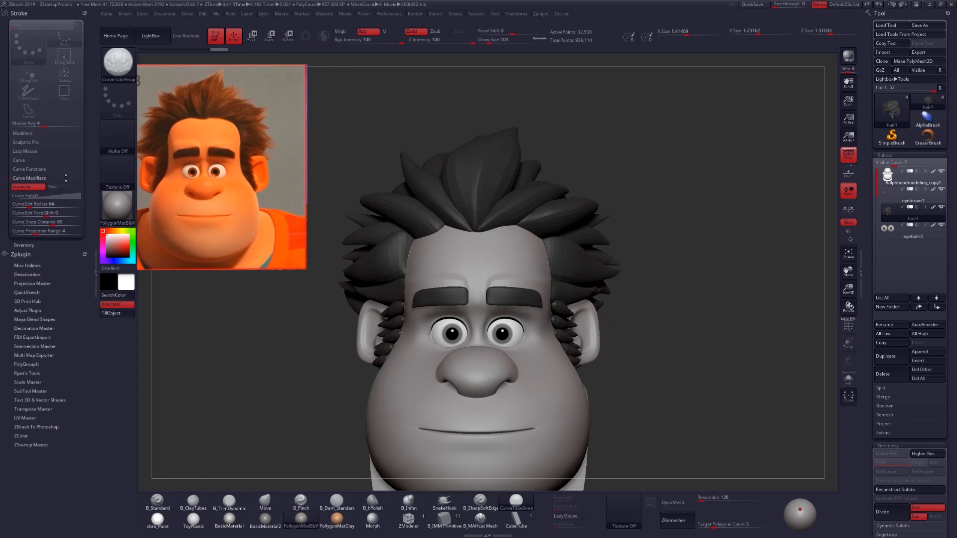
click(63, 187)
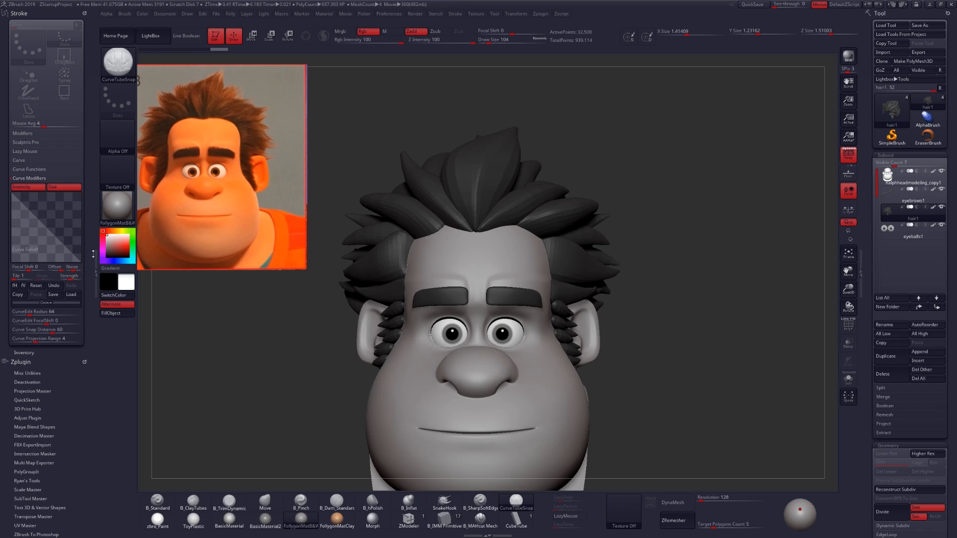
- Try drawing a tapered curve tube outward from the cheek, and undo it
drag(666, 378, 712, 317)
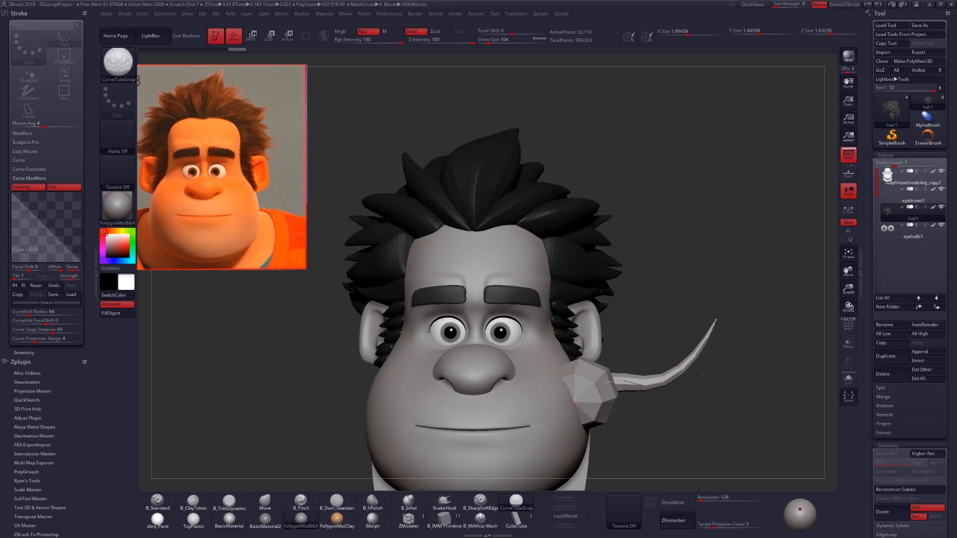
mouse_move(758, 401)
mouse_down()
mouse_move(707, 405)
mouse_move(573, 335)
mouse_up()
key(ctrl+z)
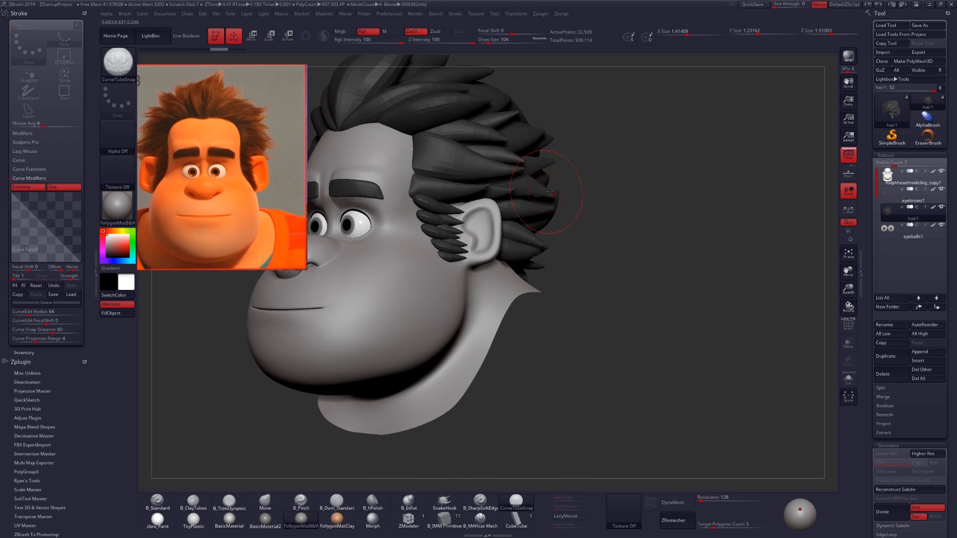
- Try drawing a tapered curve strand out from the back of the hair and bend its tip downward
drag(678, 195, 673, 197)
mouse_move(656, 248)
mouse_down()
mouse_move(593, 255)
mouse_move(611, 279)
mouse_up()
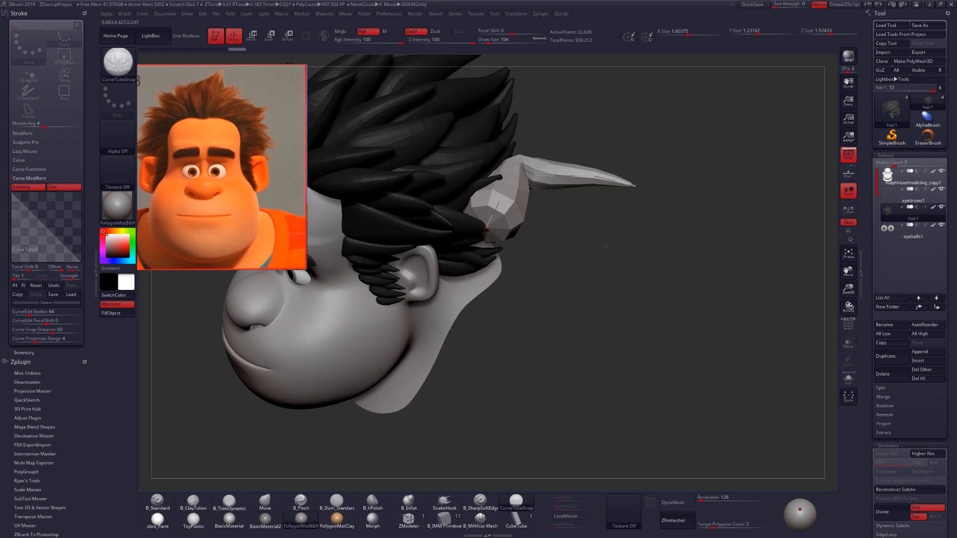
drag(631, 182, 641, 288)
drag(604, 335, 470, 335)
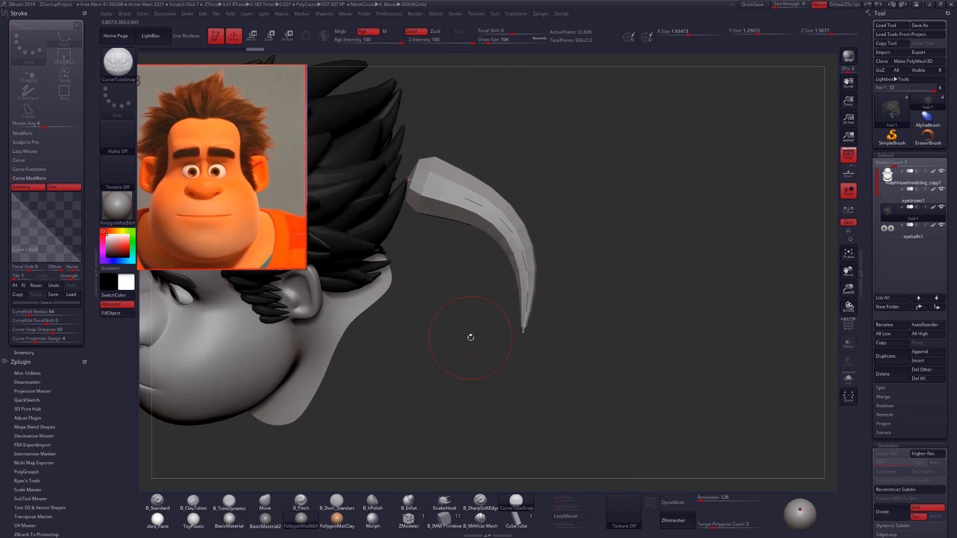
- Isolate the hair1 subtool and examine the test strand with the wireframe shown
click(94, 272)
drag(451, 287, 464, 264)
key(alt+s)
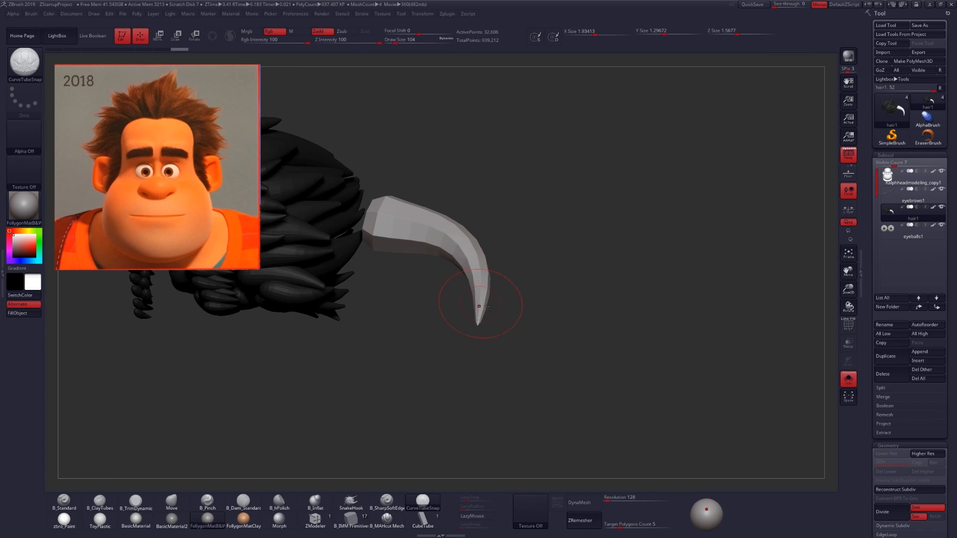
alt+drag(480, 301, 359, 221)
key(shift+f)
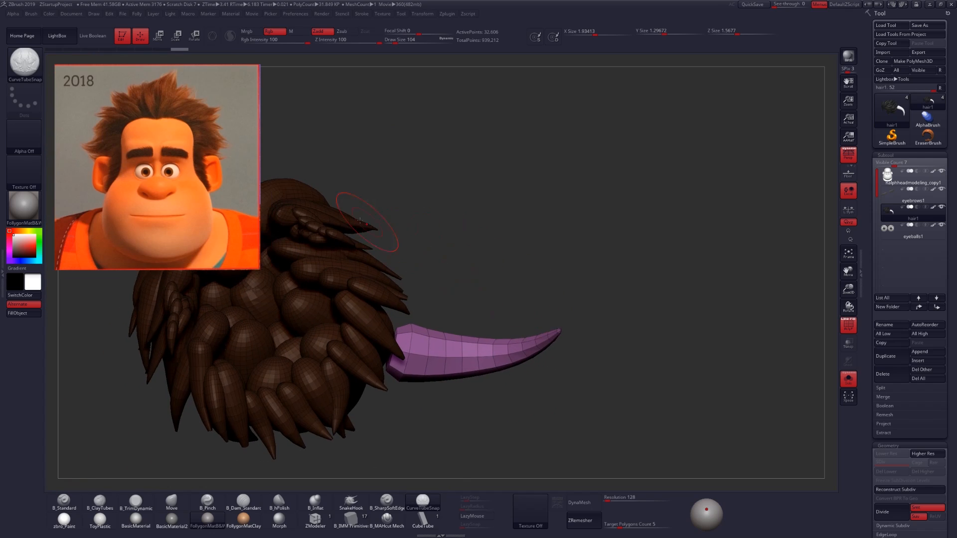
click(31, 14)
click(51, 409)
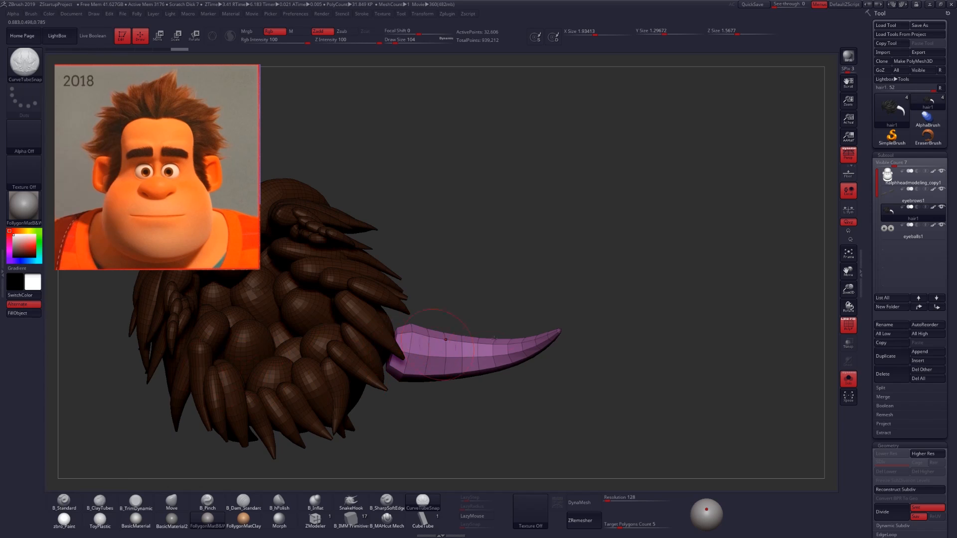
- Hide the wireframe, undo the test strand and show all subtools again
alt+drag(567, 359, 499, 341)
key(shift+f)
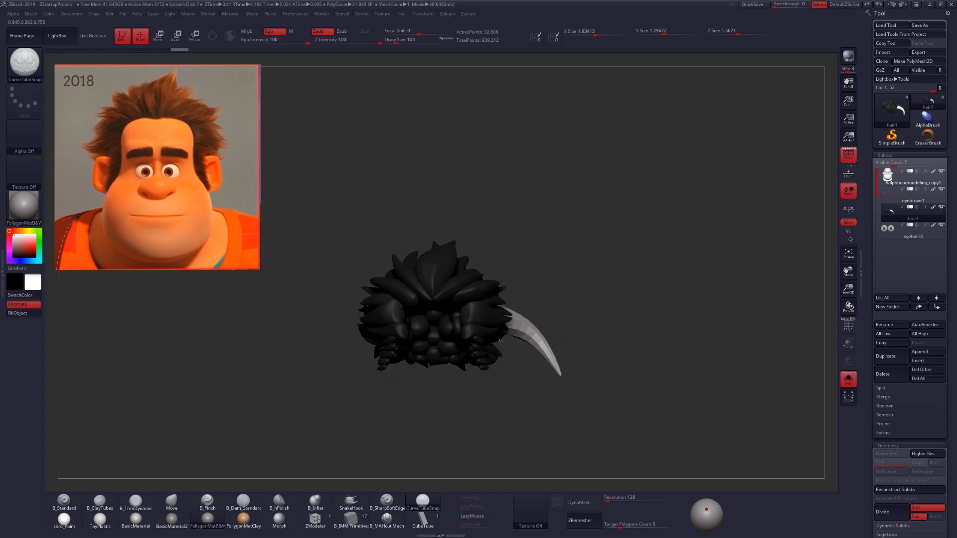
key(ctrl)
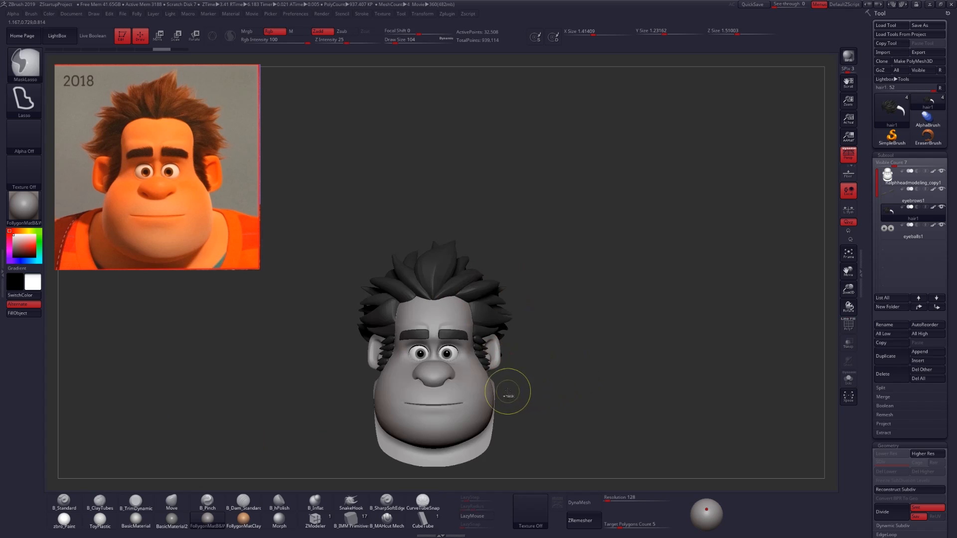
alt+drag(508, 339, 547, 277)
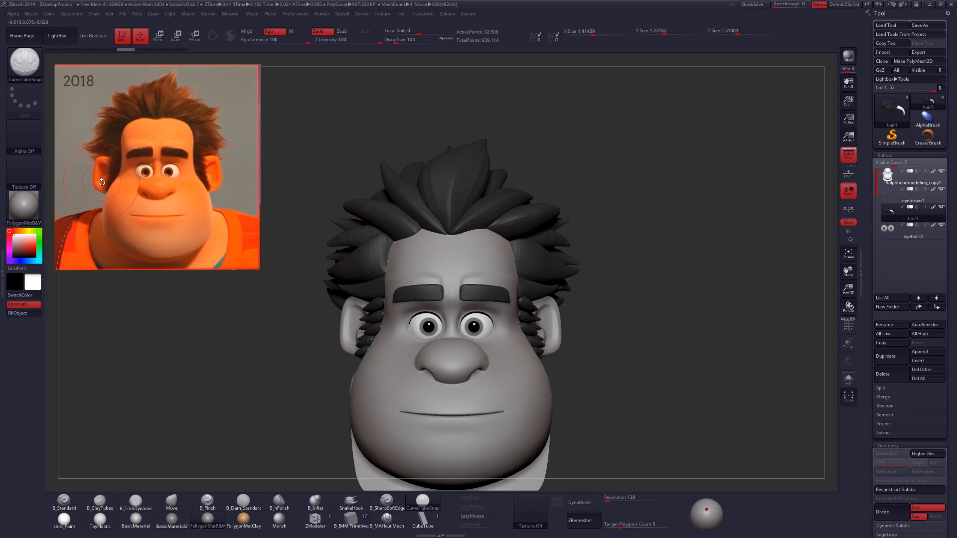
- Examine the hair and sideburn shapes in the 2018 reference and compare them with the model's hair from both sides
key(ctrl)
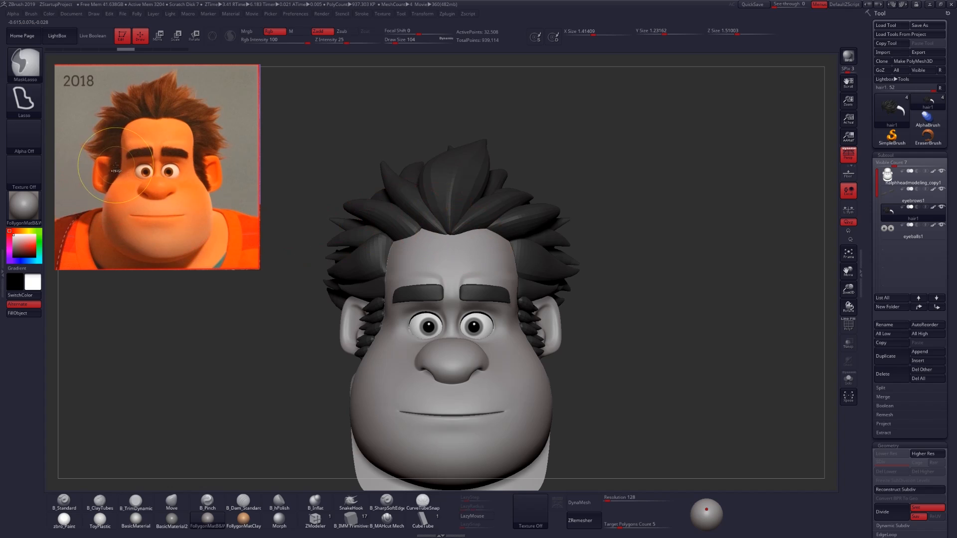
mouse_move(93, 163)
ctrl+mouse_down()
mouse_move(79, 146)
mouse_move(99, 108)
mouse_move(161, 71)
mouse_move(171, 69)
mouse_move(188, 95)
mouse_move(222, 114)
ctrl+mouse_up()
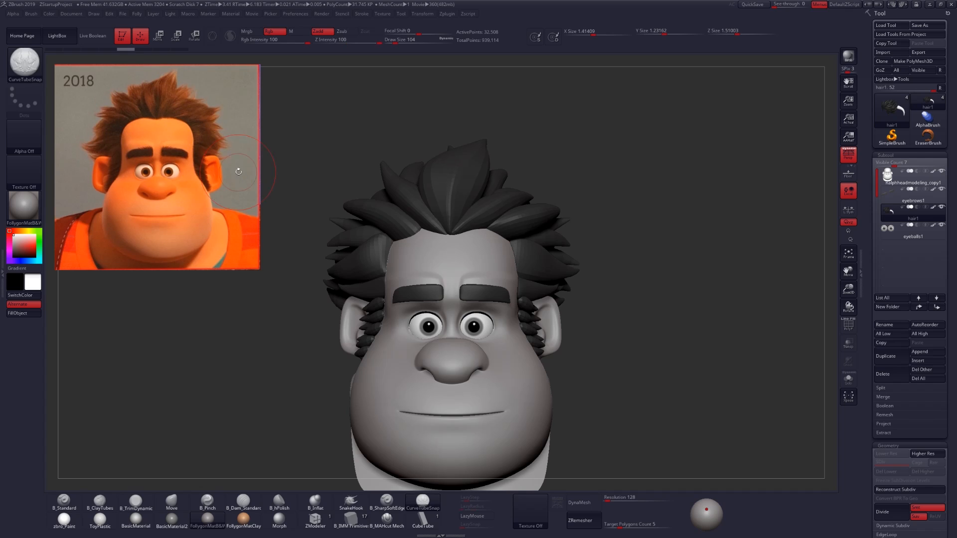
alt+drag(645, 379, 596, 374)
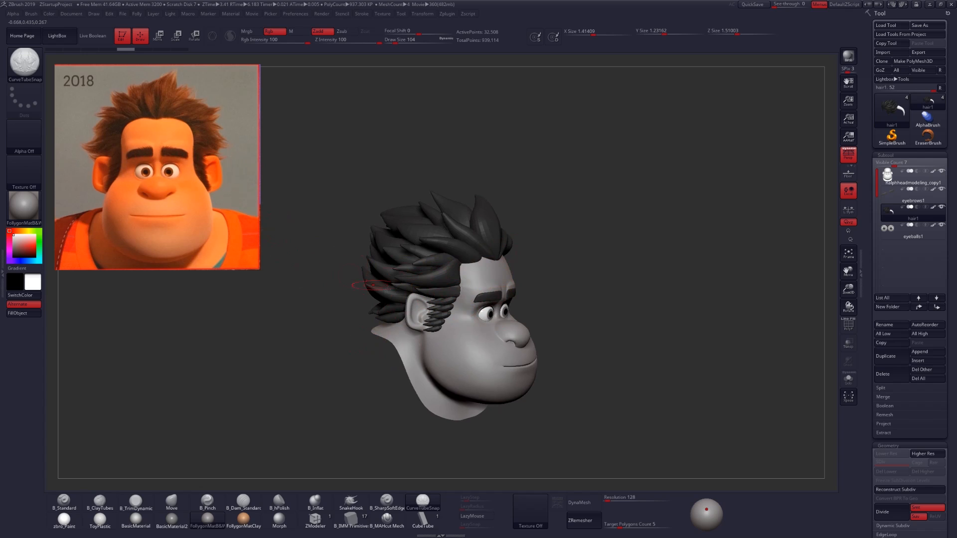
ctrl+right_drag(447, 307, 315, 302)
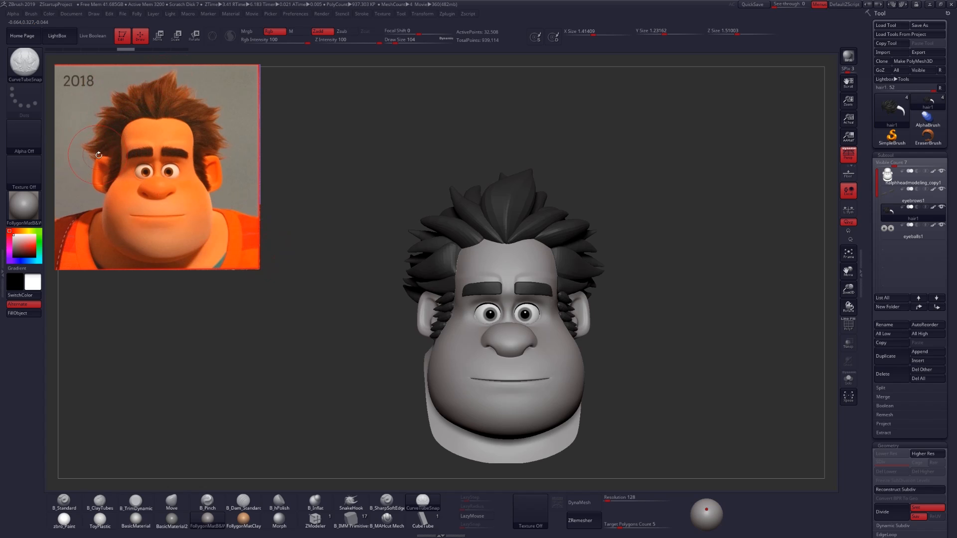
mouse_move(99, 155)
ctrl+mouse_down()
mouse_move(75, 150)
mouse_move(127, 120)
mouse_move(111, 135)
ctrl+mouse_up()
mouse_move(138, 91)
ctrl+mouse_down()
mouse_move(152, 71)
mouse_move(169, 124)
mouse_move(162, 127)
ctrl+mouse_up()
alt+drag(597, 292, 575, 289)
drag(658, 314, 551, 324)
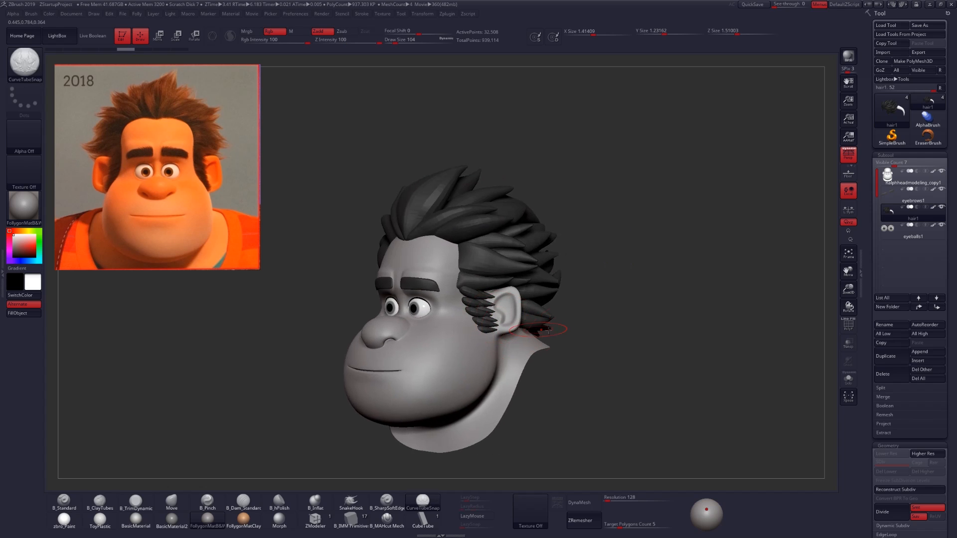
drag(643, 339, 559, 333)
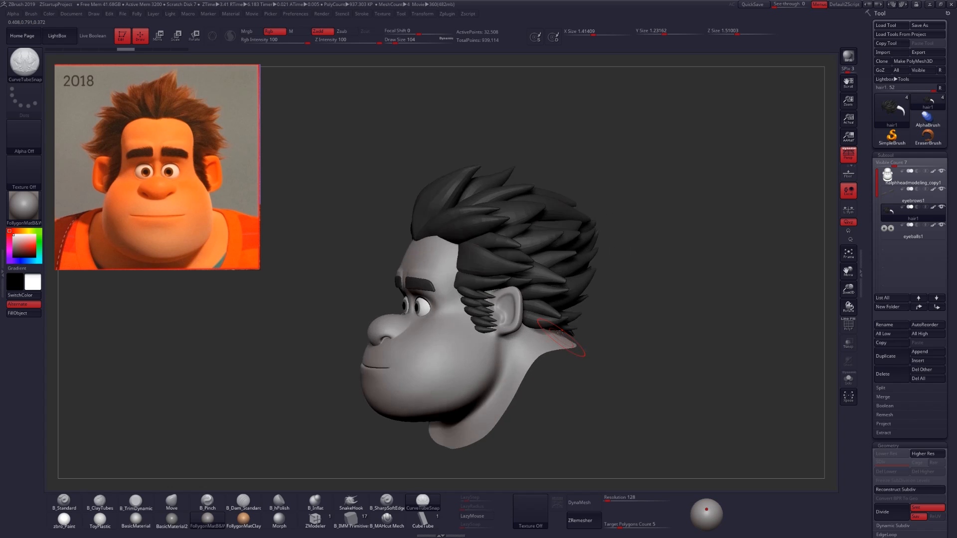
drag(447, 263, 443, 247)
right_drag(529, 293, 573, 298)
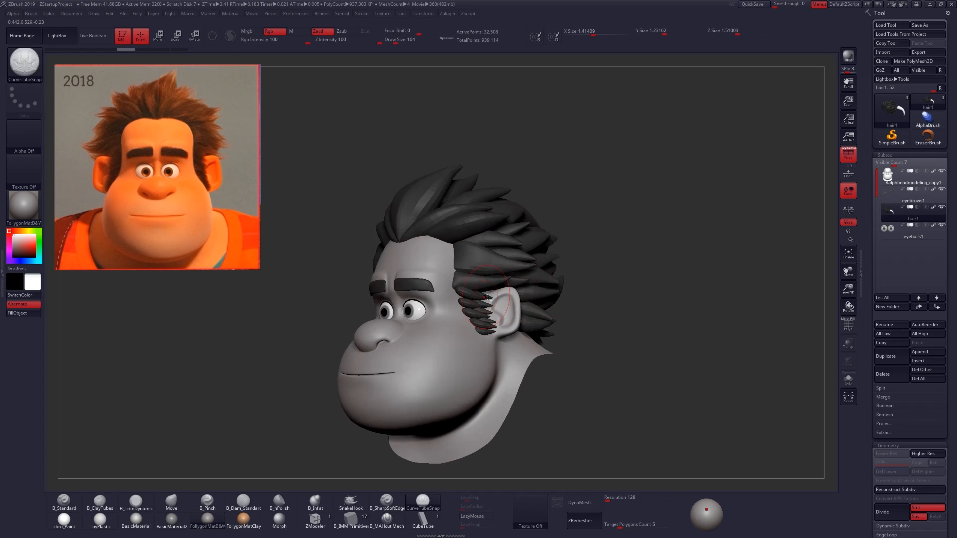
- Give every hair1 strand its own polygroup with Auto Groups and show the wireframe
mouse_move(491, 294)
ctrl+right_down()
mouse_move(483, 314)
mouse_move(493, 257)
mouse_move(486, 269)
ctrl+right_up()
key(shift+f)
key(space)
drag(496, 298, 480, 298)
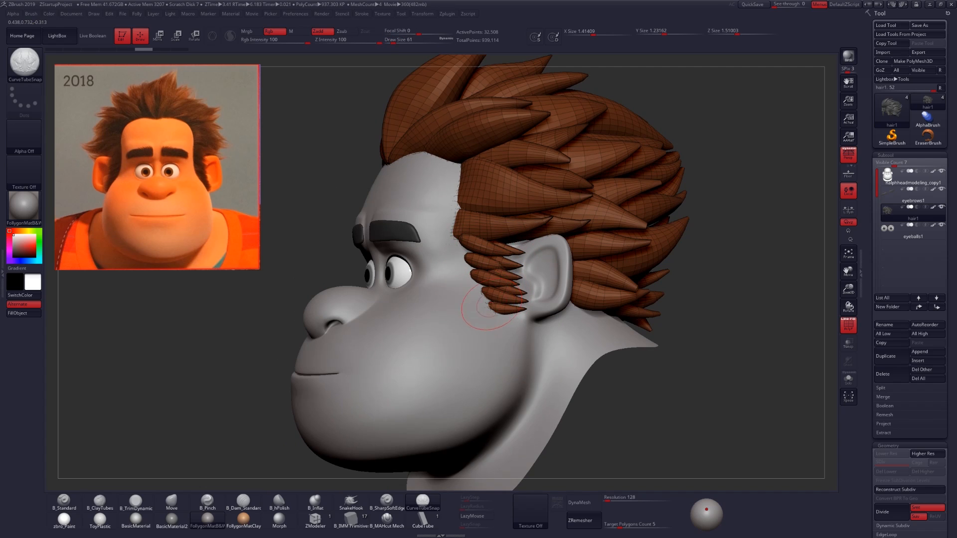
key(shift+f)
key(ctrl+shift+f)
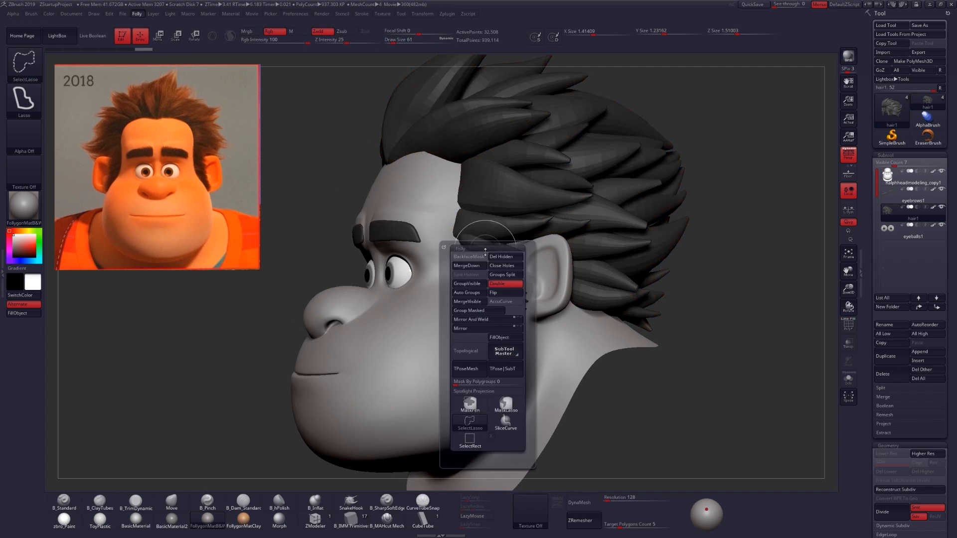
click(466, 292)
key(shift+f)
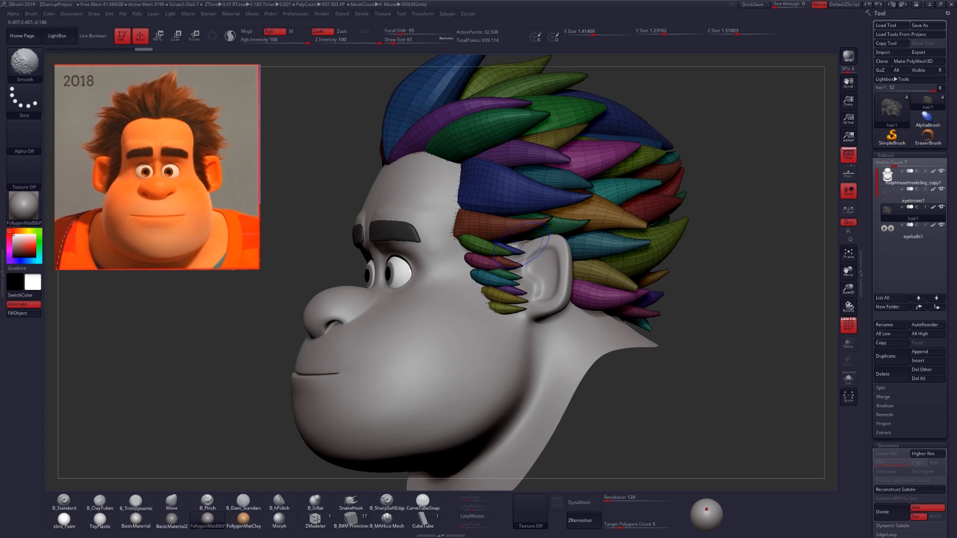
- Hide the sideburn strands in front of the ear by polygroup with SelectRect
key(ctrl+shift+f)
click(495, 455)
ctrl+shift+click(485, 244)
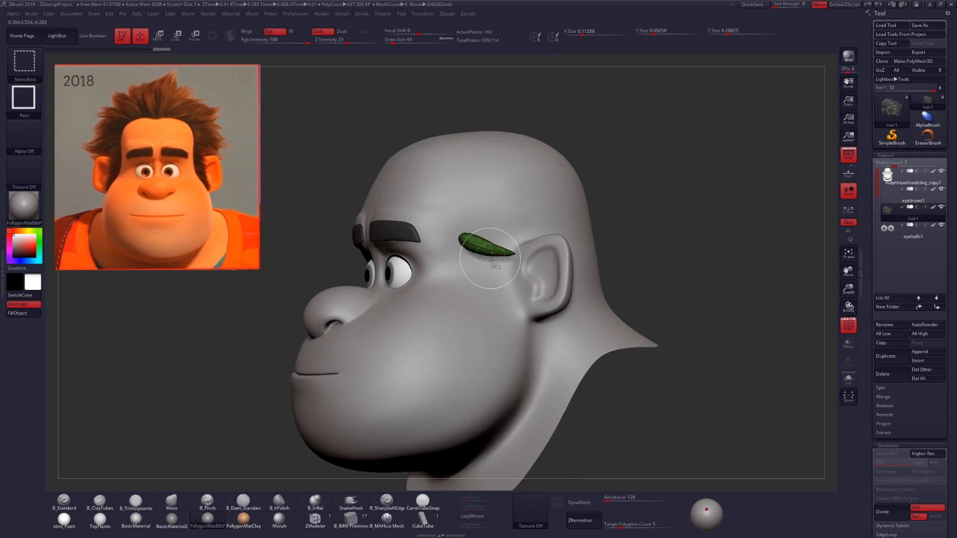
ctrl+shift+drag(512, 296, 516, 312)
ctrl+shift+click(494, 252)
ctrl+shift+click(494, 264)
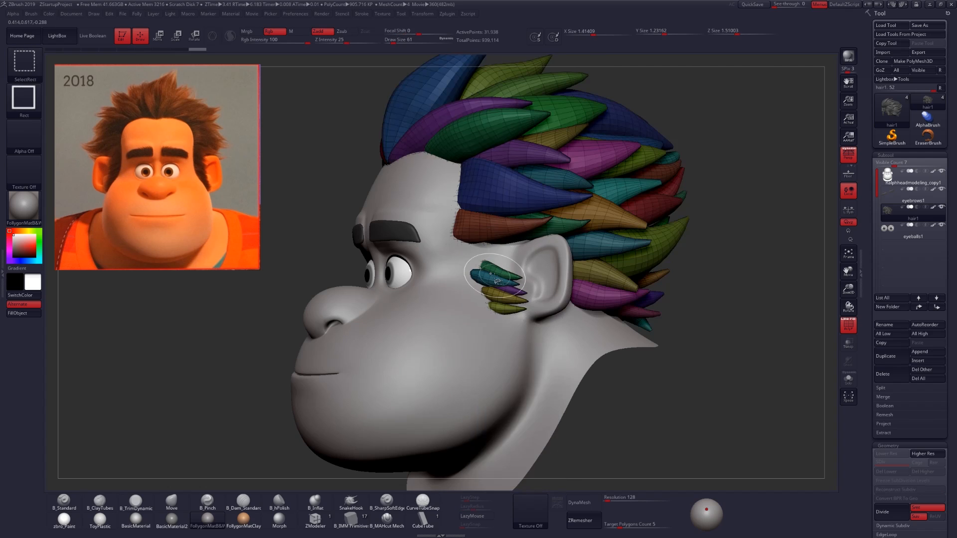
ctrl+shift+click(502, 300)
ctrl+shift+click(508, 309)
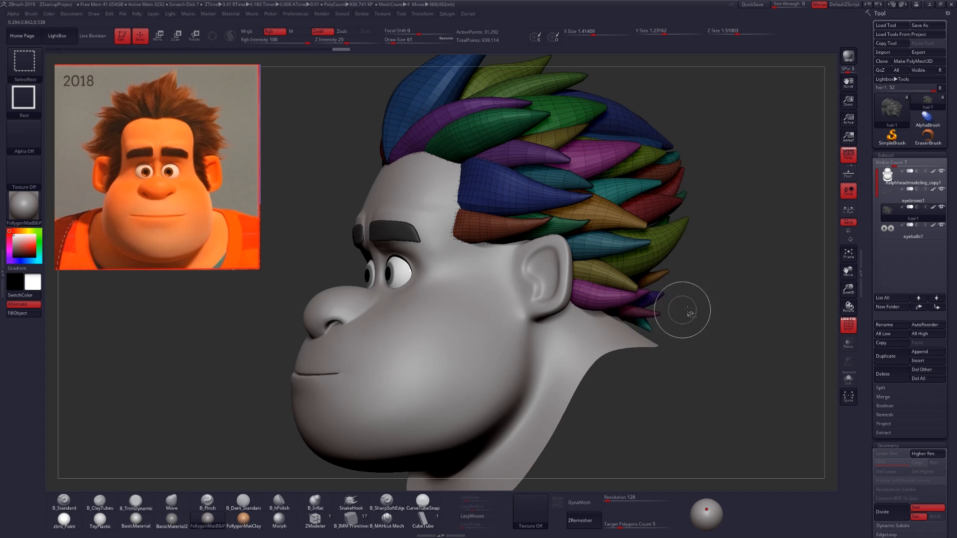
- Split the hidden sideburn strands into their own subtool, make it active and hide the wireframe
key(ctrl+shift+f)
click(695, 332)
key(ctrl+z)
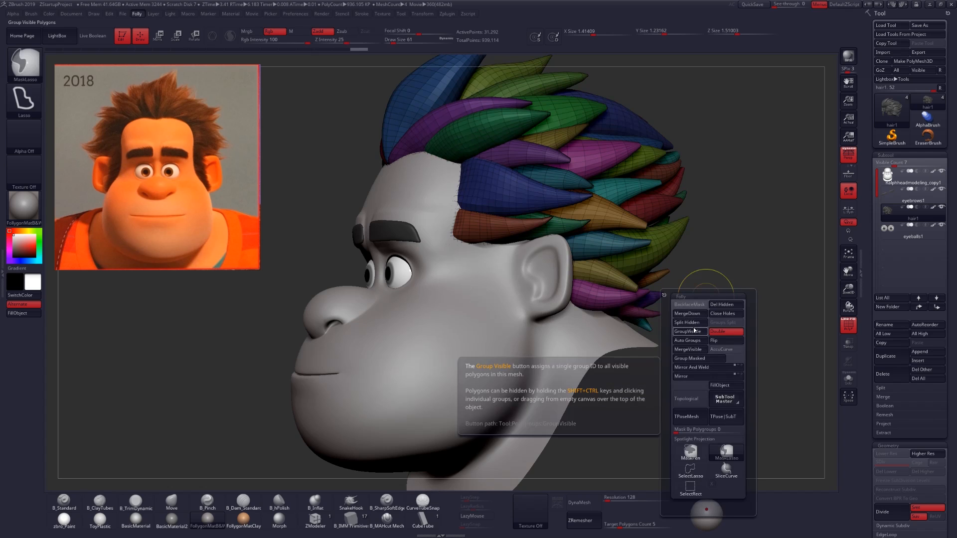
click(686, 323)
click(895, 233)
key(shift+f)
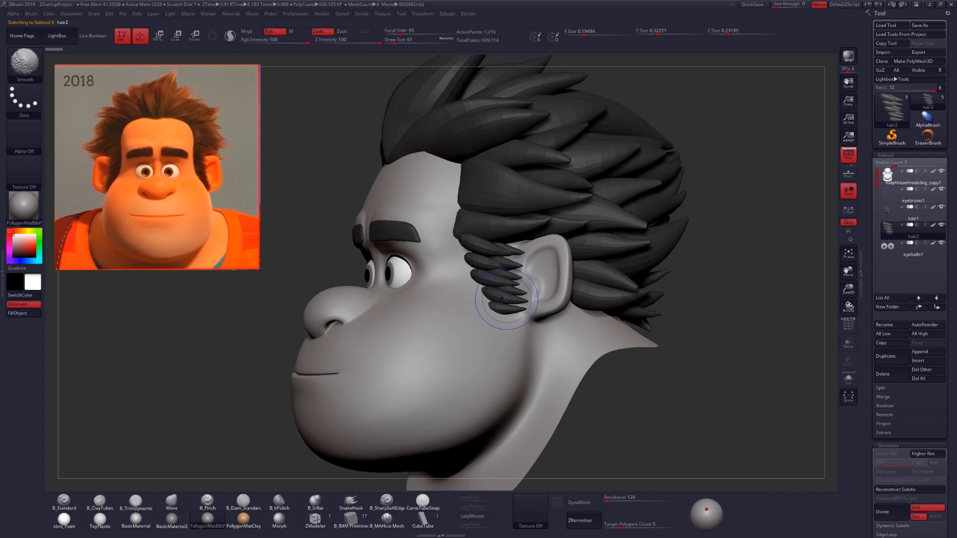
- Subdivide the sideburn strands twice
right_drag(464, 290, 497, 285)
key(ctrl+d)
key(ctrl+d)
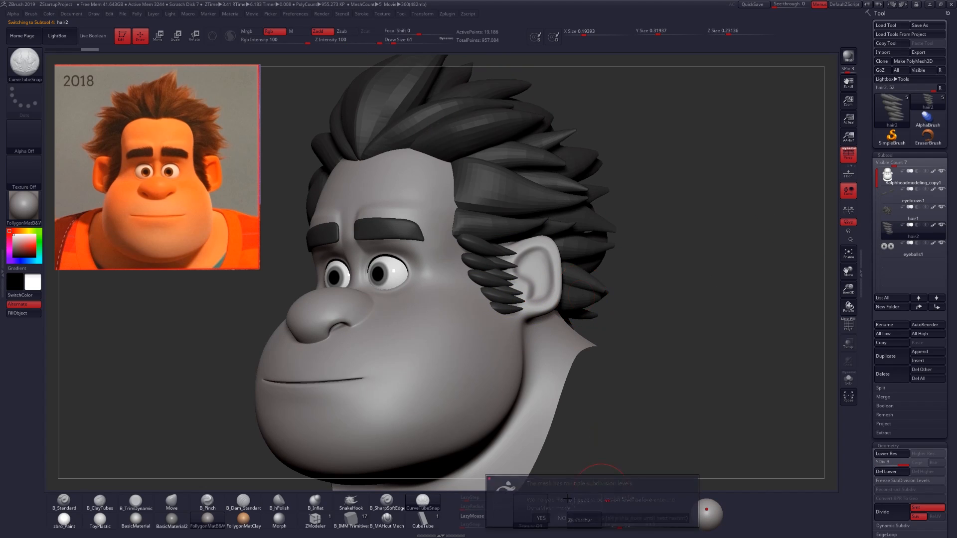
- Try converting the sideburn strands to DynaMesh at resolution 128, and undo it
click(597, 499)
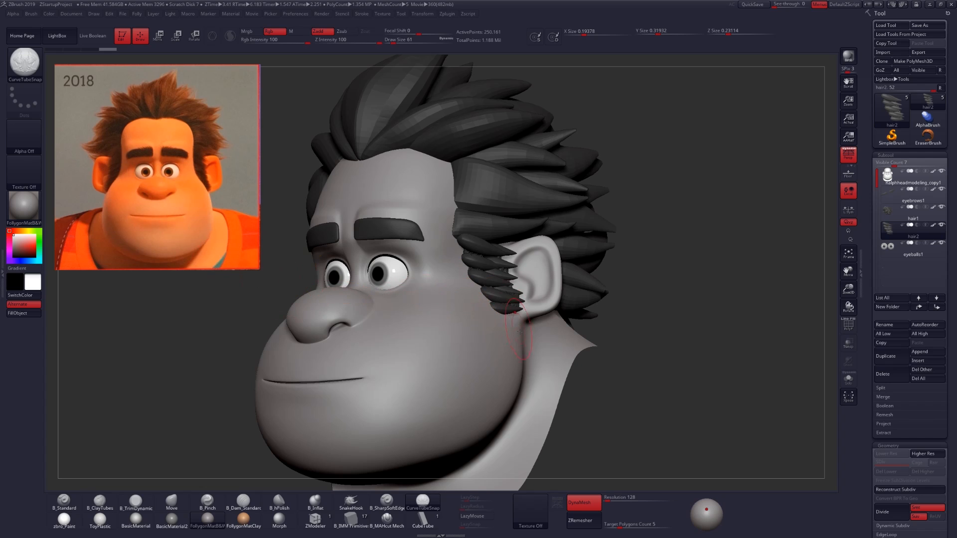
key(ctrl+z)
mouse_move(525, 272)
right_down()
mouse_move(496, 301)
mouse_move(507, 274)
right_up()
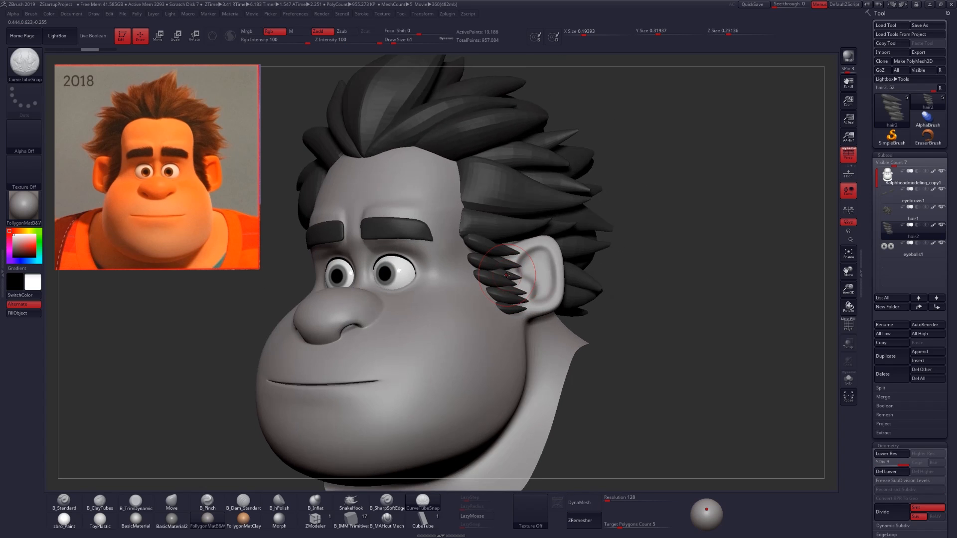
- Delete the lower subdivision levels of the sideburn strands
click(887, 471)
alt+right_drag(160, 159, 203, 176)
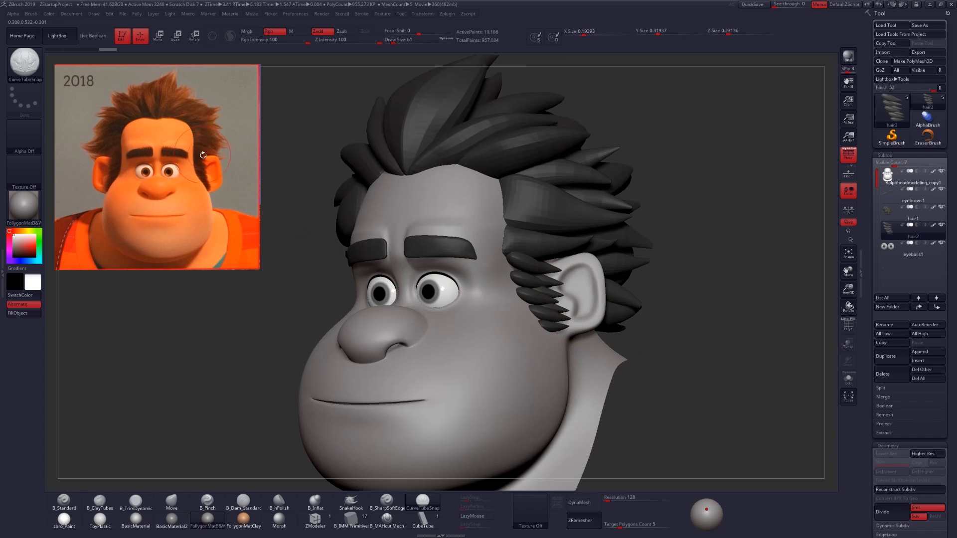
key(ctrl)
mouse_move(624, 364)
mouse_down()
mouse_move(463, 311)
mouse_move(503, 297)
mouse_up()
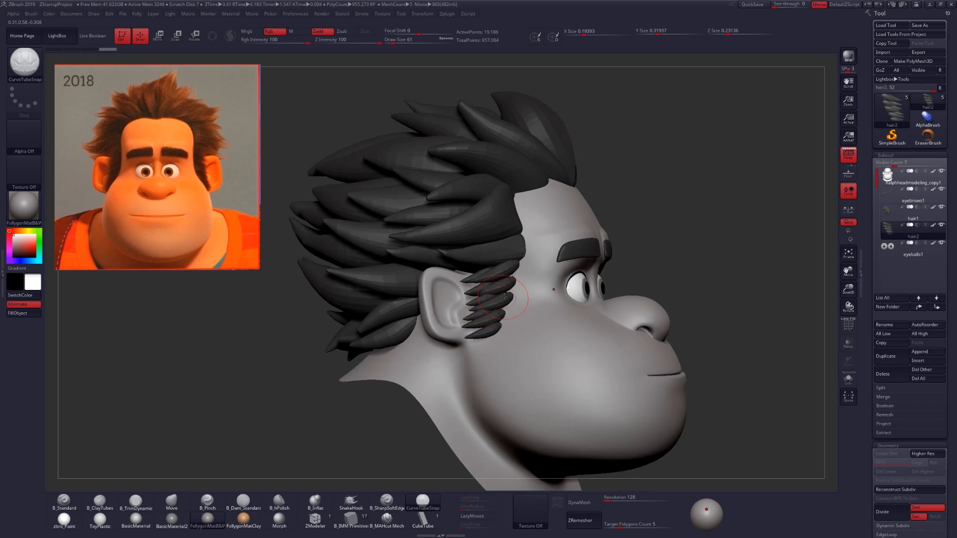
drag(488, 312, 513, 302)
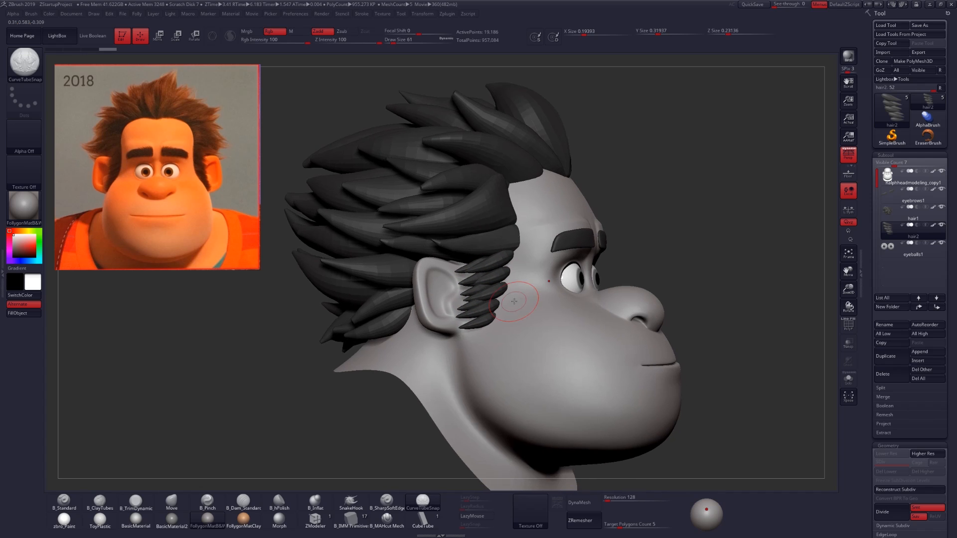
- Make the hair1 subtool active, isolate it and examine its strands with the polygroup wireframe shown
click(878, 219)
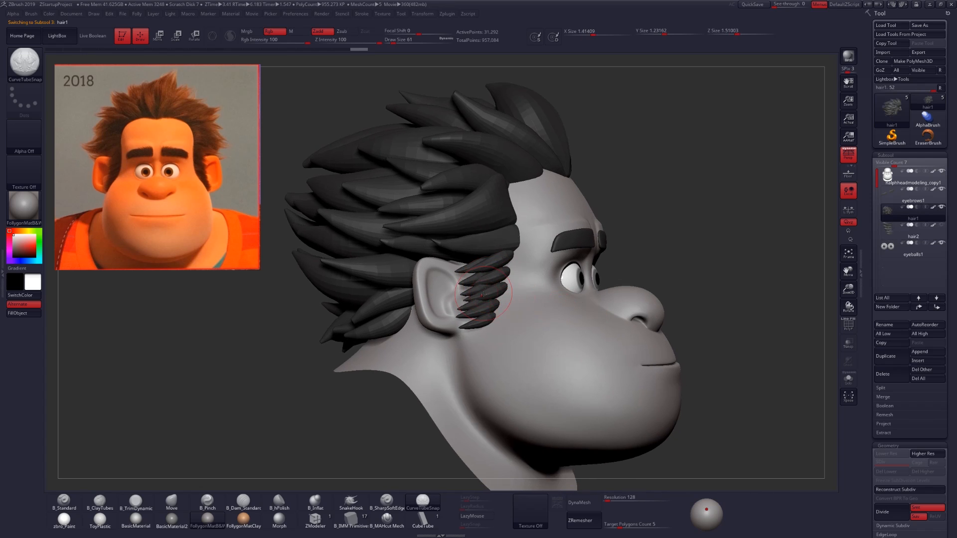
right_drag(489, 294, 492, 242)
key(shift+s)
key(shift+f)
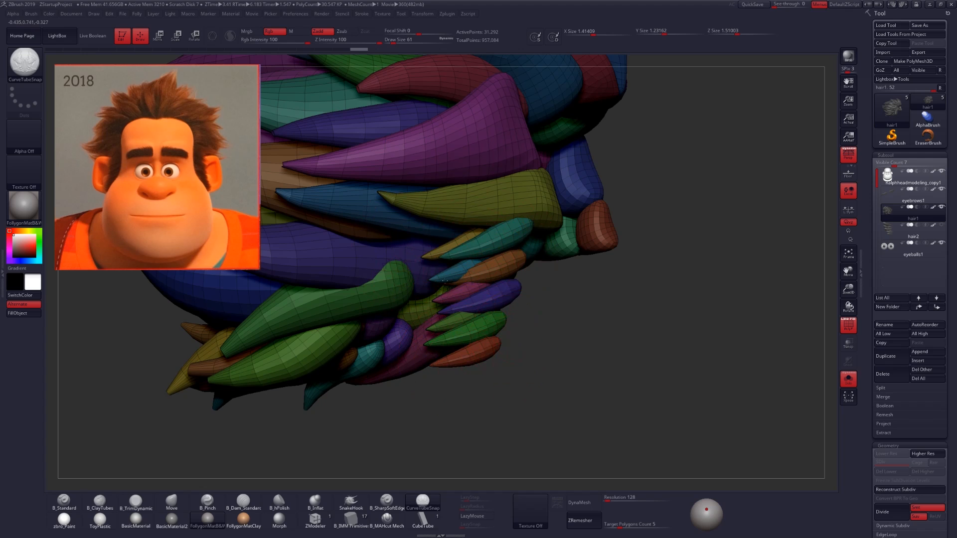
ctrl+right_drag(444, 281, 570, 336)
key(shift+f)
mouse_move(655, 367)
right_down()
mouse_move(697, 383)
mouse_move(656, 377)
right_up()
- Return to the main hair subtool, hair1, and subdivide its strands twice
click(889, 234)
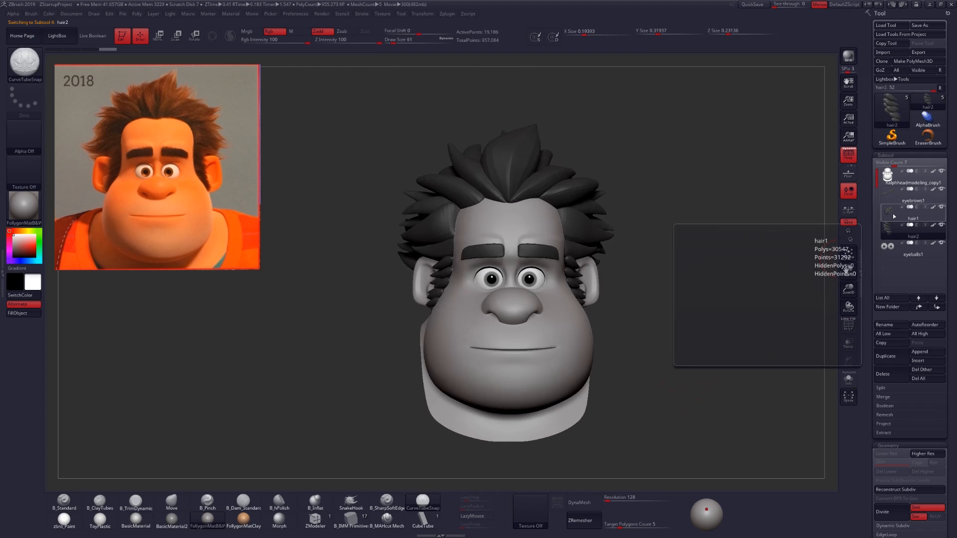
click(902, 215)
alt+right_drag(504, 212, 532, 275)
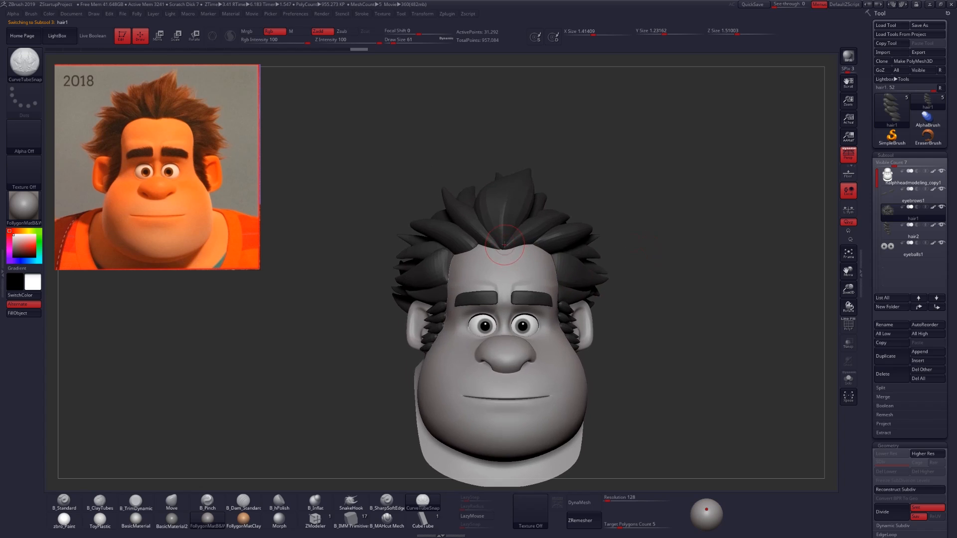
right_drag(688, 383, 641, 367)
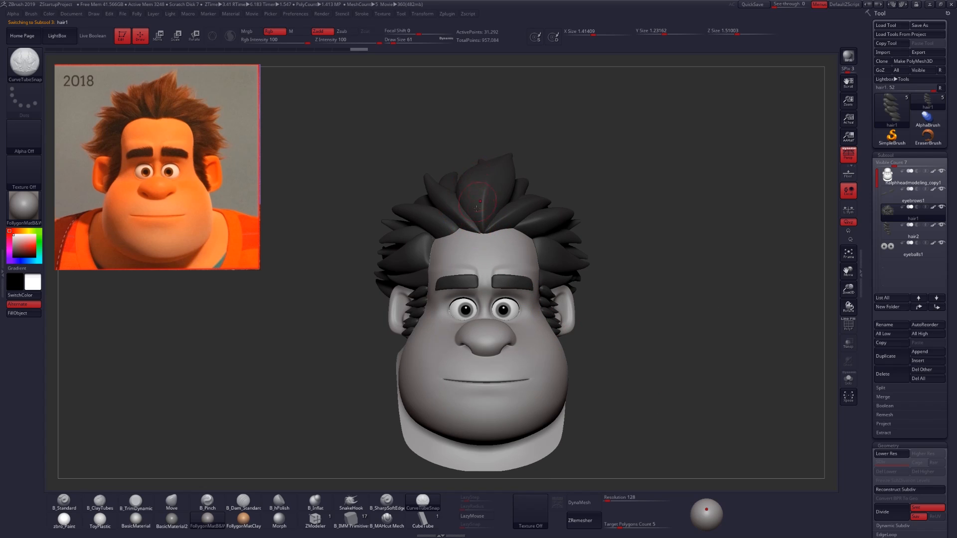
- Compare the hair's front and side silhouette and the sideburns with the 2018 reference picture
right_drag(510, 227, 540, 255)
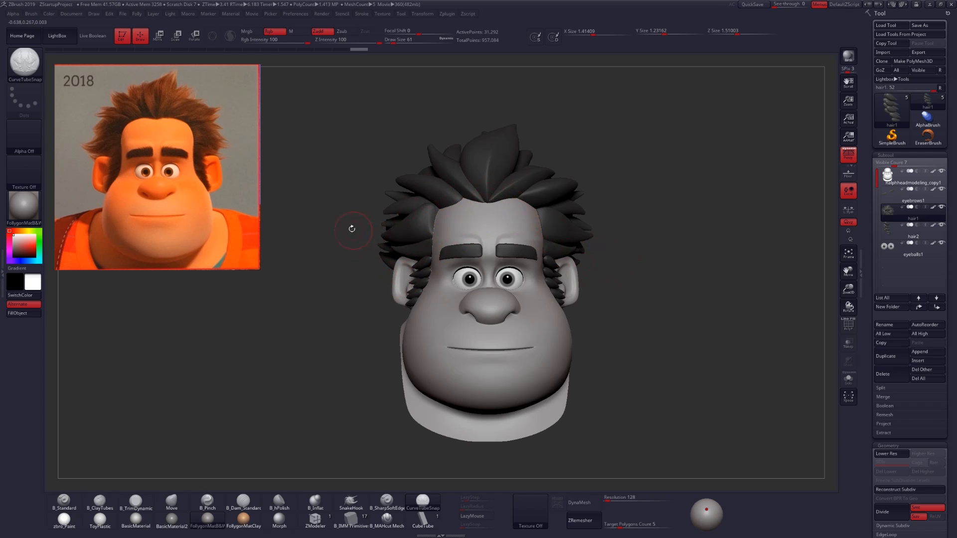
alt+right_drag(589, 291, 591, 303)
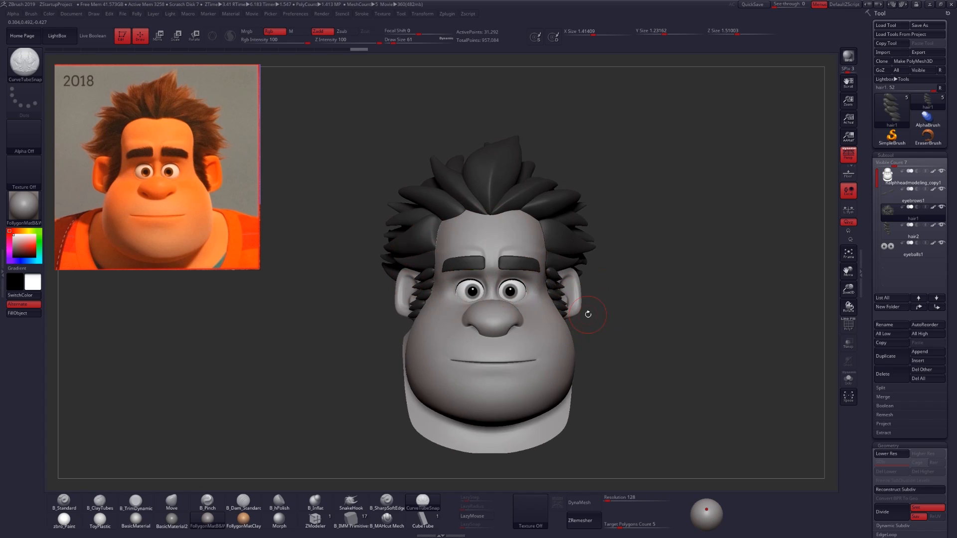
right_drag(558, 289, 589, 308)
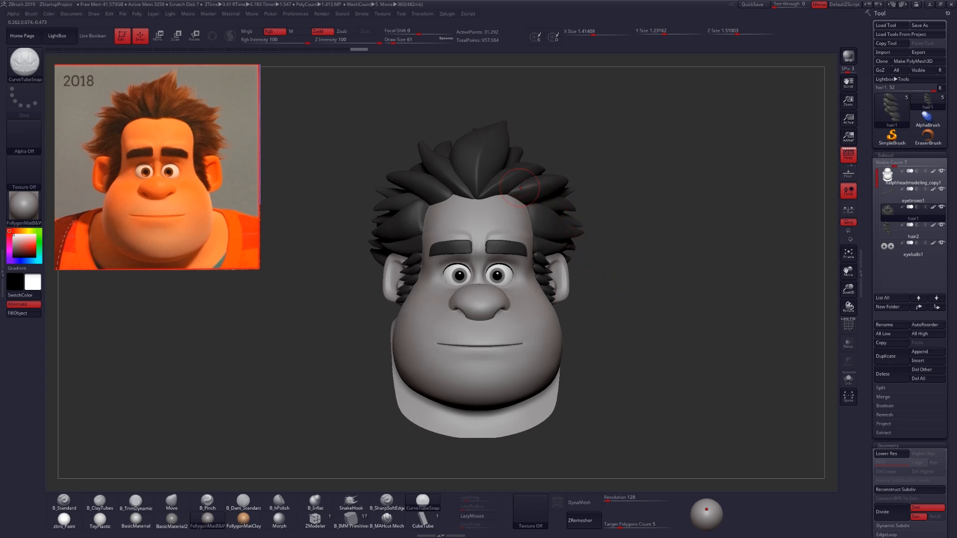
key(ctrl)
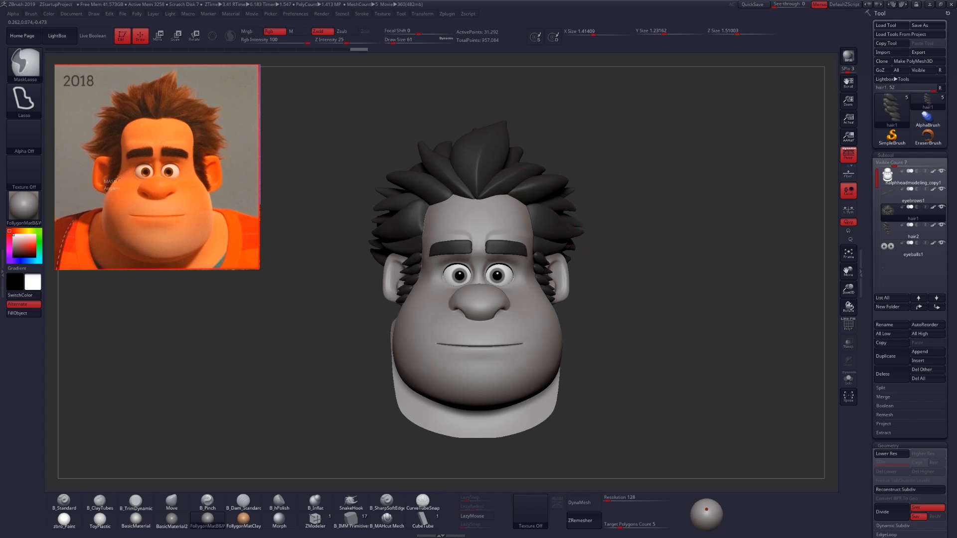
mouse_move(121, 159)
ctrl+mouse_down()
mouse_move(122, 136)
mouse_move(144, 117)
mouse_move(185, 125)
mouse_move(193, 150)
ctrl+mouse_up()
ctrl+drag(203, 187, 204, 191)
alt+right_drag(552, 248, 533, 275)
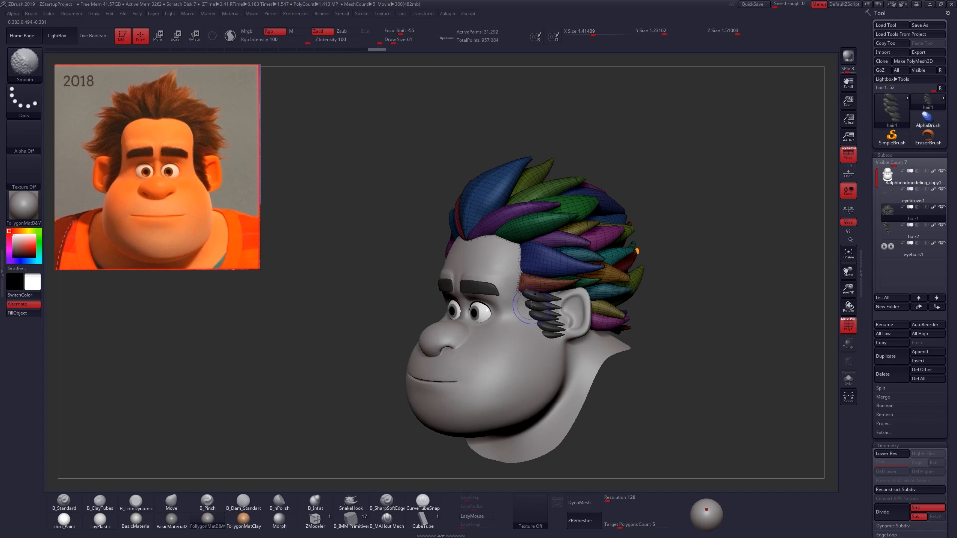
- Make the head subtool active, try a mask over the upper face down to the nose, and clear it
alt+click(508, 338)
shift+right_drag(508, 338, 505, 317)
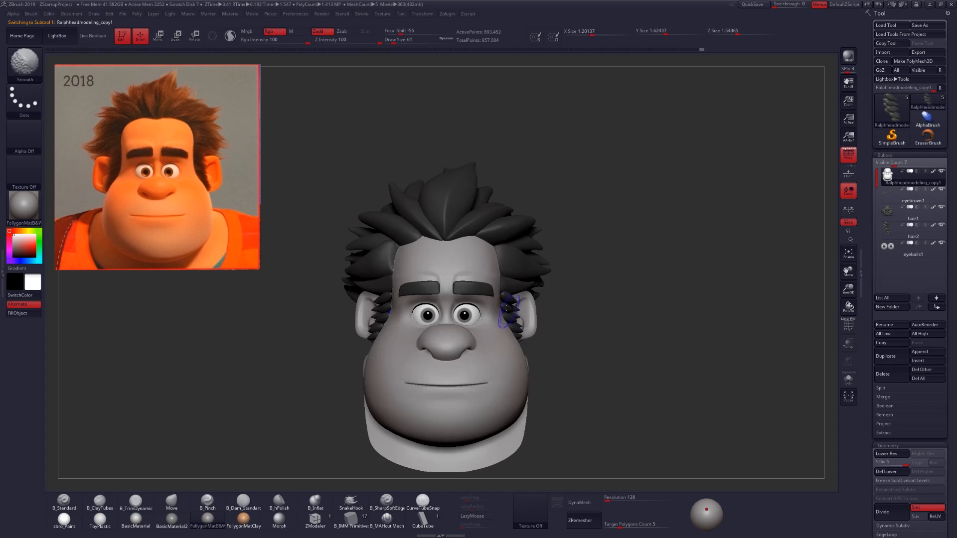
mouse_move(386, 305)
ctrl+mouse_down()
mouse_move(373, 329)
mouse_move(389, 310)
mouse_move(391, 256)
mouse_move(431, 238)
mouse_move(459, 240)
mouse_move(498, 258)
mouse_move(513, 341)
ctrl+mouse_up()
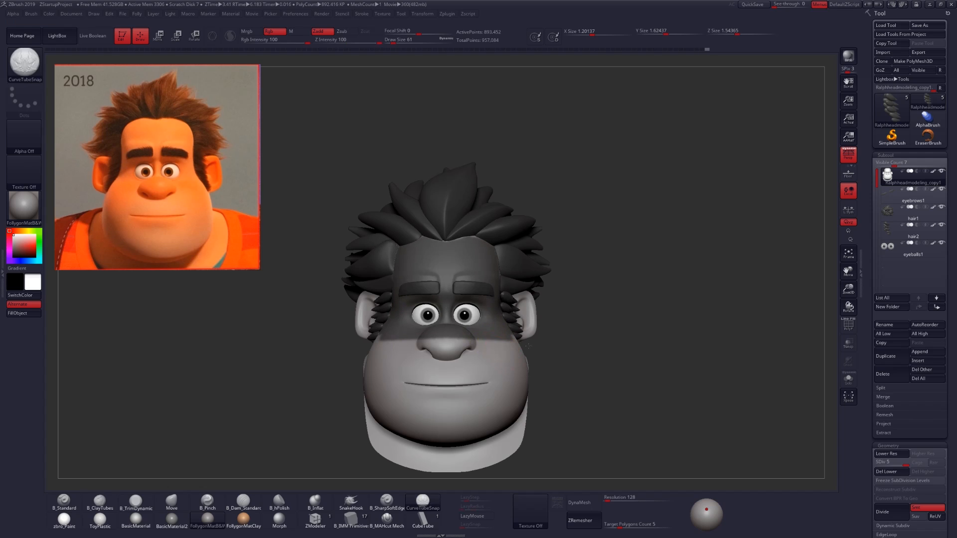
mouse_move(573, 353)
alt+mouse_down()
mouse_move(612, 335)
mouse_move(622, 346)
alt+mouse_up()
right_drag(479, 246, 444, 249)
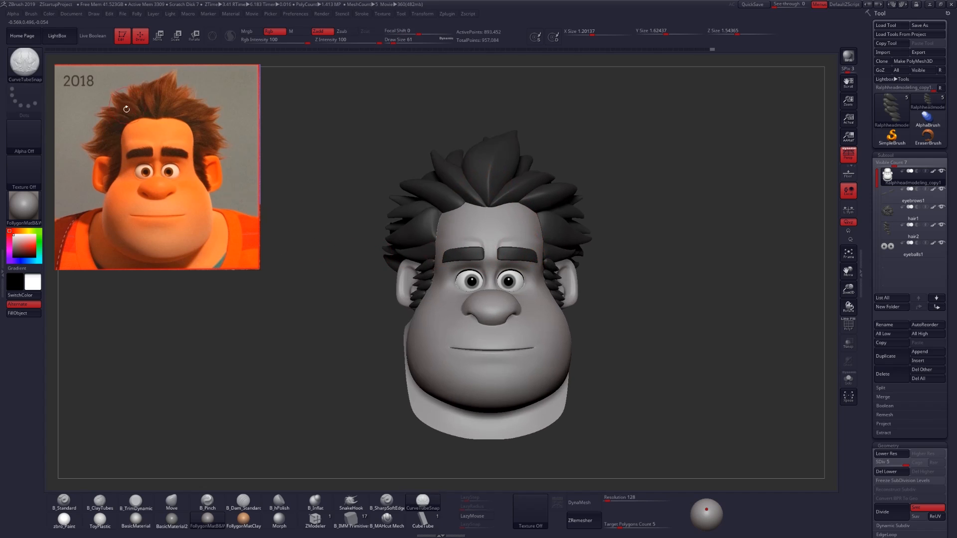
mouse_move(636, 372)
ctrl+right_down()
mouse_move(608, 367)
mouse_move(642, 367)
ctrl+right_up()
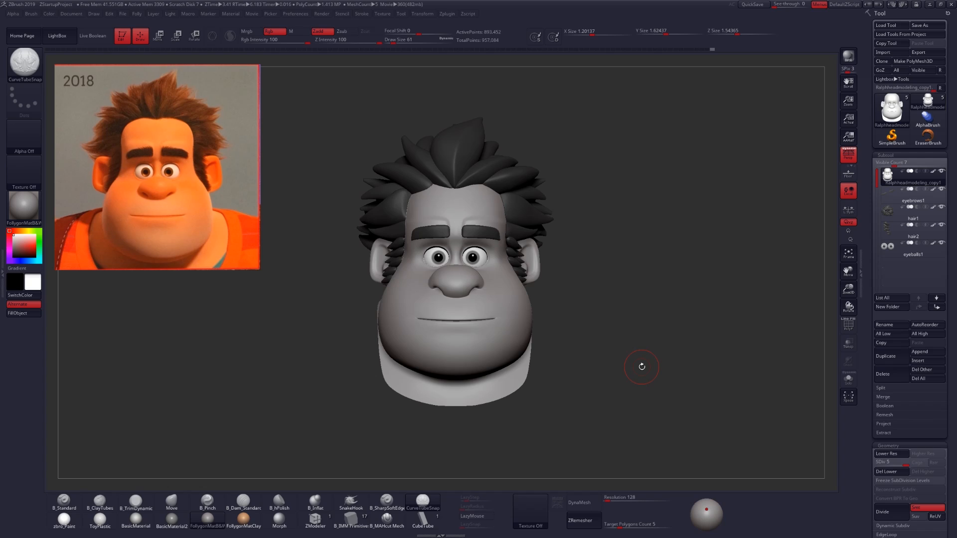